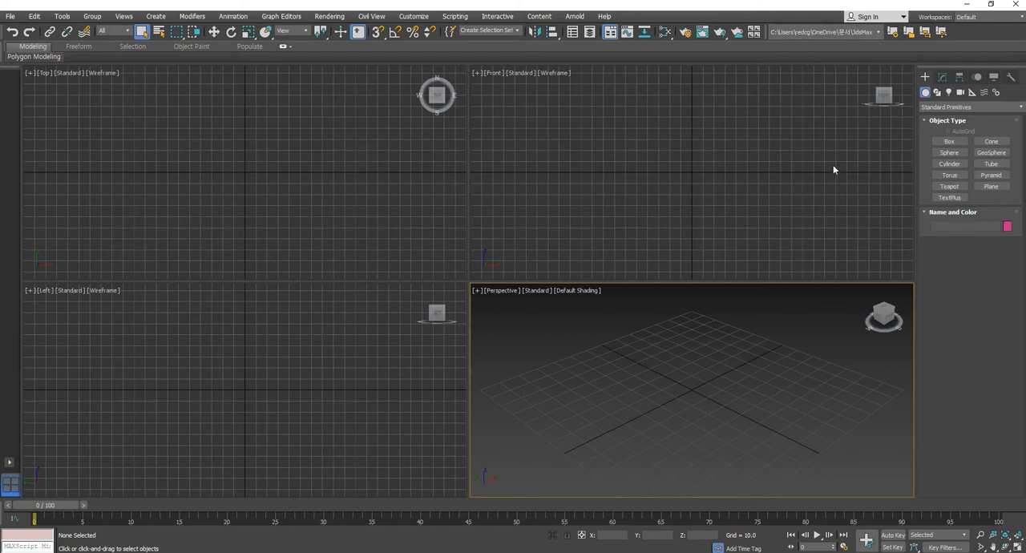
- Draw a tall box about 10.7 by 11.2 and 60.6 high around the grid centre in the Top viewport
{"action": "left_click", "coordinate": [949, 142]}
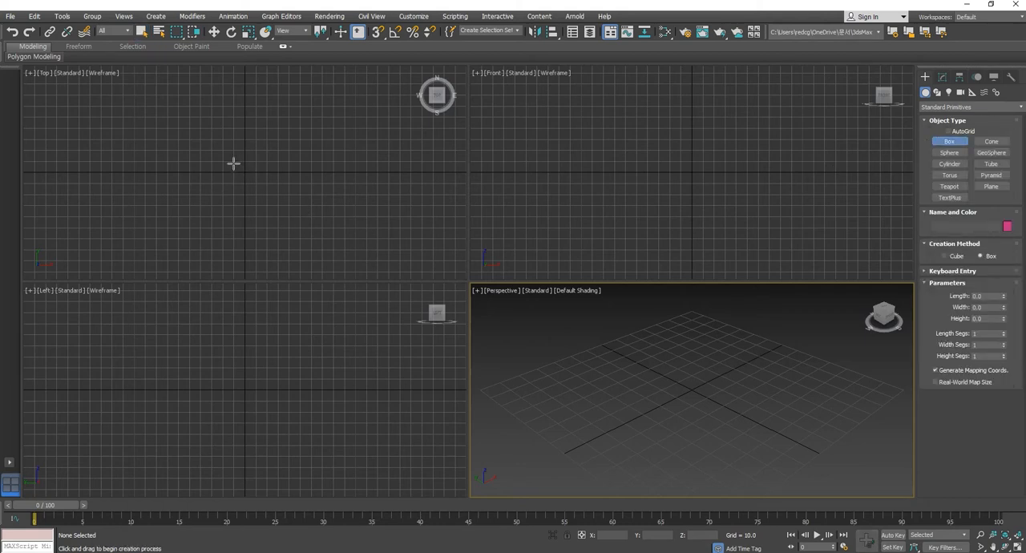
{"action": "left_click_drag", "start_coordinate": [237, 166], "coordinate": [251, 179]}
{"action": "left_click", "coordinate": [259, 115]}
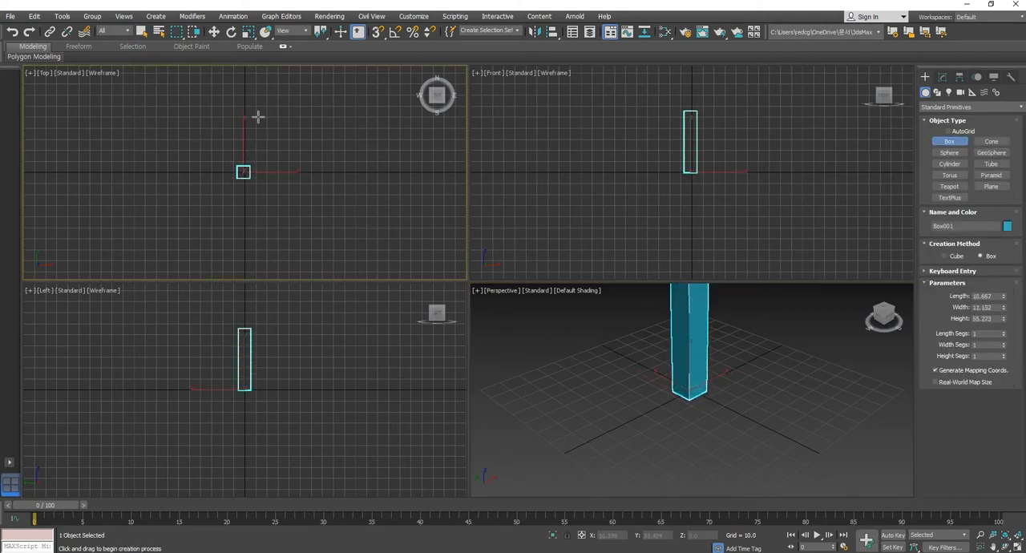
{"action": "left_click", "coordinate": [214, 31]}
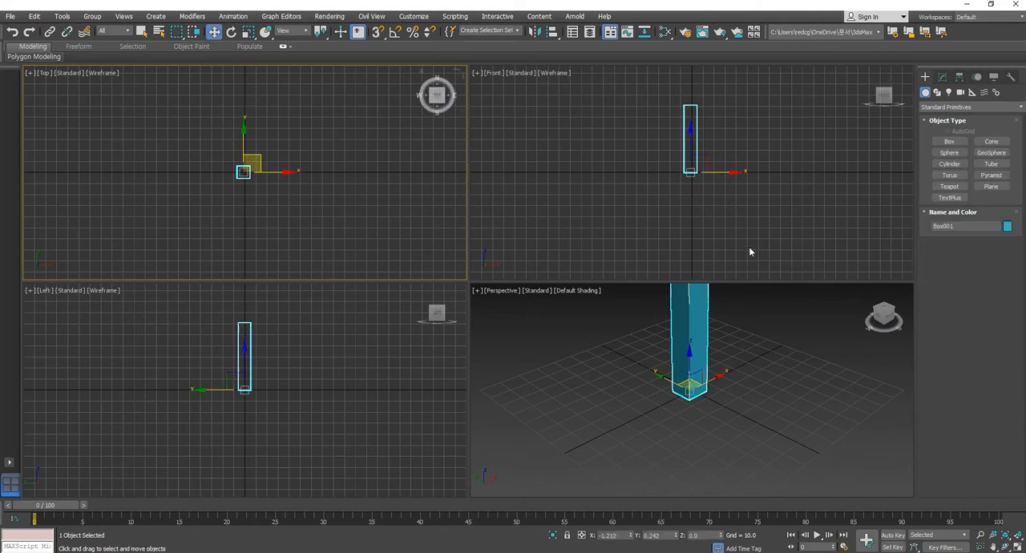
- Adjust the box's dimensions in its parameters and reset its height to 0
{"action": "scroll", "coordinate": [688, 222], "scroll_direction": "down", "scroll_amount": 3}
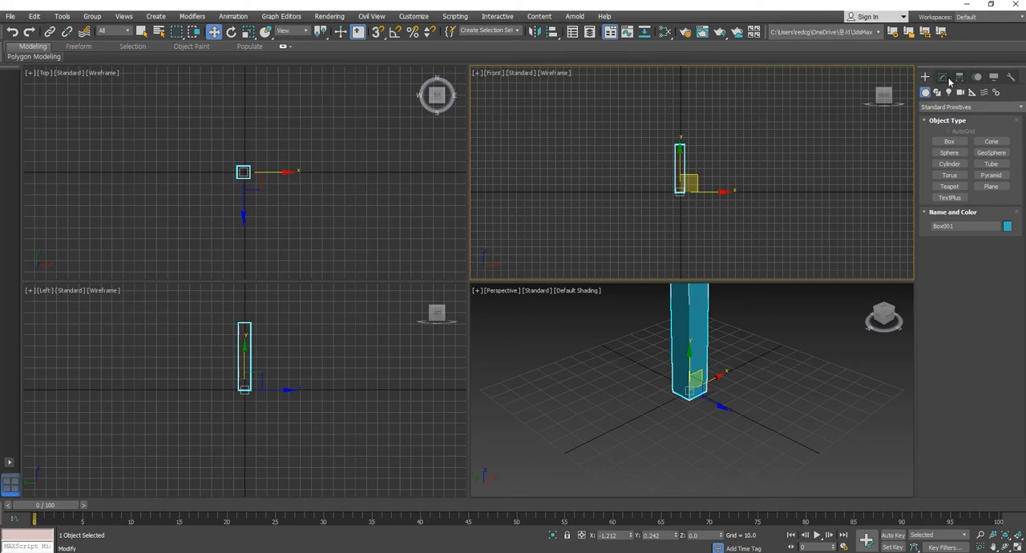
{"action": "left_click", "coordinate": [943, 78]}
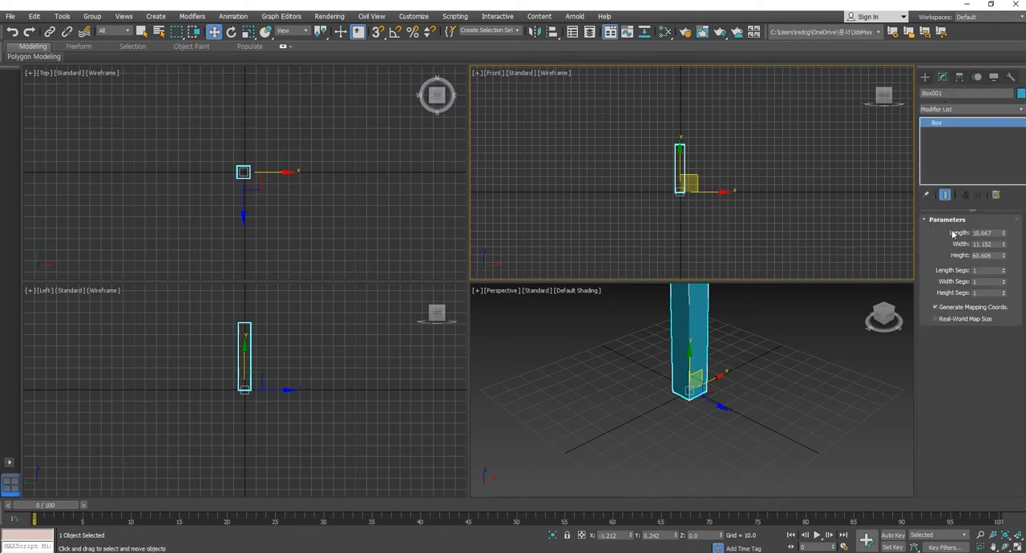
{"action": "mouse_move", "coordinate": [1005, 234]}
{"action": "left_mouse_down"}
{"action": "mouse_move", "coordinate": [1011, 247]}
{"action": "mouse_move", "coordinate": [1004, 173]}
{"action": "mouse_move", "coordinate": [1005, 247]}
{"action": "mouse_move", "coordinate": [1005, 225]}
{"action": "left_mouse_up"}
{"action": "left_click", "coordinate": [867, 288]}
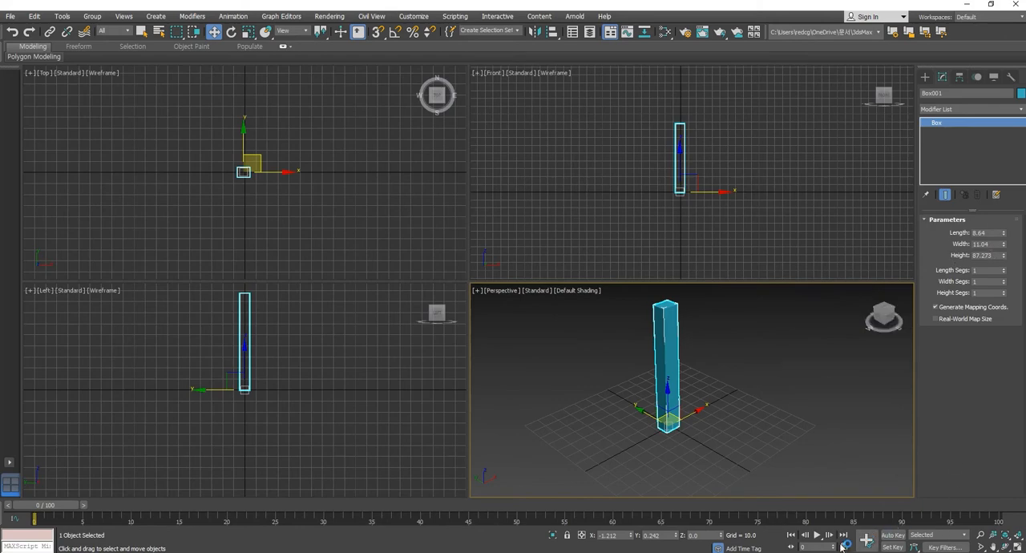
{"action": "right_click", "coordinate": [1003, 255]}
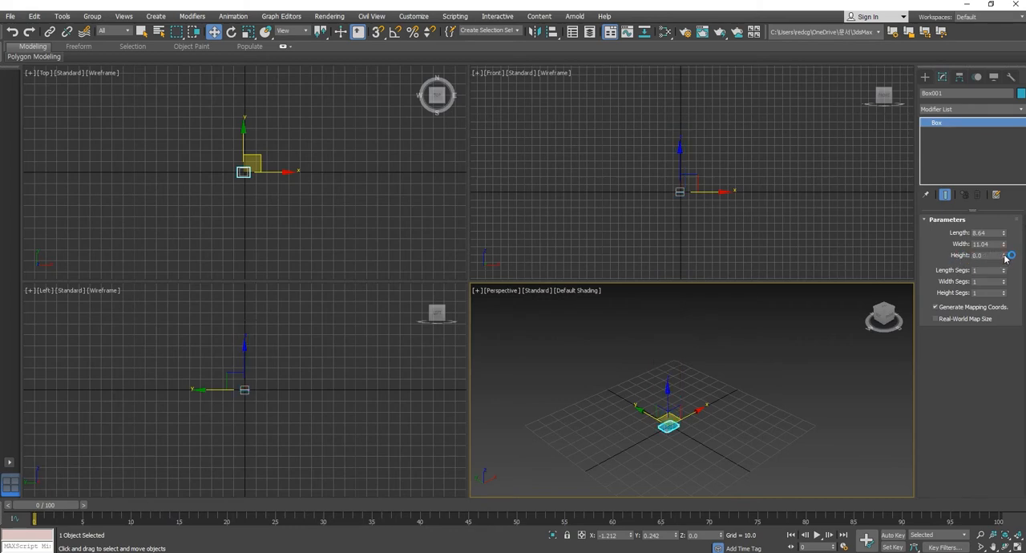
- Set the flat box's length and width to 10
{"action": "scroll", "coordinate": [571, 452], "scroll_direction": "up", "scroll_amount": 1}
{"action": "scroll", "coordinate": [626, 452], "scroll_direction": "up", "scroll_amount": 2}
{"action": "middle_click_drag", "start_coordinate": [672, 431], "coordinate": [617, 434]}
{"action": "left_click", "coordinate": [648, 442]}
{"action": "left_click", "coordinate": [652, 401]}
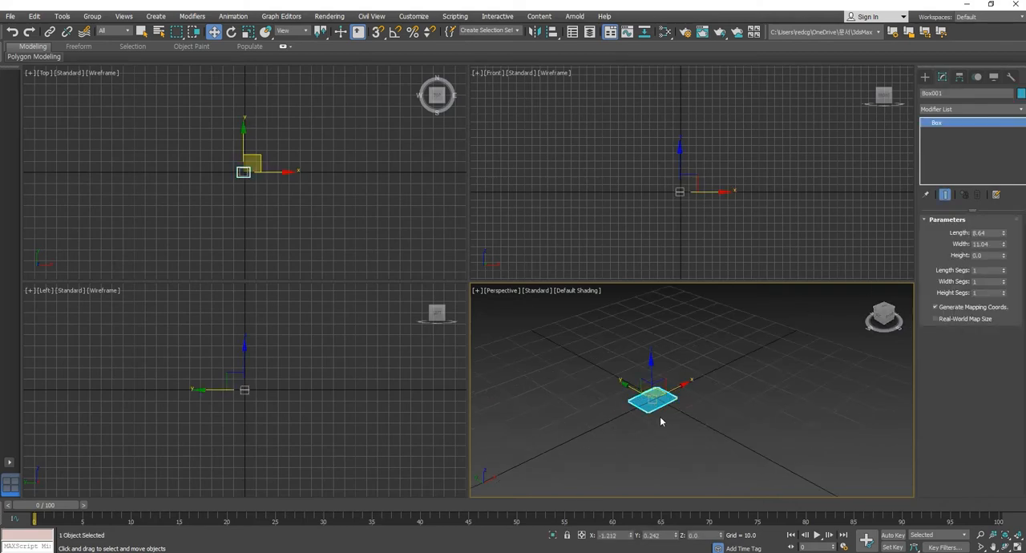
{"action": "middle_click_drag", "start_coordinate": [660, 416], "coordinate": [661, 421]}
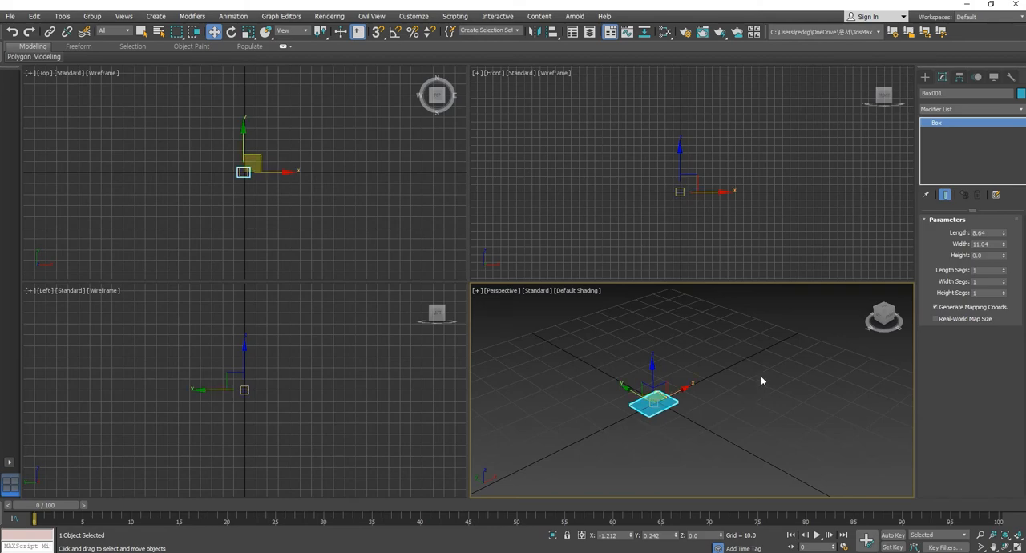
{"action": "double_click", "coordinate": [994, 233]}
{"action": "type", "text": "10"}
{"action": "key", "text": "Return"}
{"action": "key", "text": "Tab"}
{"action": "type", "text": "10"}
{"action": "key", "text": "Return"}
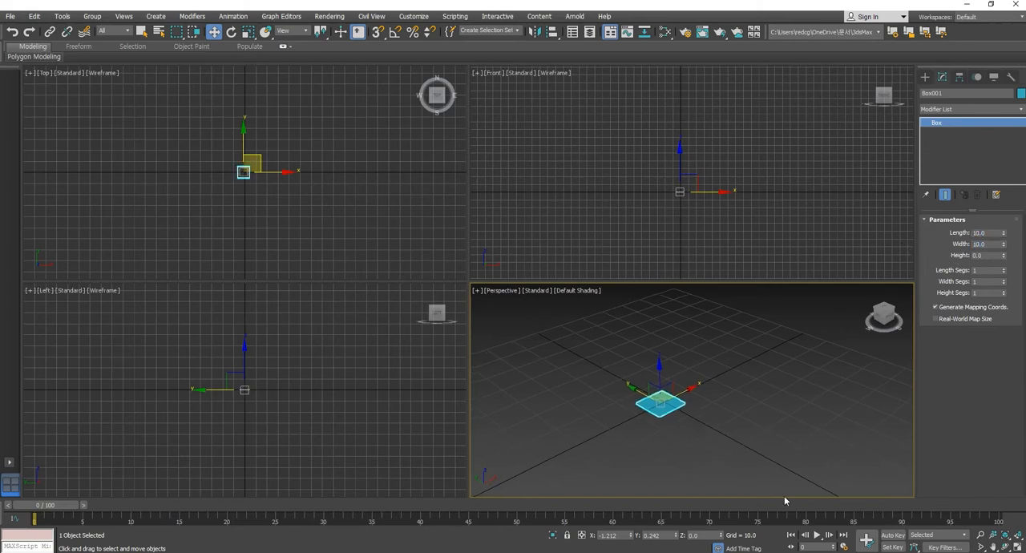
- Turn on Auto Key and animate the box's height to 100 at frame 20
{"action": "left_click", "coordinate": [892, 535]}
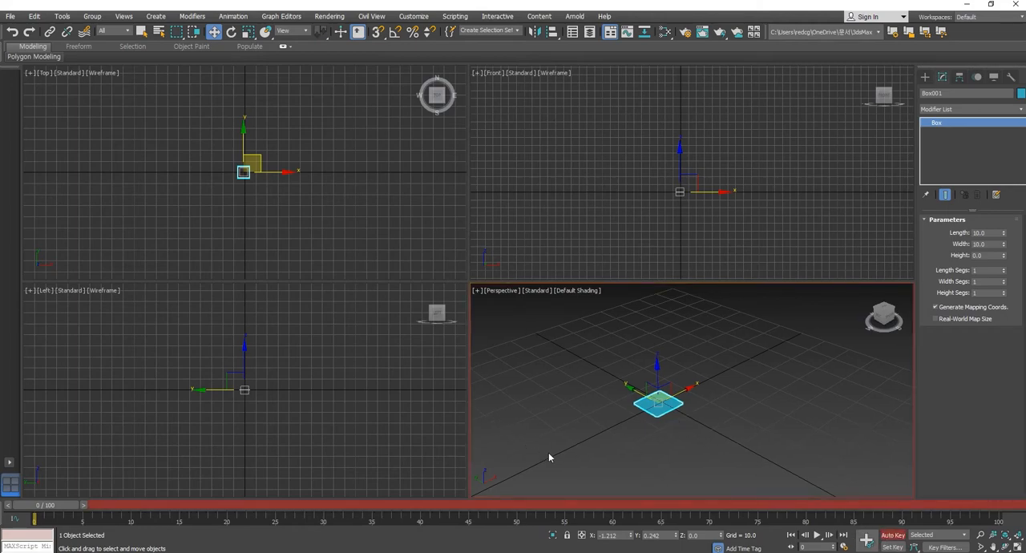
{"action": "left_click_drag", "start_coordinate": [54, 512], "coordinate": [245, 512]}
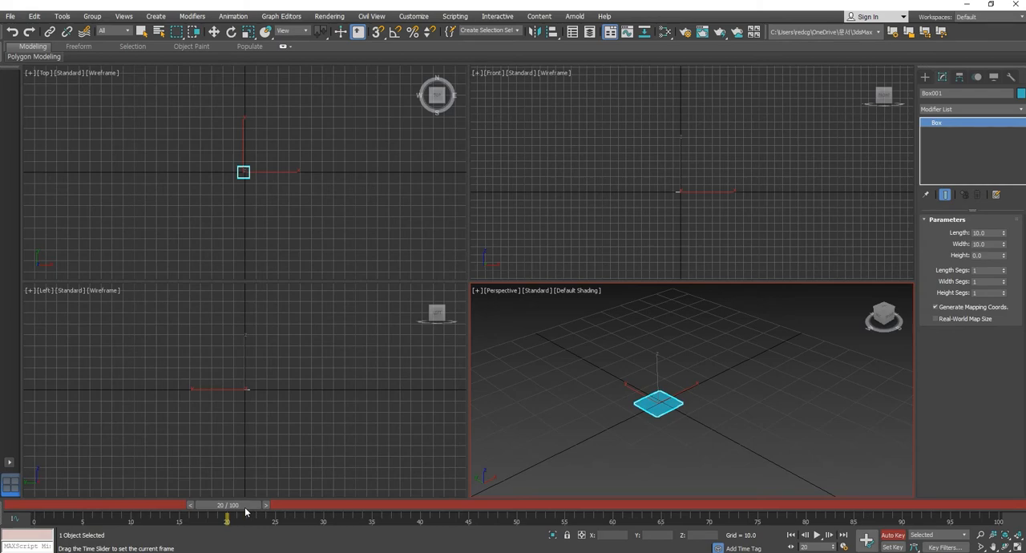
{"action": "key", "text": "w"}
{"action": "middle_click_drag", "start_coordinate": [674, 398], "coordinate": [681, 427]}
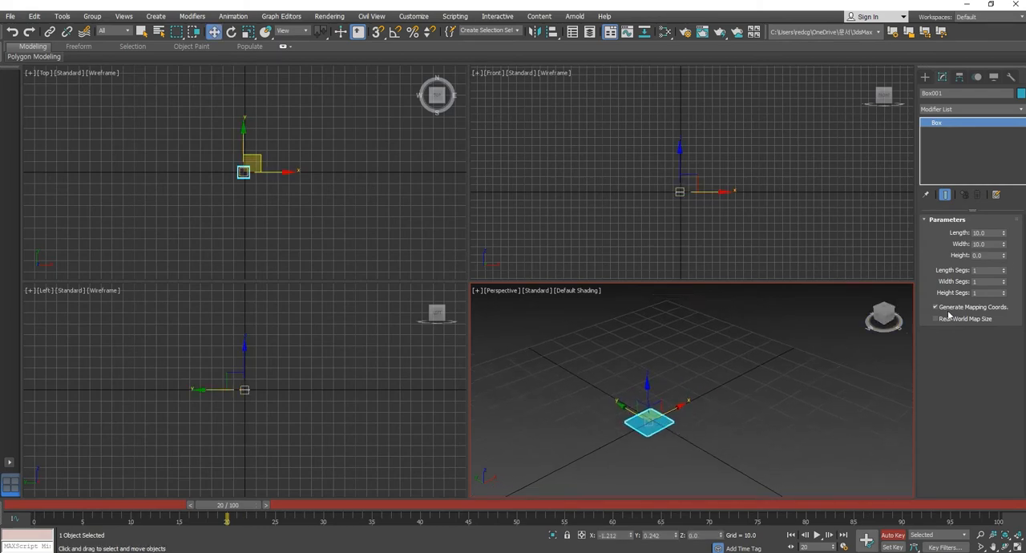
{"action": "double_click", "coordinate": [987, 257]}
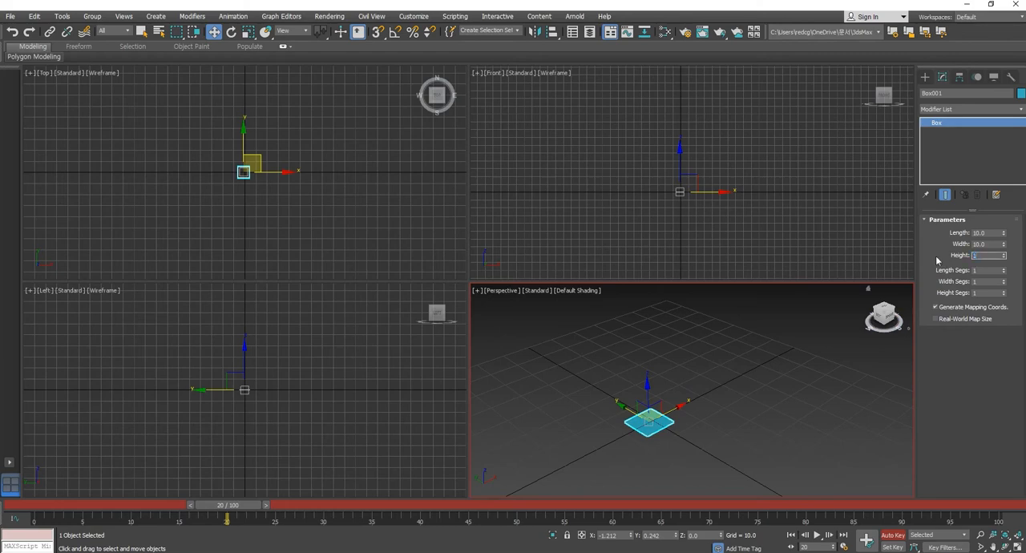
{"action": "key", "text": "Return"}
{"action": "scroll", "coordinate": [581, 459], "scroll_direction": "down", "scroll_amount": 5}
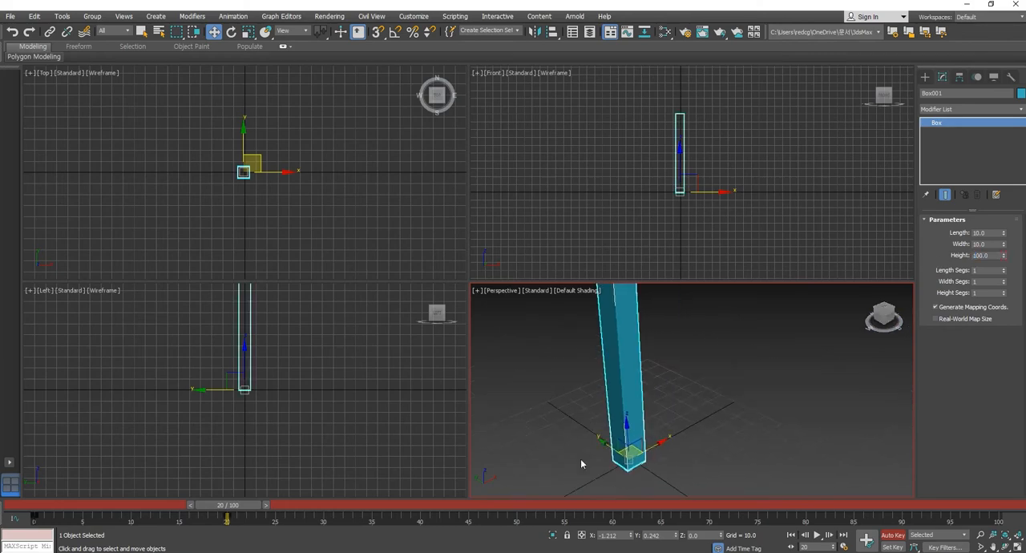
{"action": "middle_click_drag", "start_coordinate": [580, 458], "coordinate": [618, 454]}
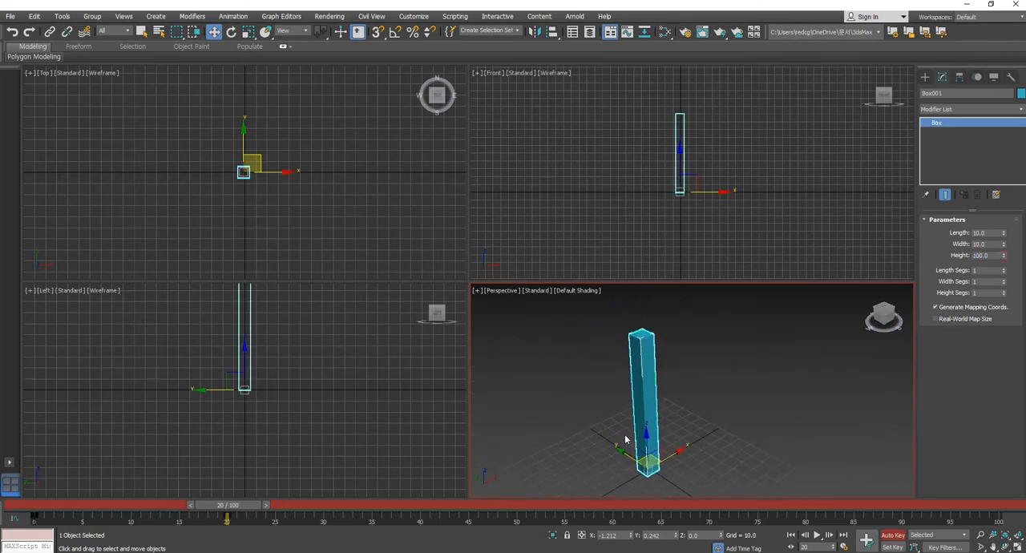
- Scrub between frames 0 and 20 to compare the box's height value at each key
{"action": "left_click_drag", "start_coordinate": [242, 508], "coordinate": [36, 508]}
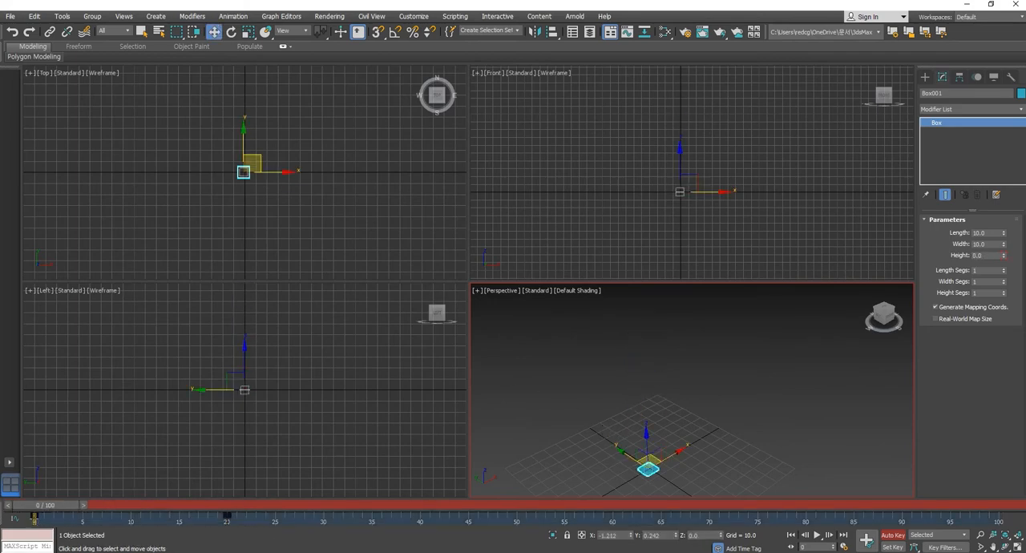
{"action": "left_click", "coordinate": [979, 255]}
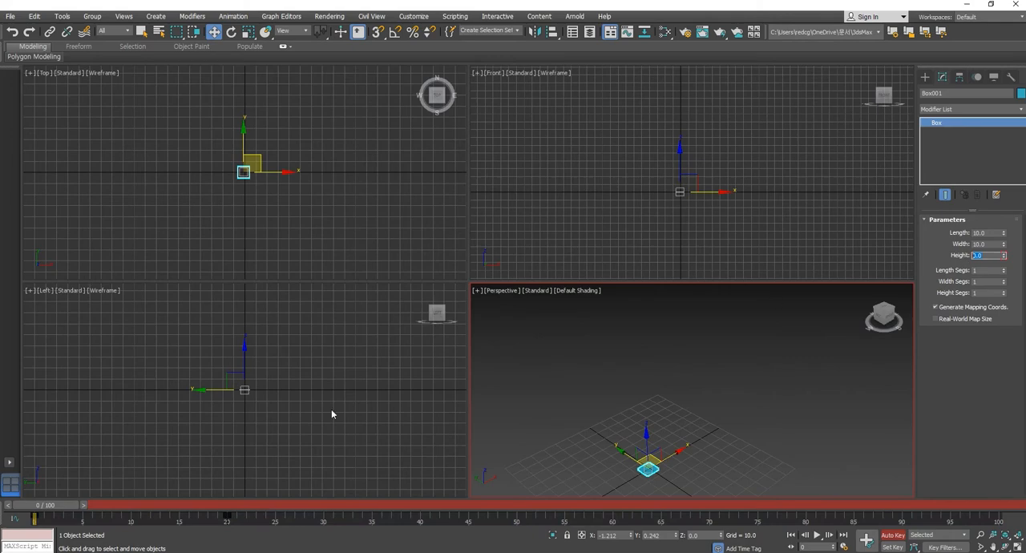
{"action": "left_click_drag", "start_coordinate": [64, 507], "coordinate": [241, 508]}
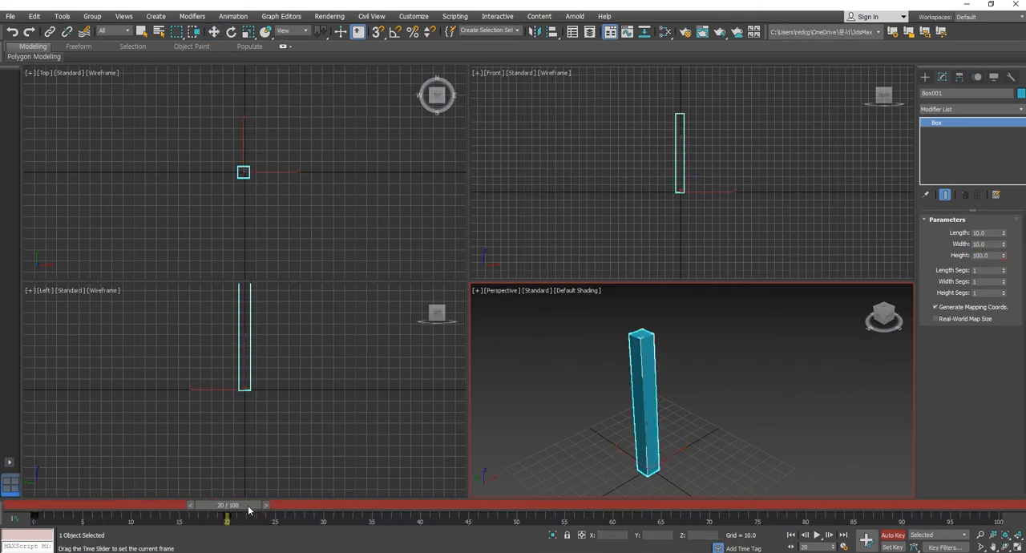
{"action": "left_click", "coordinate": [996, 255]}
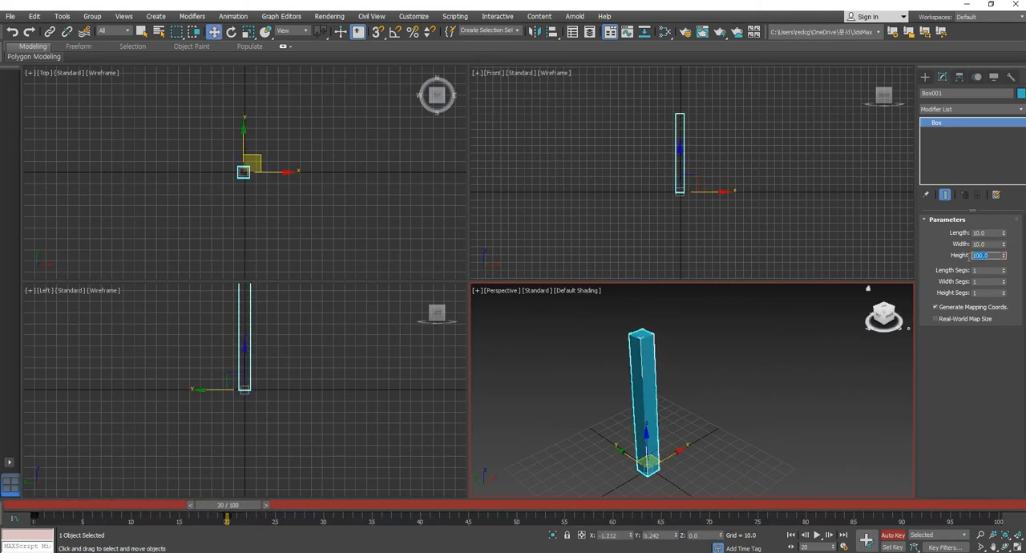
{"action": "left_click", "coordinate": [706, 437]}
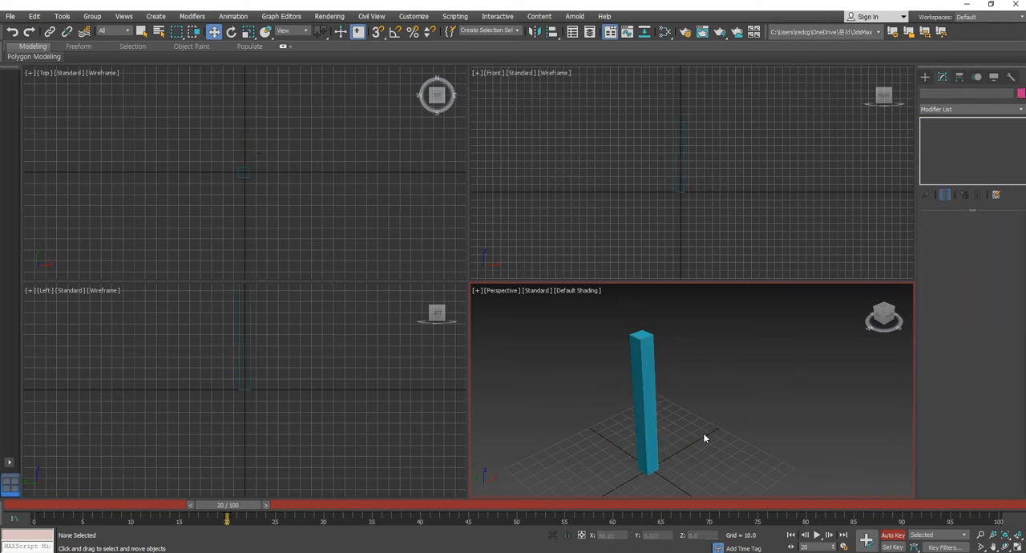
{"action": "left_click", "coordinate": [640, 399]}
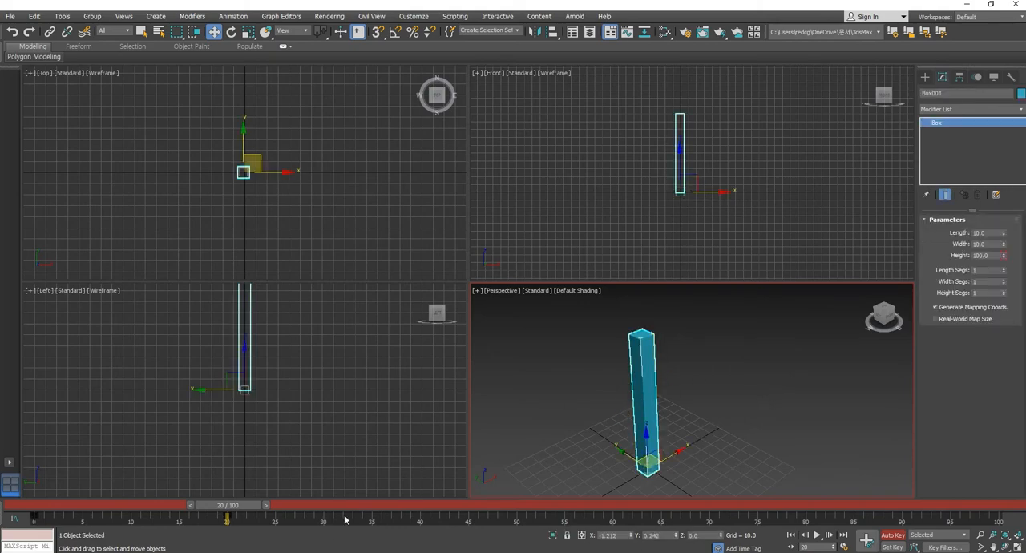
{"action": "mouse_move", "coordinate": [233, 510]}
{"action": "left_mouse_down"}
{"action": "mouse_move", "coordinate": [36, 506]}
{"action": "mouse_move", "coordinate": [227, 506]}
{"action": "left_mouse_up"}
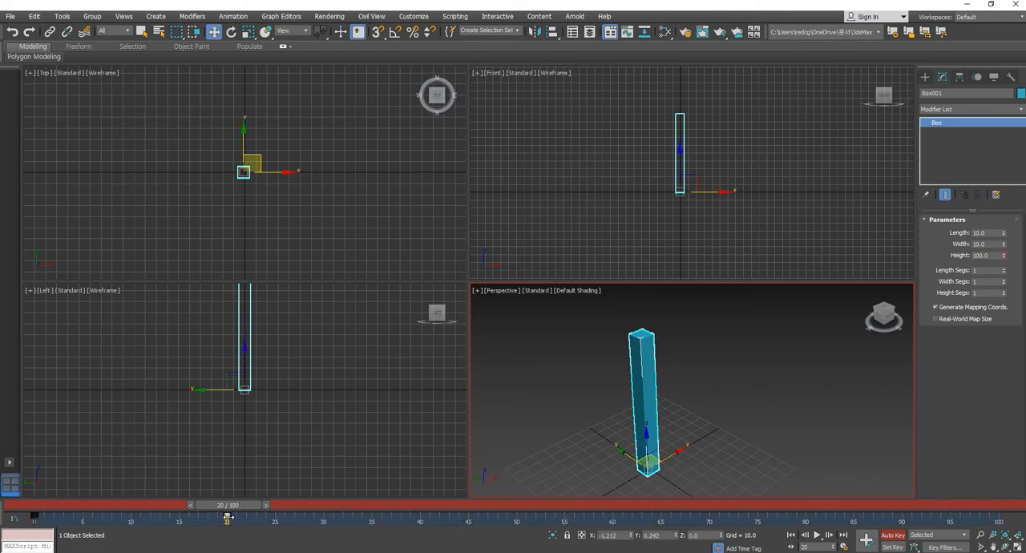
- Move the box's height key from frame 20 to frame 10 and play the animation from frame 0
{"action": "left_click_drag", "start_coordinate": [228, 518], "coordinate": [132, 518]}
{"action": "left_click_drag", "start_coordinate": [216, 506], "coordinate": [38, 506]}
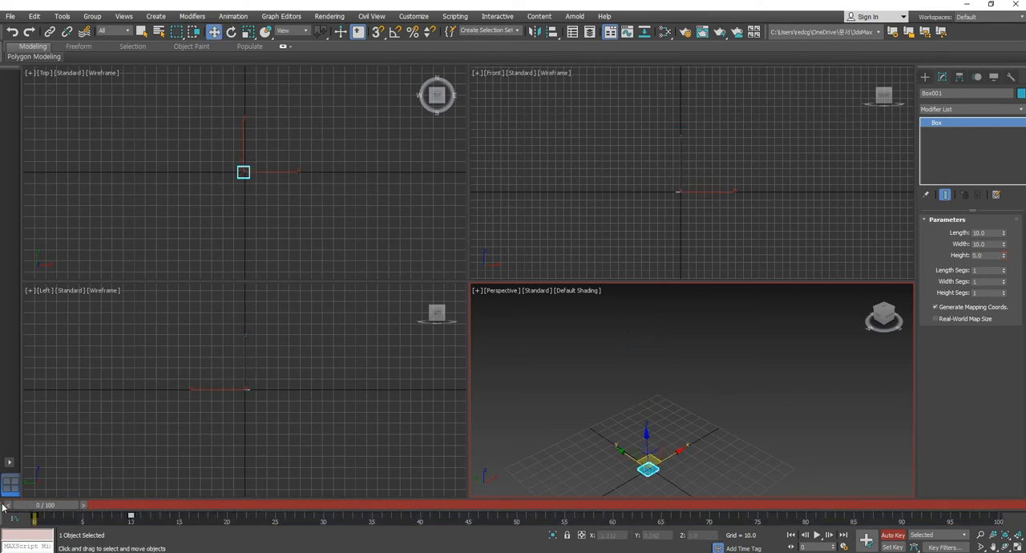
{"action": "left_click", "coordinate": [816, 535]}
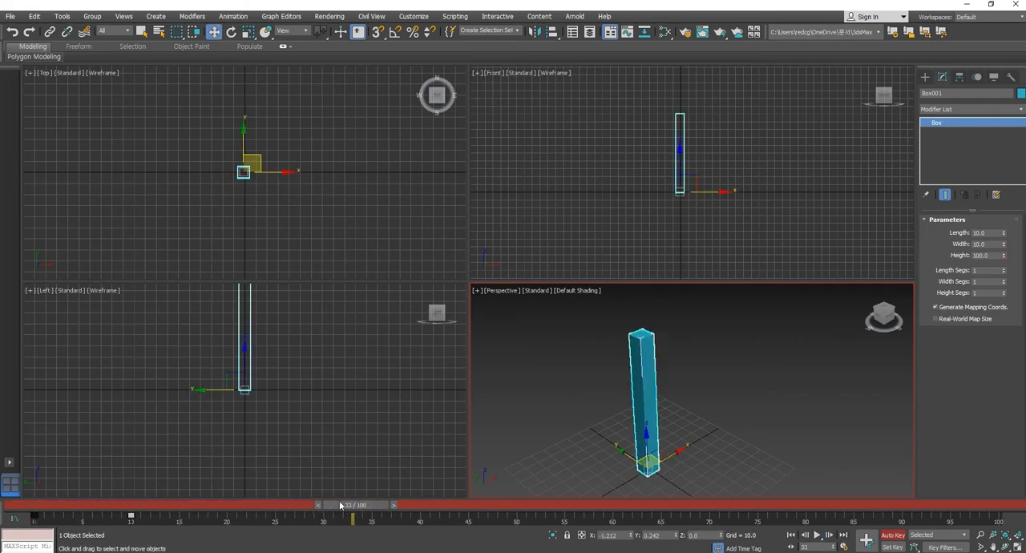
- Return to frame 10 and turn off Auto Key recording
{"action": "left_click_drag", "start_coordinate": [352, 507], "coordinate": [141, 507]}
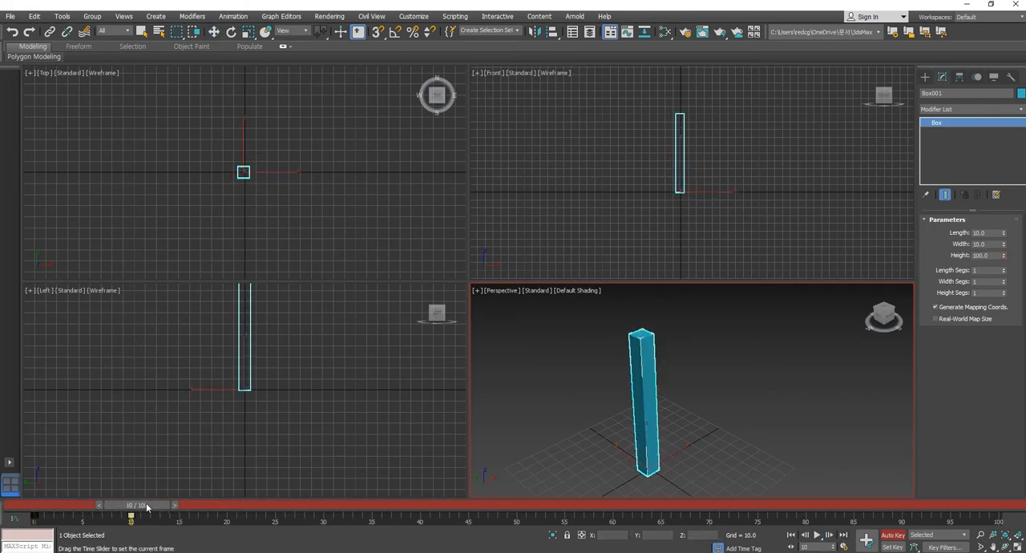
{"action": "key", "text": "w"}
{"action": "left_click", "coordinate": [897, 538]}
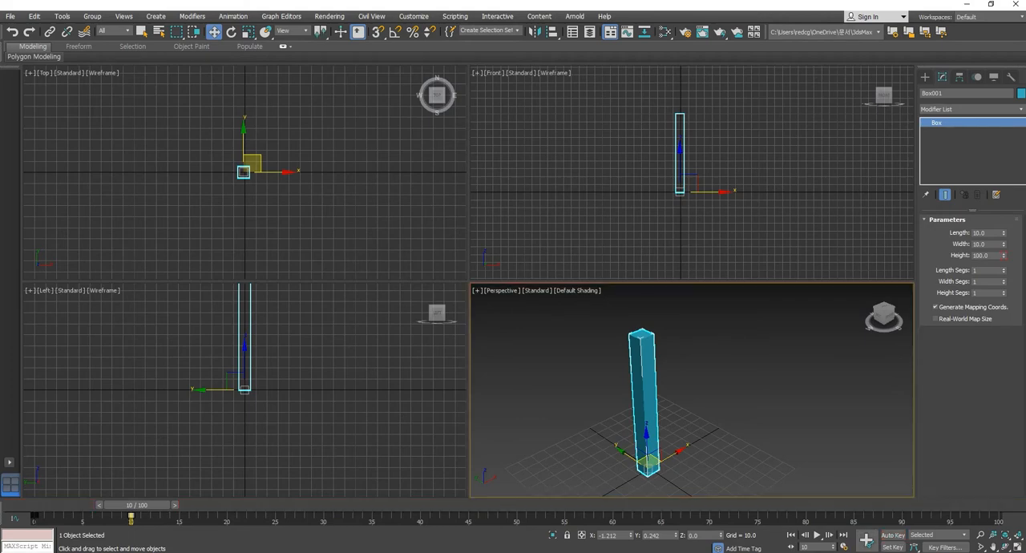
- Clone the animated box as a copy about 67 units along X in the Front viewport
{"action": "middle_click_drag", "start_coordinate": [617, 165], "coordinate": [593, 179]}
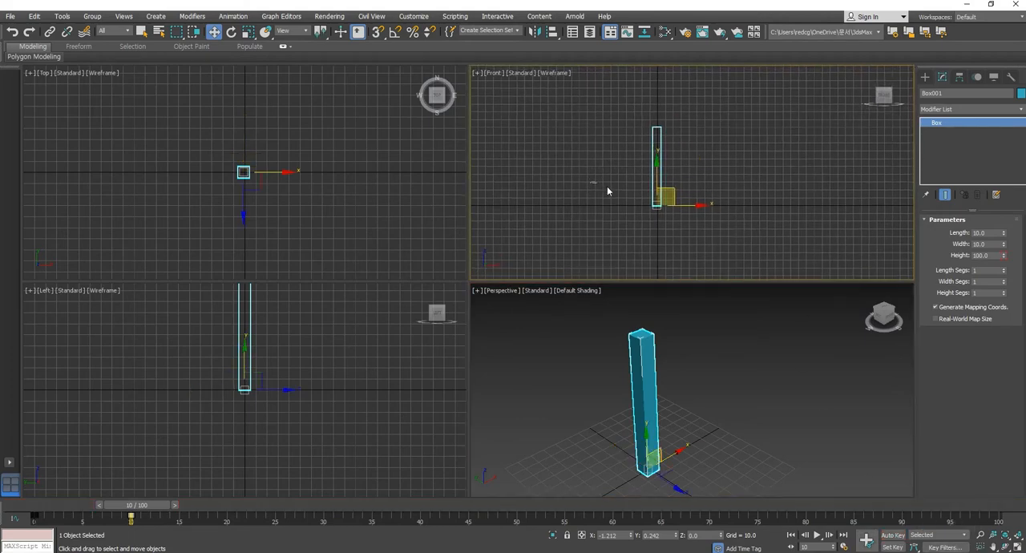
{"action": "middle_click_drag", "start_coordinate": [708, 230], "coordinate": [630, 227]}
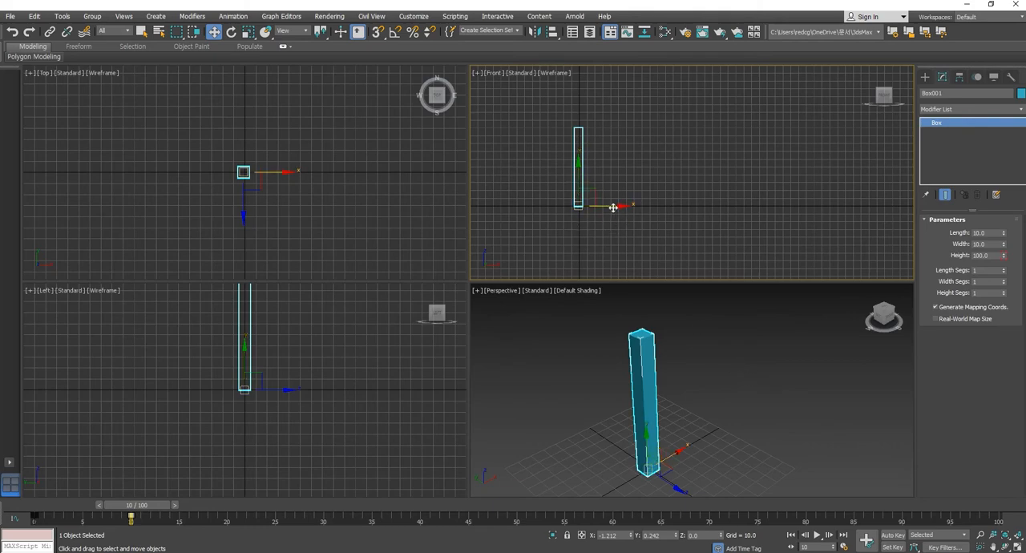
{"action": "left_click_drag", "start_coordinate": [612, 206], "coordinate": [664, 206], "text": "shift"}
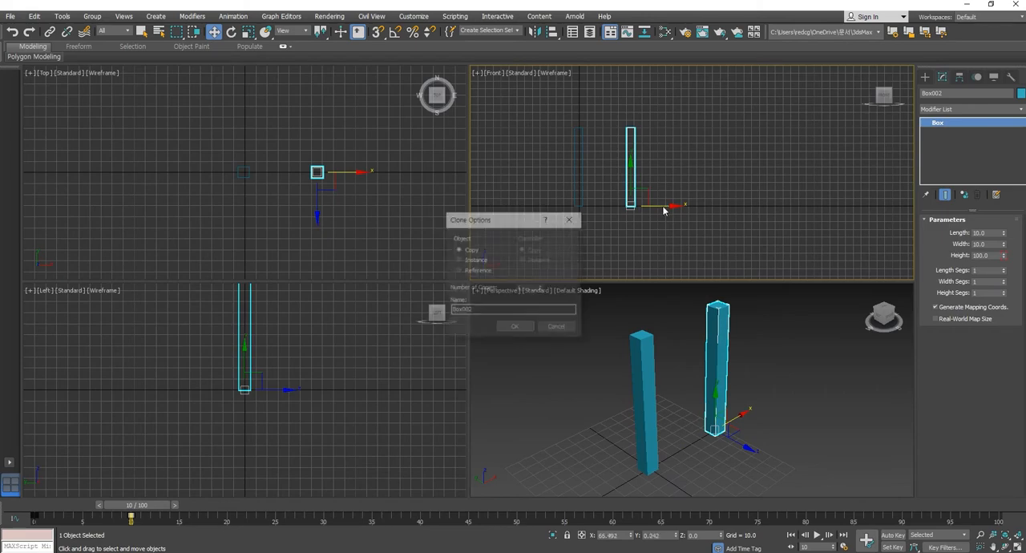
{"action": "left_click", "coordinate": [517, 327]}
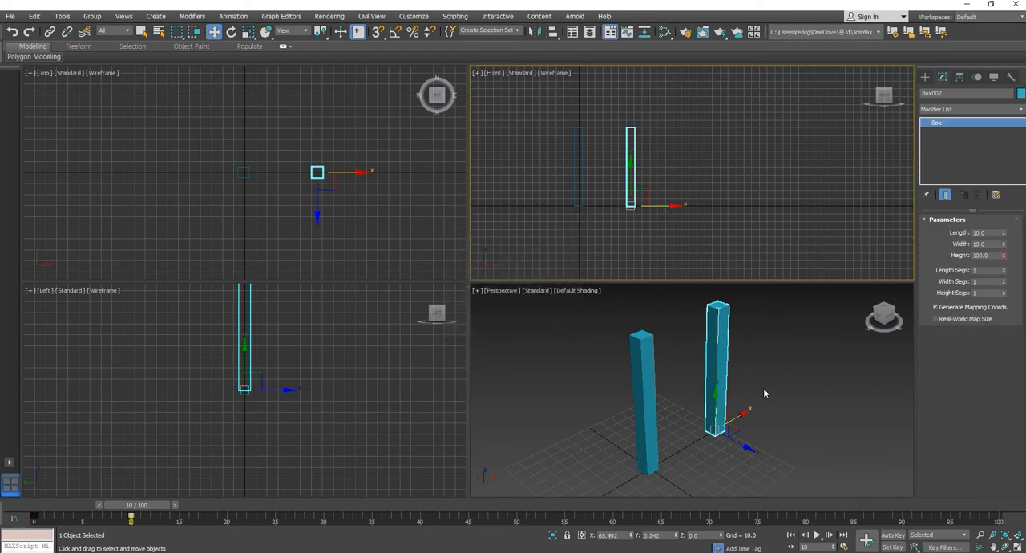
- Select the original box and its copy in turn to compare their animation keys on the timeline
{"action": "left_click", "coordinate": [714, 340]}
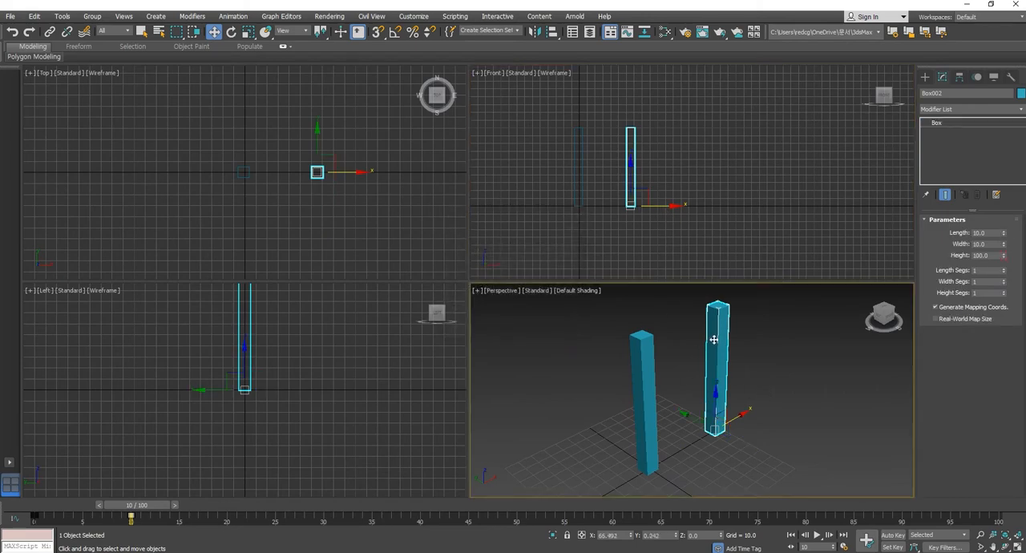
{"action": "left_click", "coordinate": [747, 372]}
{"action": "left_click", "coordinate": [707, 358]}
{"action": "left_click", "coordinate": [639, 375]}
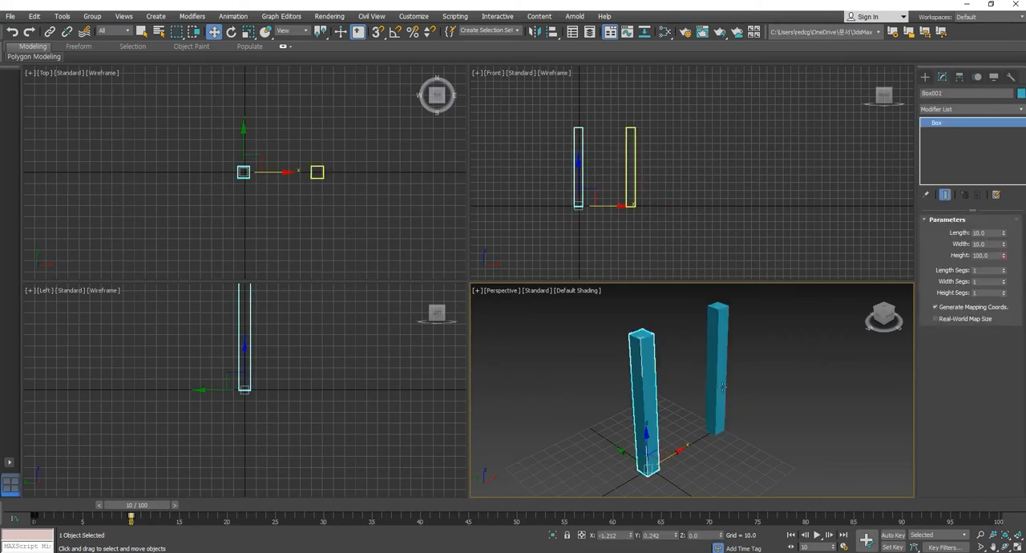
{"action": "left_click", "coordinate": [725, 377]}
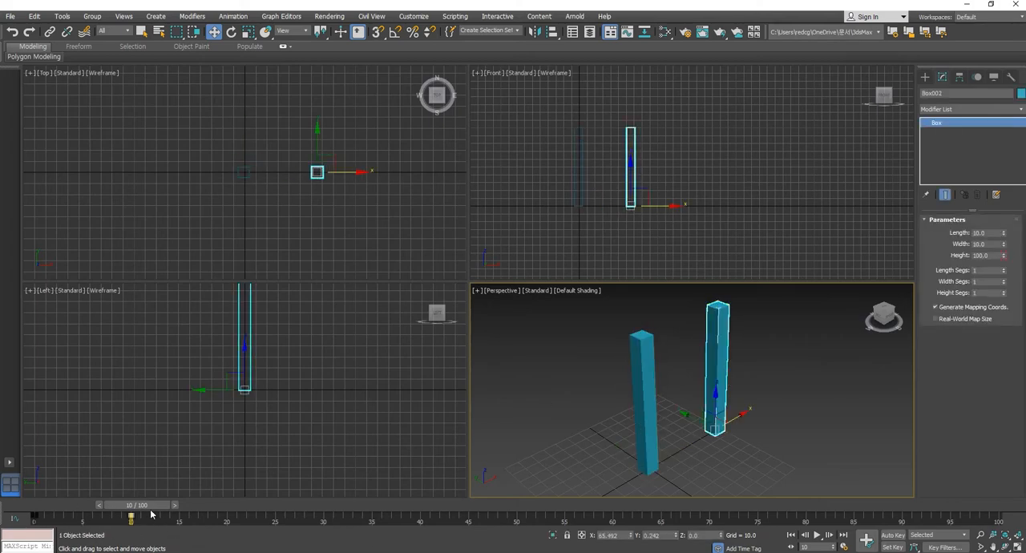
{"action": "mouse_move", "coordinate": [151, 514]}
{"action": "left_mouse_down"}
{"action": "mouse_move", "coordinate": [35, 513]}
{"action": "mouse_move", "coordinate": [130, 514]}
{"action": "left_mouse_up"}
{"action": "key", "text": "w"}
- Delete the copied box, leaving the original in place
{"action": "left_click", "coordinate": [799, 448]}
{"action": "left_click_drag", "start_coordinate": [728, 385], "coordinate": [800, 468]}
{"action": "key", "text": "Delete"}
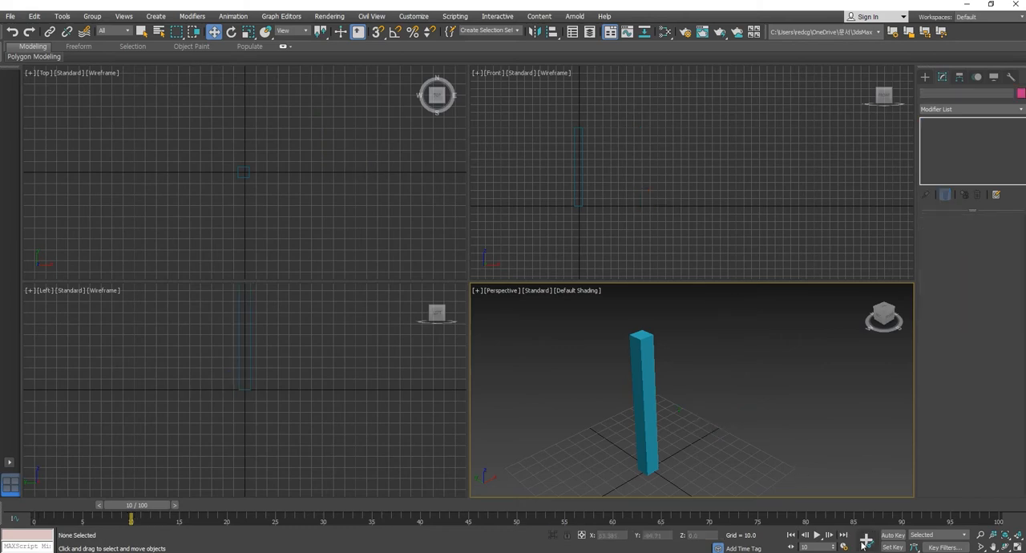
- With Auto Key recording on at frame 10, clone the animated box as a copy about 74 units along X in the Front viewport
{"action": "left_click", "coordinate": [892, 535]}
{"action": "mouse_move", "coordinate": [155, 509]}
{"action": "left_mouse_down"}
{"action": "mouse_move", "coordinate": [94, 509]}
{"action": "mouse_move", "coordinate": [151, 511]}
{"action": "left_mouse_up"}
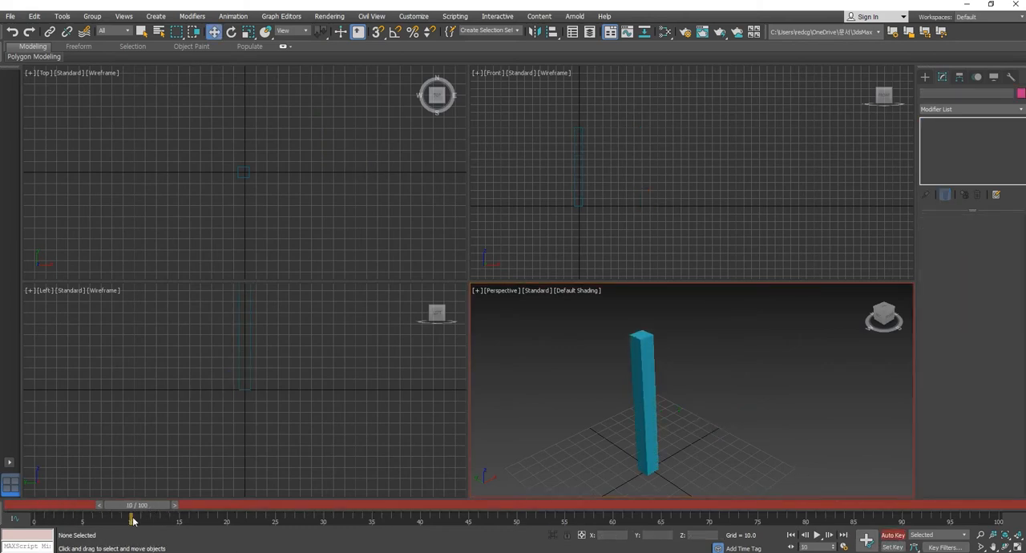
{"action": "mouse_move", "coordinate": [518, 171]}
{"action": "left_mouse_down"}
{"action": "mouse_move", "coordinate": [625, 236]}
{"action": "mouse_move", "coordinate": [625, 207]}
{"action": "mouse_move", "coordinate": [666, 207]}
{"action": "left_mouse_up"}
{"action": "left_click", "coordinate": [521, 327]}
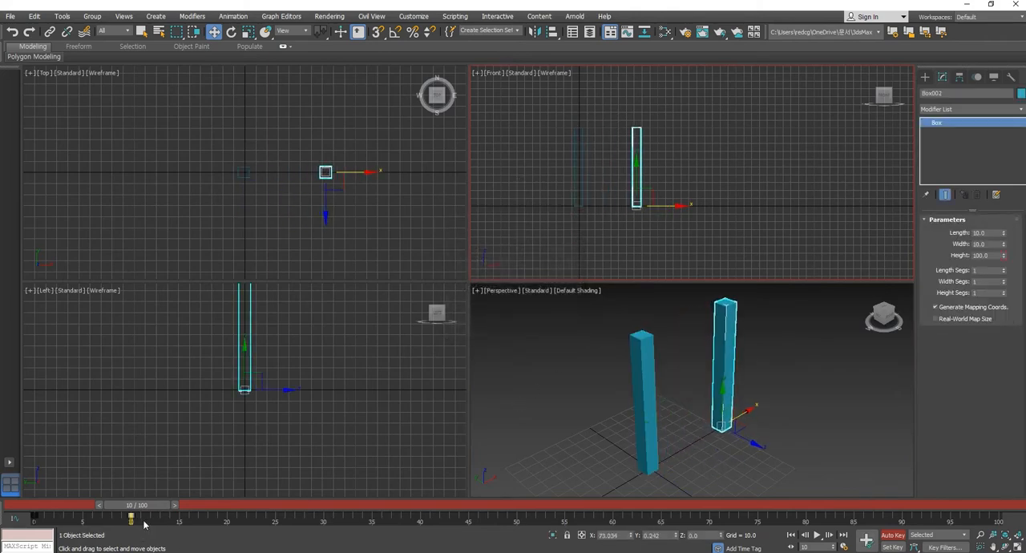
- Scrub the timeline around frame 10 to check how the copied box animates, and turn off Auto Key recording
{"action": "mouse_move", "coordinate": [147, 512]}
{"action": "left_mouse_down"}
{"action": "mouse_move", "coordinate": [46, 512]}
{"action": "mouse_move", "coordinate": [160, 512]}
{"action": "mouse_move", "coordinate": [39, 511]}
{"action": "mouse_move", "coordinate": [152, 512]}
{"action": "left_mouse_up"}
{"action": "key", "text": "w"}
{"action": "right_click", "coordinate": [702, 409]}
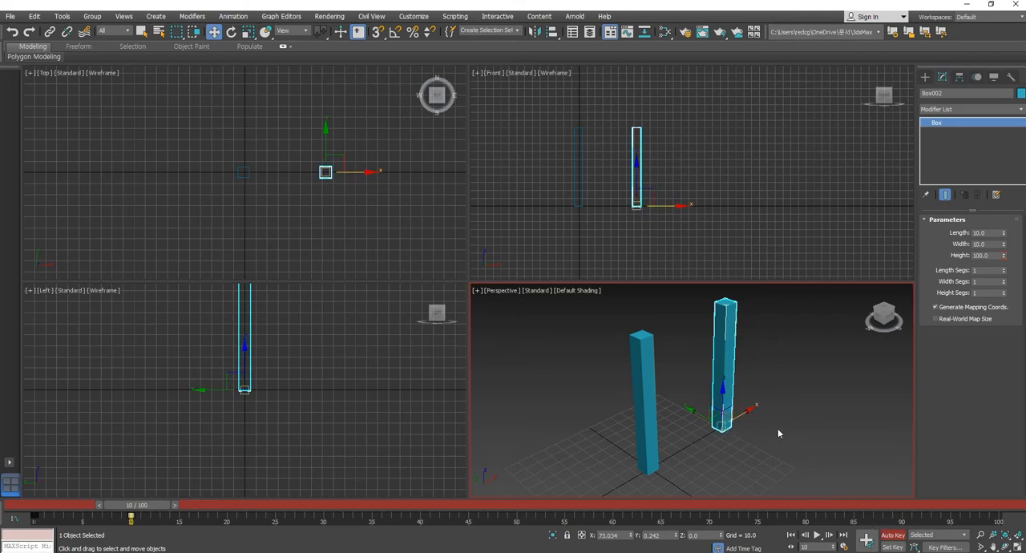
{"action": "left_click_drag", "start_coordinate": [132, 505], "coordinate": [157, 510]}
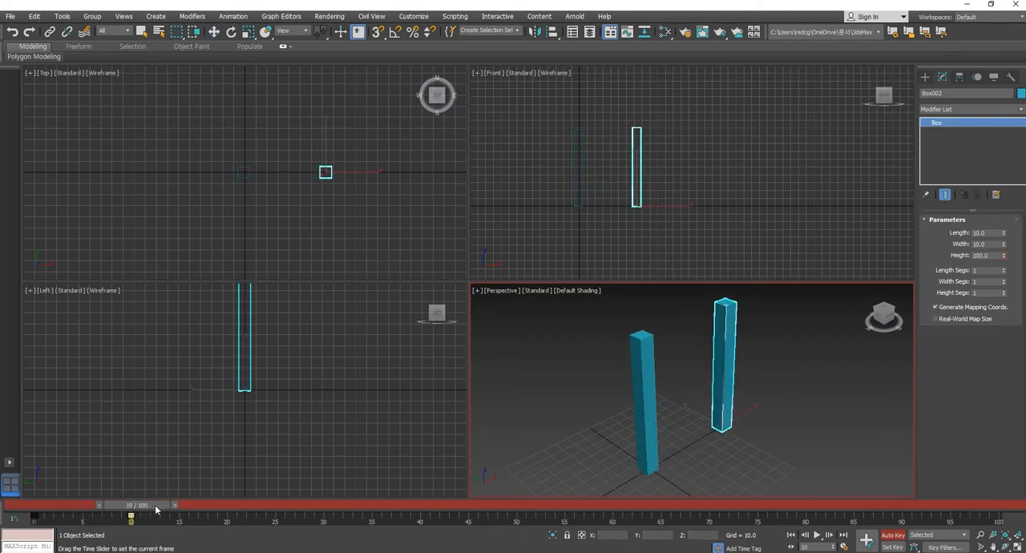
{"action": "key", "text": "w"}
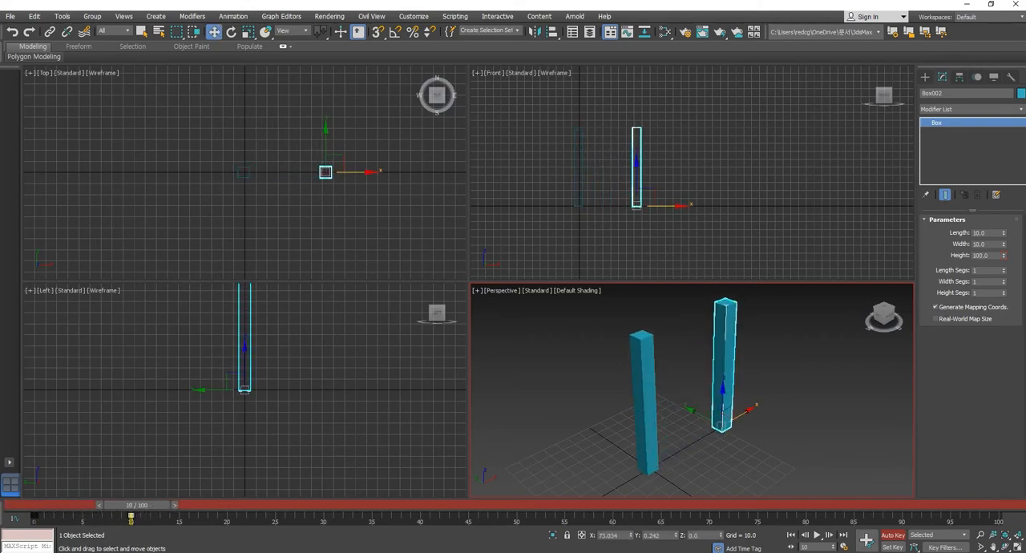
{"action": "left_click", "coordinate": [895, 536]}
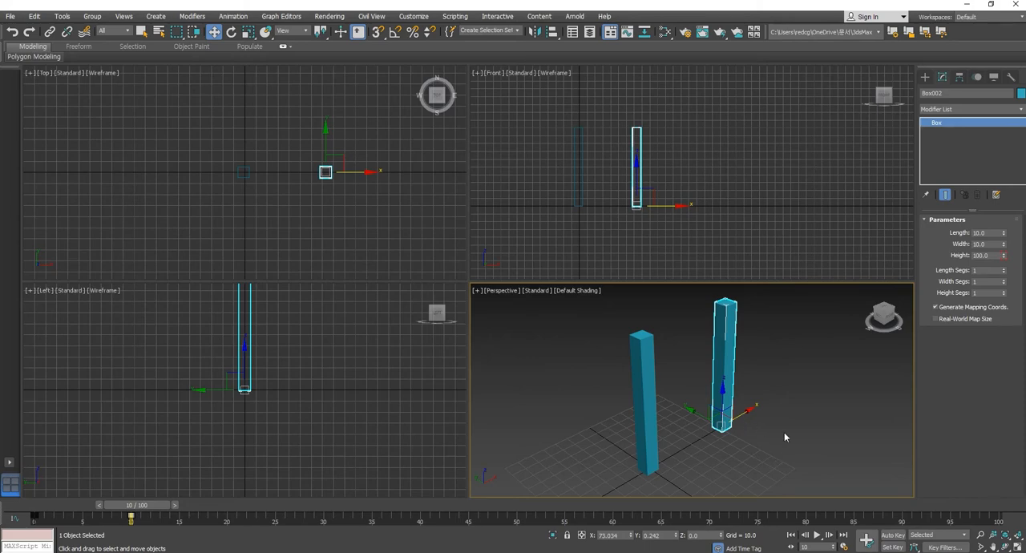
- Delete the copy made during Auto Key recording, keeping only the original box
{"action": "left_click", "coordinate": [807, 397]}
{"action": "left_click", "coordinate": [726, 385]}
{"action": "key", "text": "Delete"}
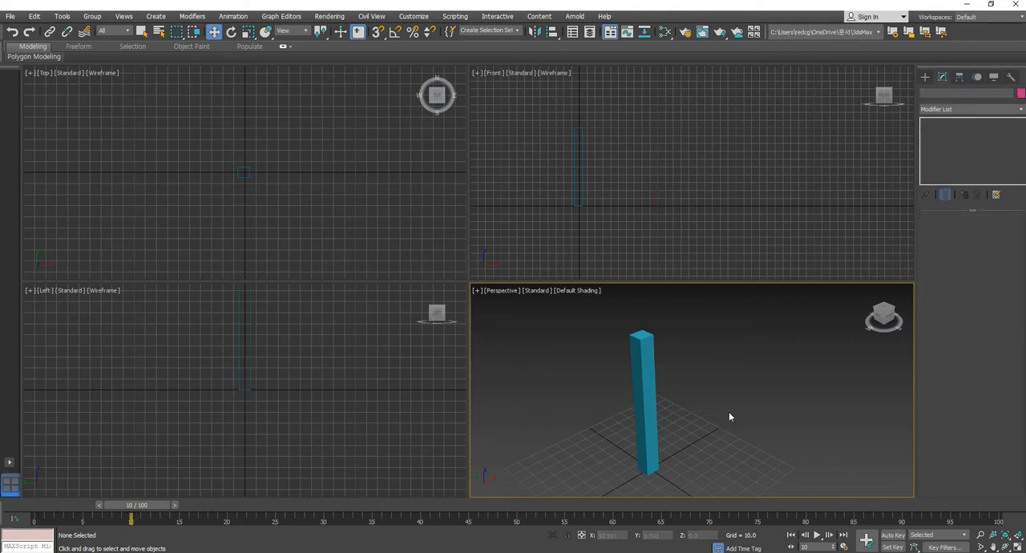
- Select the original box and reset its X and Y positions to 0
{"action": "left_click_drag", "start_coordinate": [718, 498], "coordinate": [719, 499]}
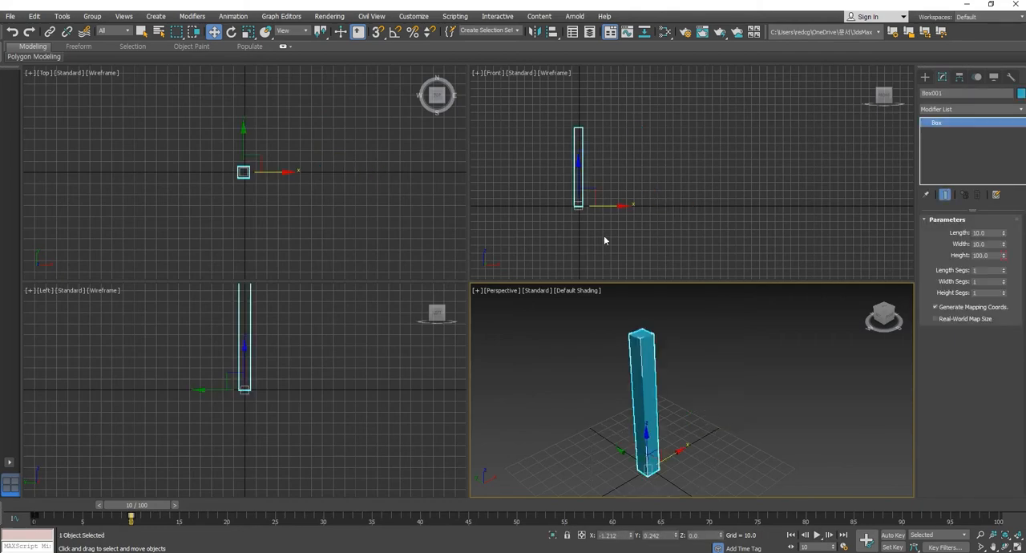
{"action": "middle_click_drag", "start_coordinate": [590, 202], "coordinate": [621, 201]}
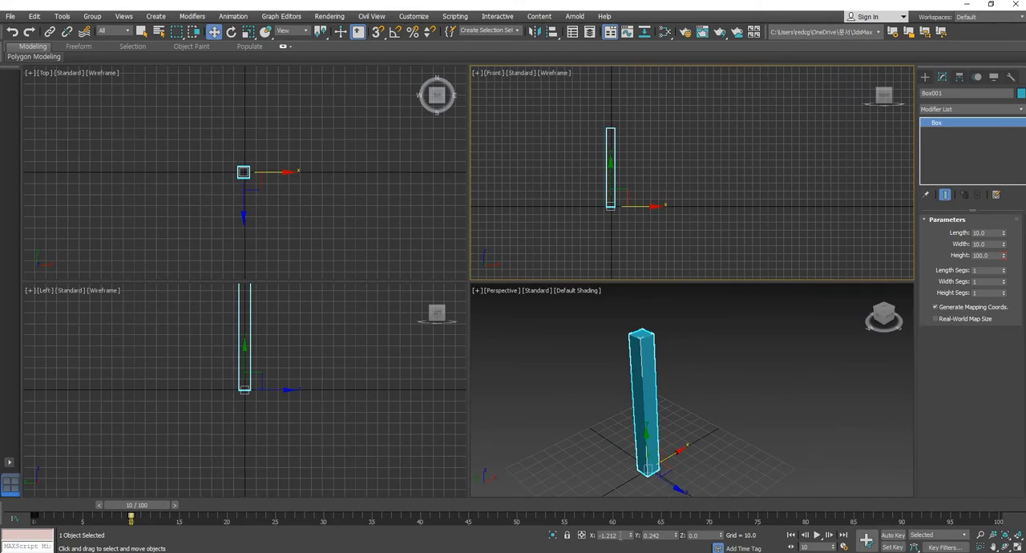
{"action": "right_click", "coordinate": [632, 535]}
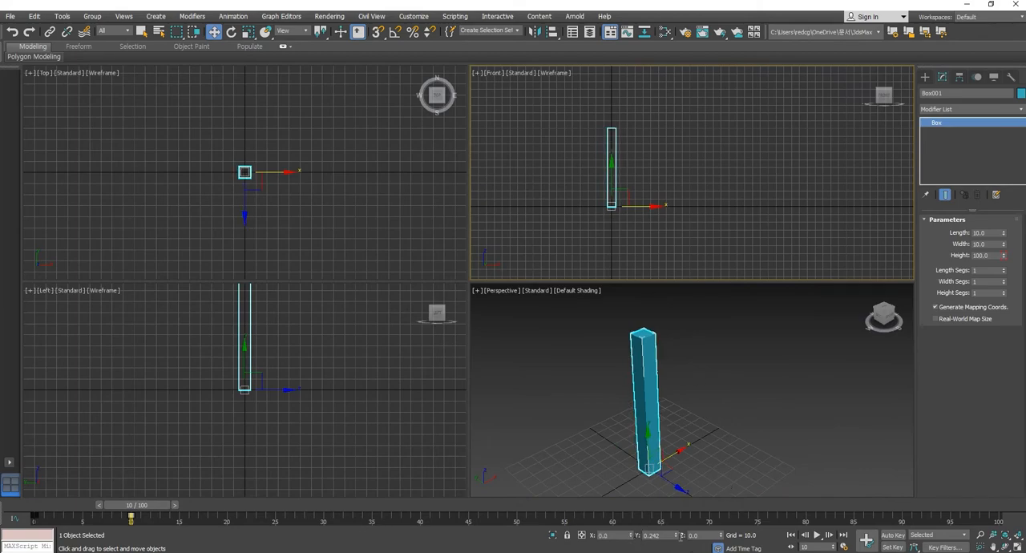
{"action": "right_click", "coordinate": [676, 536]}
{"action": "middle_click_drag", "start_coordinate": [625, 211], "coordinate": [639, 227]}
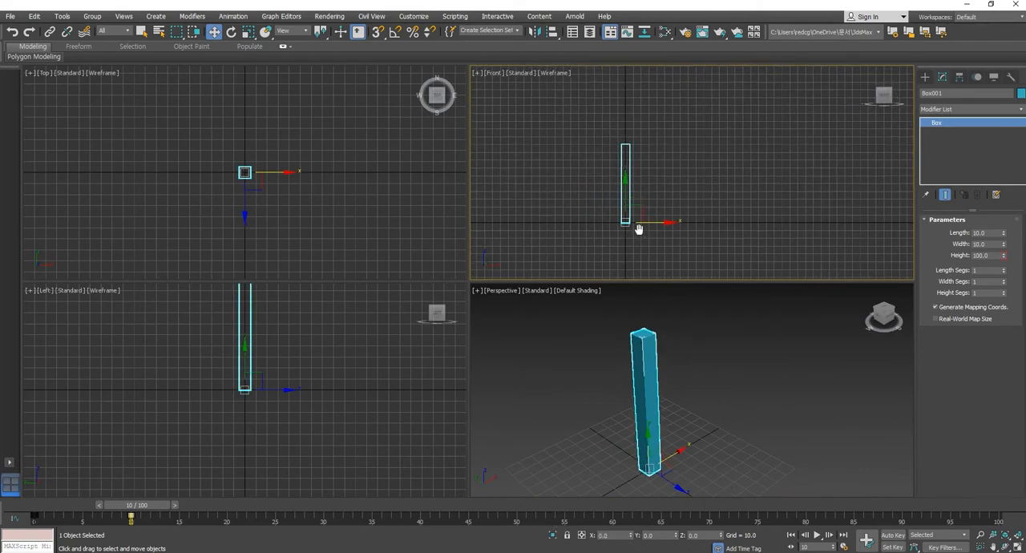
- Clone the box as a single copy about 51 units along X, and delete that copy
{"action": "left_click_drag", "start_coordinate": [656, 224], "coordinate": [693, 225], "text": "shift"}
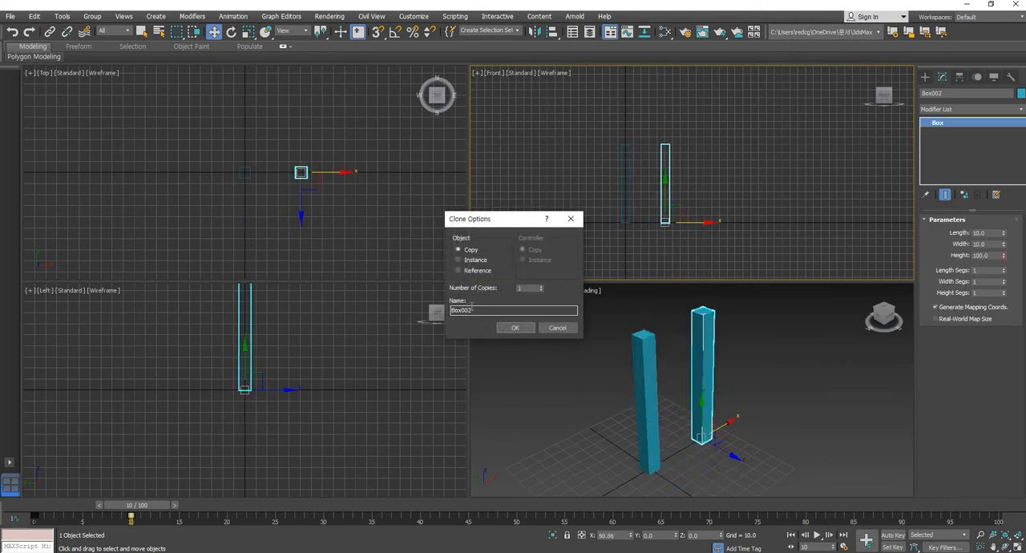
{"action": "left_click", "coordinate": [516, 328]}
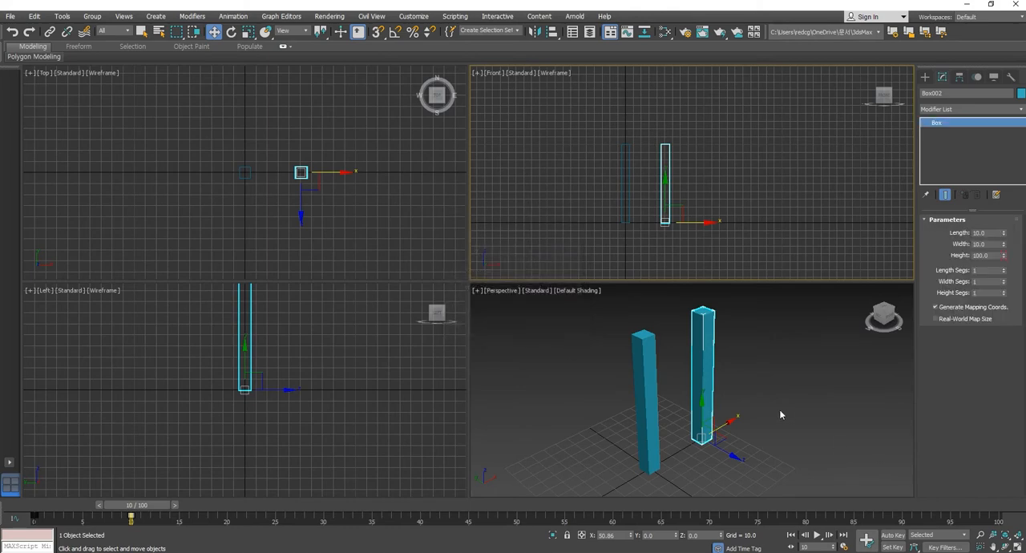
{"action": "scroll", "coordinate": [733, 404], "scroll_direction": "down", "scroll_amount": 3}
{"action": "right_click", "coordinate": [722, 224]}
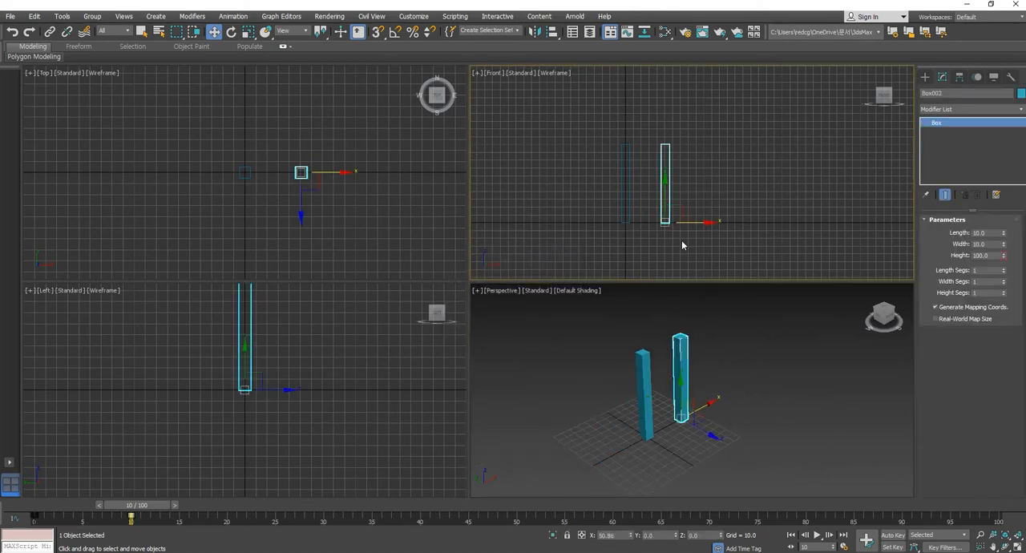
{"action": "key", "text": "Delete"}
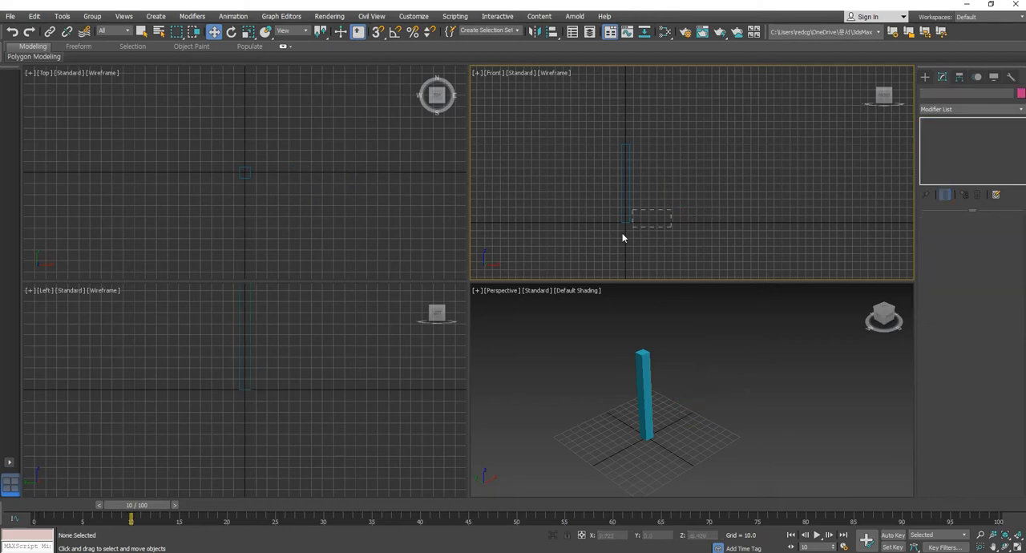
- Clone the original box into 3 copies spaced about 39 units apart along X, and clear the selection
{"action": "left_click", "coordinate": [624, 223]}
{"action": "left_click_drag", "start_coordinate": [689, 222], "coordinate": [687, 222], "text": "shift"}
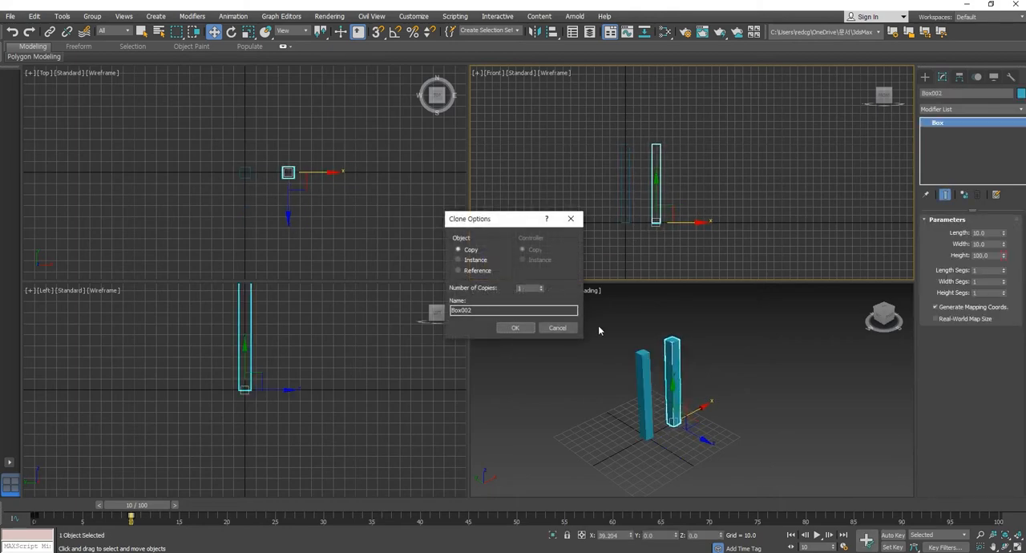
{"action": "left_click", "coordinate": [542, 287]}
{"action": "left_click_drag", "start_coordinate": [531, 290], "coordinate": [480, 290]}
{"action": "left_click", "coordinate": [515, 328]}
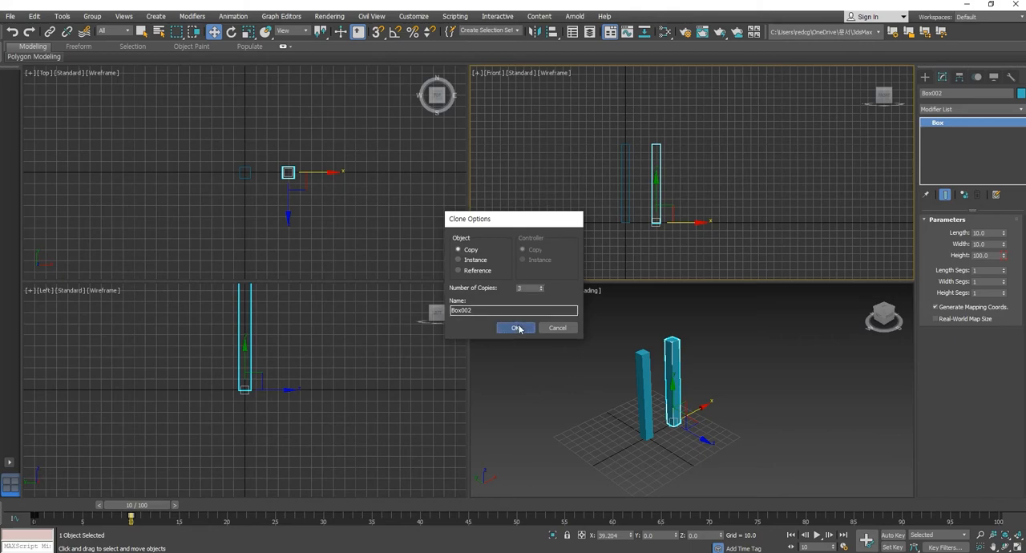
{"action": "left_click", "coordinate": [731, 391]}
{"action": "middle_click_drag", "start_coordinate": [731, 390], "coordinate": [700, 403]}
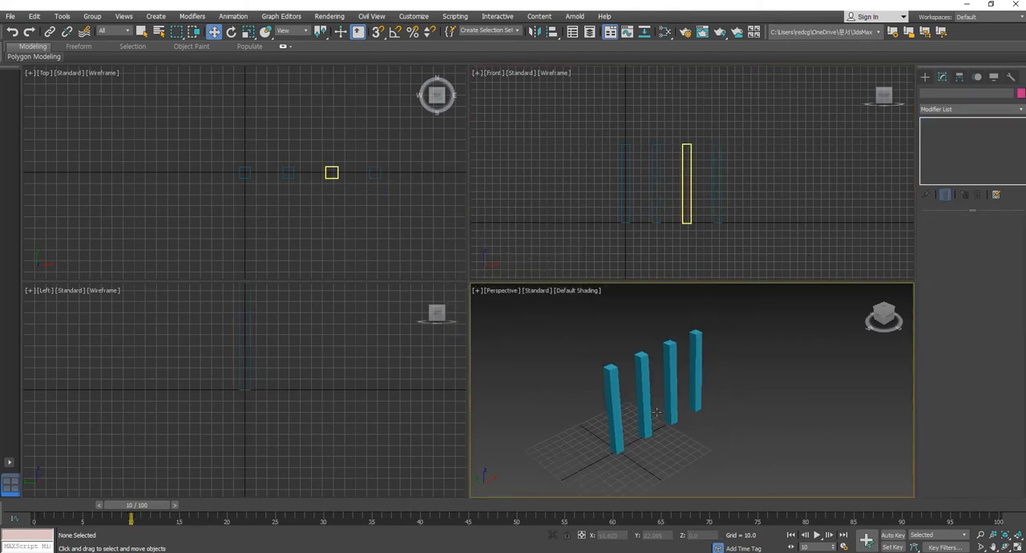
- Turn on Auto Key recording and set the first copy's height to 150 at frame 10
{"action": "left_click", "coordinate": [639, 368]}
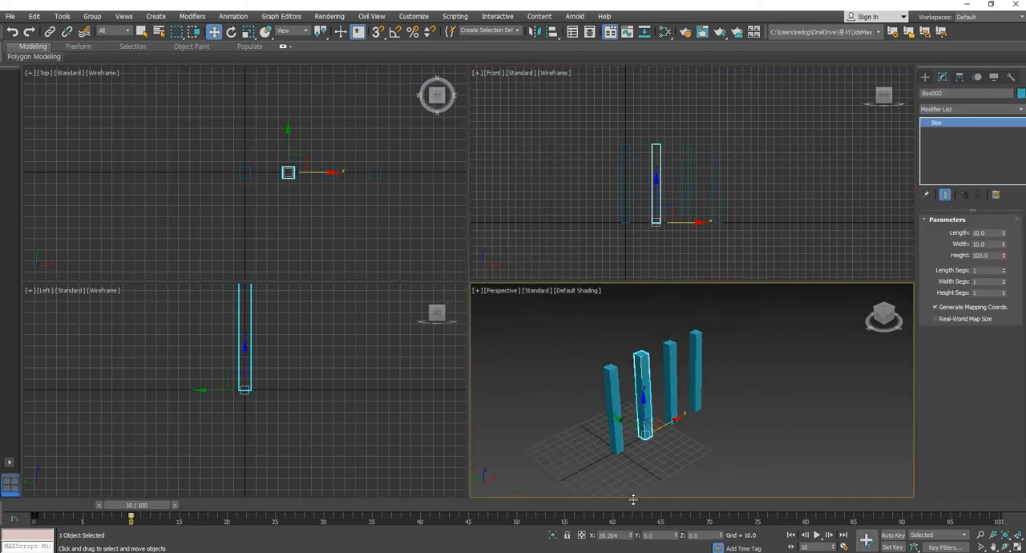
{"action": "left_click", "coordinate": [893, 535]}
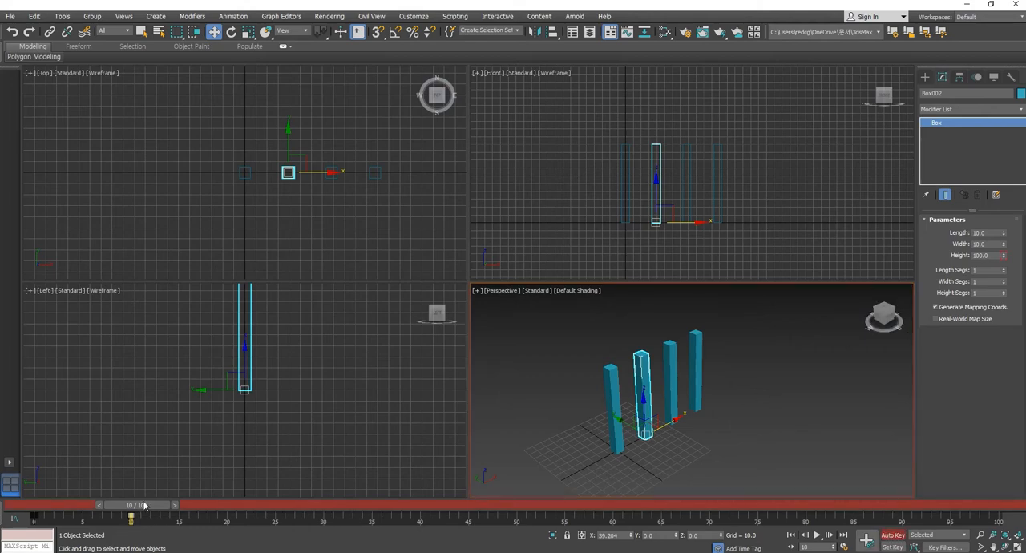
{"action": "mouse_move", "coordinate": [145, 505]}
{"action": "left_mouse_down"}
{"action": "mouse_move", "coordinate": [40, 512]}
{"action": "mouse_move", "coordinate": [146, 511]}
{"action": "left_mouse_up"}
{"action": "key", "text": "w"}
{"action": "mouse_move", "coordinate": [170, 508]}
{"action": "left_mouse_down"}
{"action": "mouse_move", "coordinate": [93, 509]}
{"action": "mouse_move", "coordinate": [167, 510]}
{"action": "mouse_move", "coordinate": [157, 511]}
{"action": "left_mouse_up"}
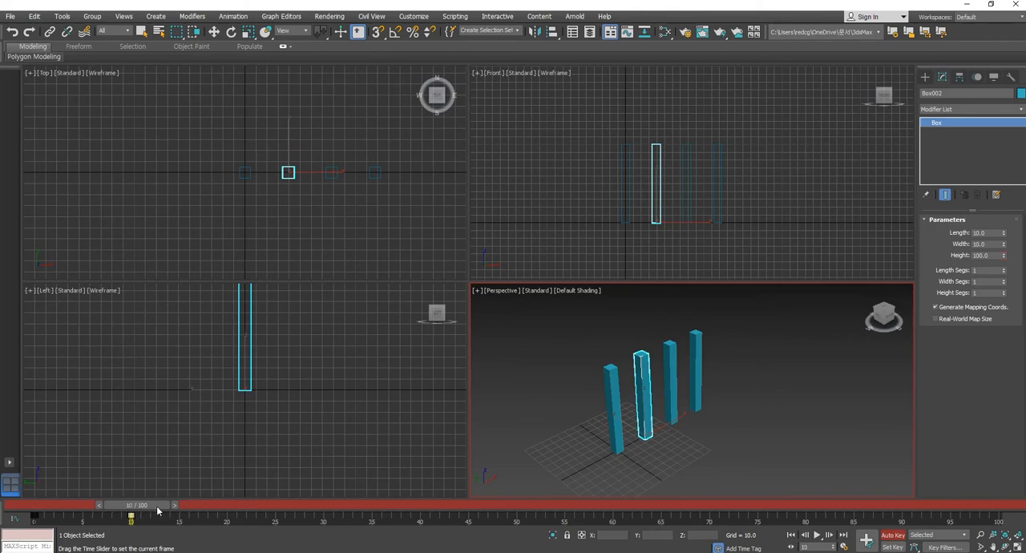
{"action": "key", "text": "w"}
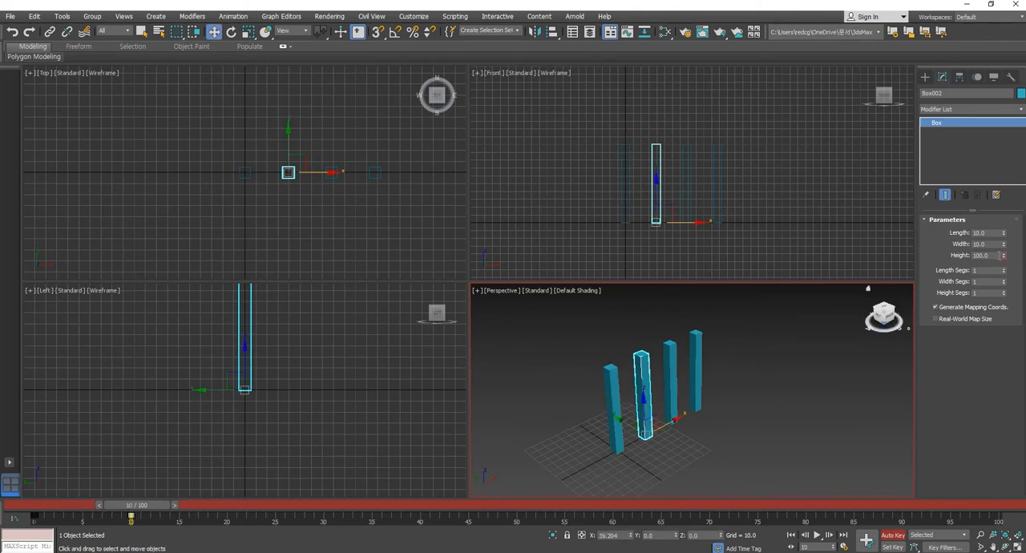
{"action": "double_click", "coordinate": [1000, 255]}
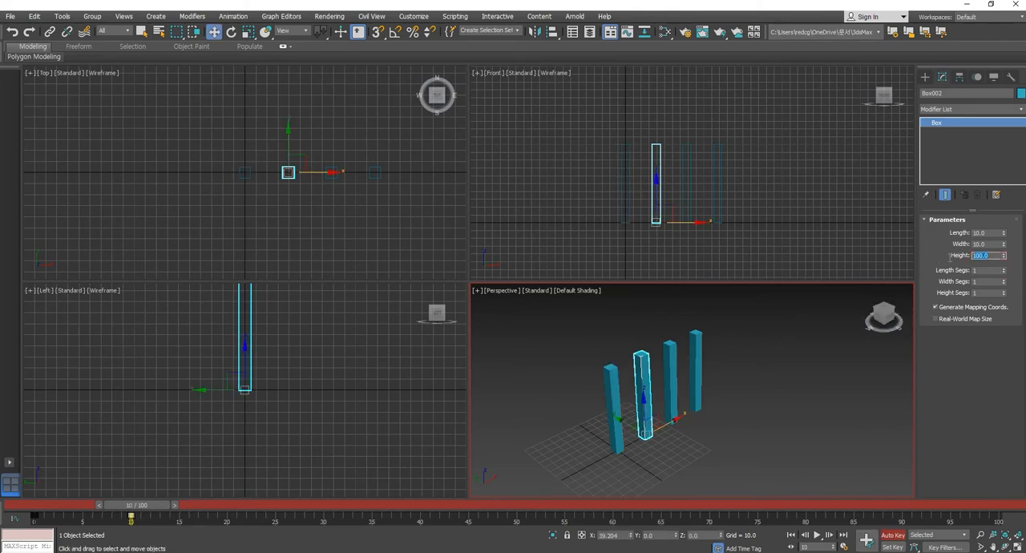
{"action": "type", "text": "150"}
{"action": "key", "text": "Return"}
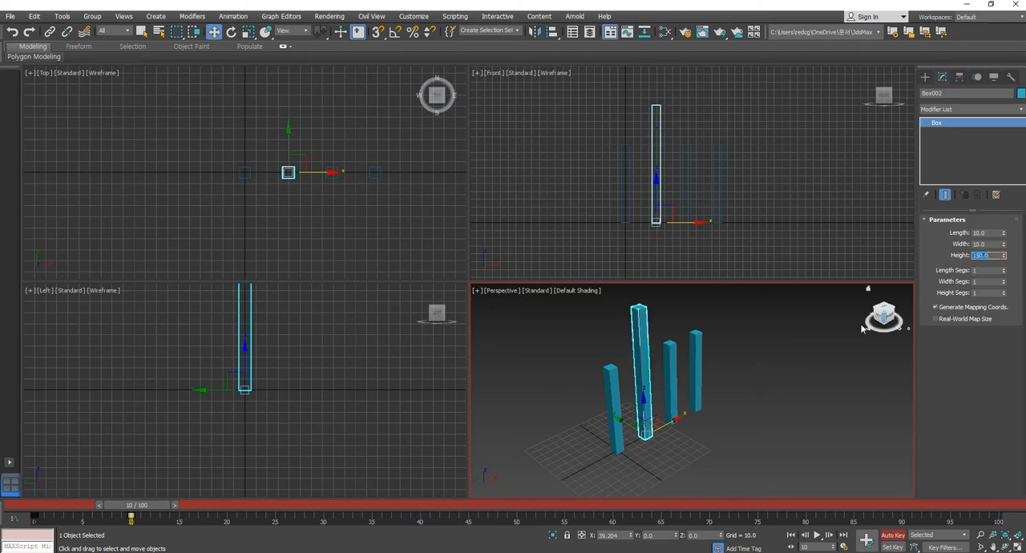
- Set the second copy's height to 200 at frame 10
{"action": "left_click", "coordinate": [670, 393]}
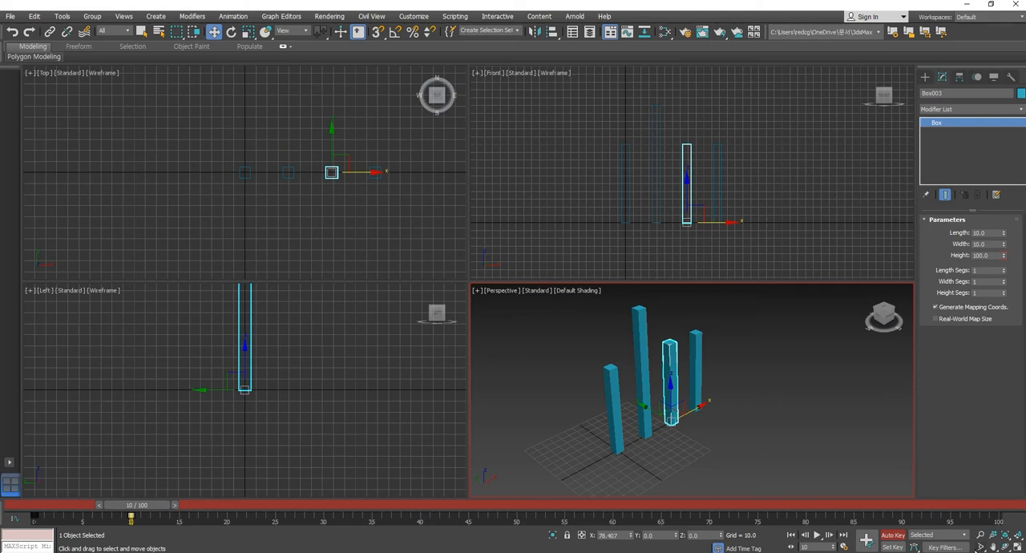
{"action": "double_click", "coordinate": [997, 255]}
{"action": "type", "text": "200"}
{"action": "key", "text": "Return"}
- Set the third copy's height to 250 at frame 10 and deselect it
{"action": "scroll", "coordinate": [728, 426], "scroll_direction": "down", "scroll_amount": 3}
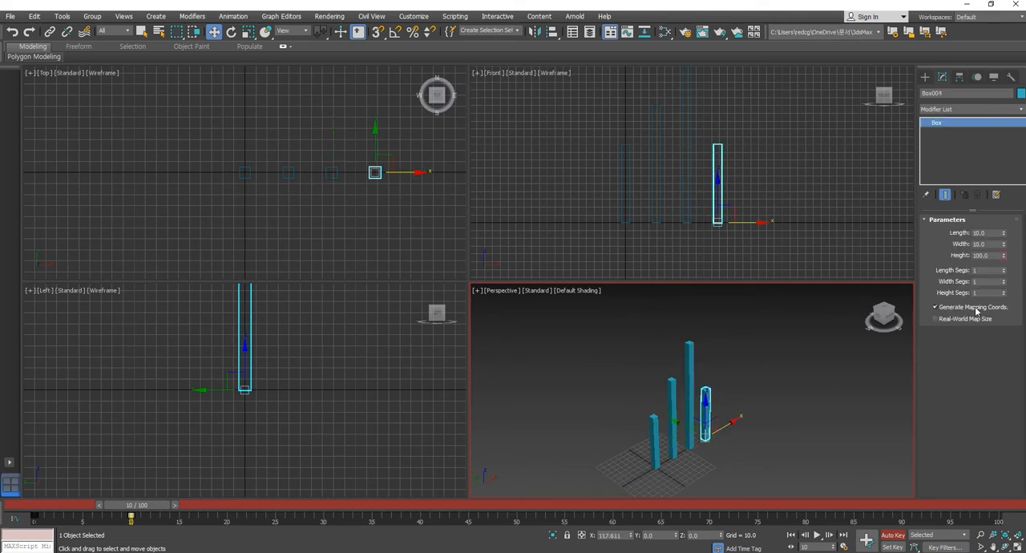
{"action": "double_click", "coordinate": [988, 255]}
{"action": "type", "text": "250"}
{"action": "key", "text": "Return"}
{"action": "left_click", "coordinate": [782, 435]}
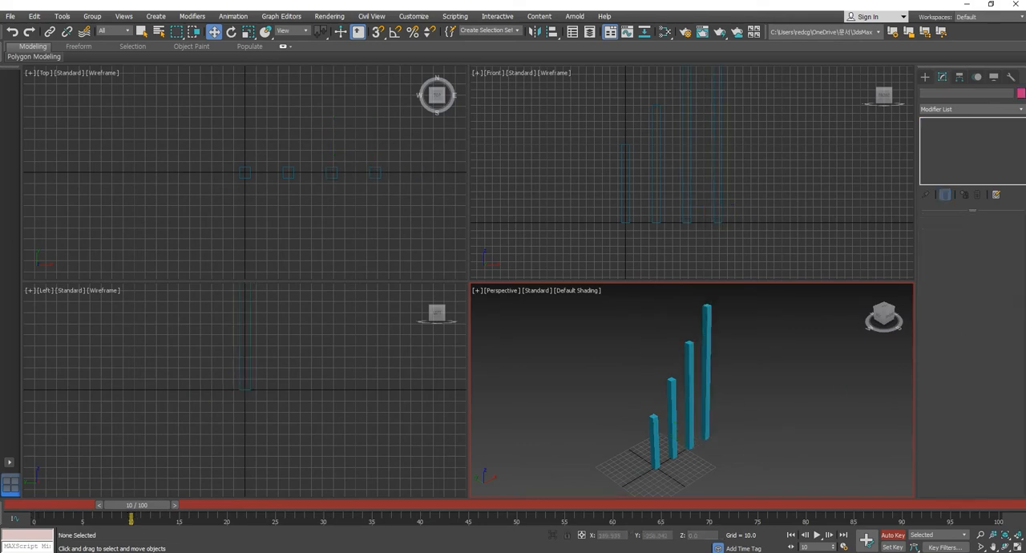
- Play the animation from the first frame and scrub the timeline to review how the four boxes grow
{"action": "left_click", "coordinate": [792, 535]}
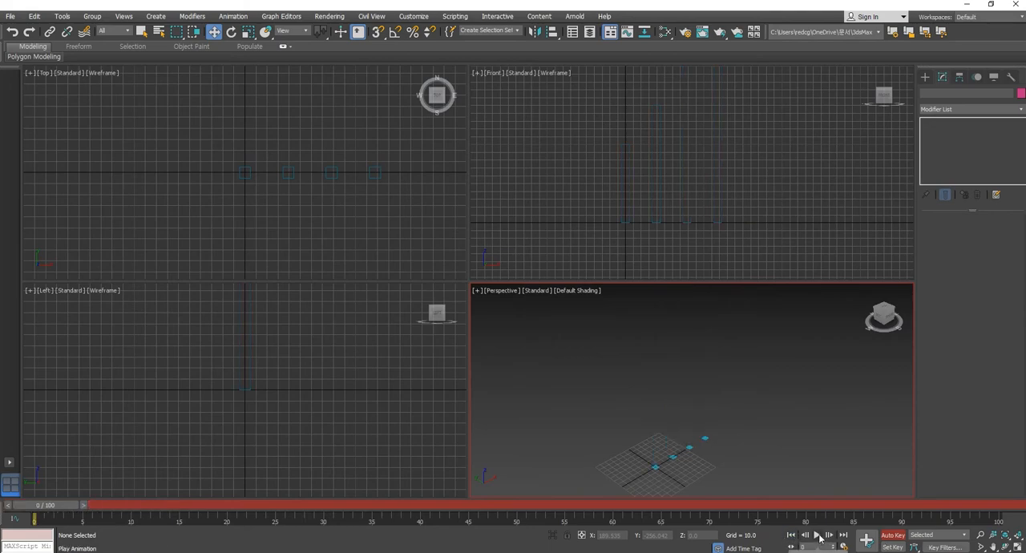
{"action": "left_click", "coordinate": [818, 535]}
{"action": "left_click", "coordinate": [818, 536]}
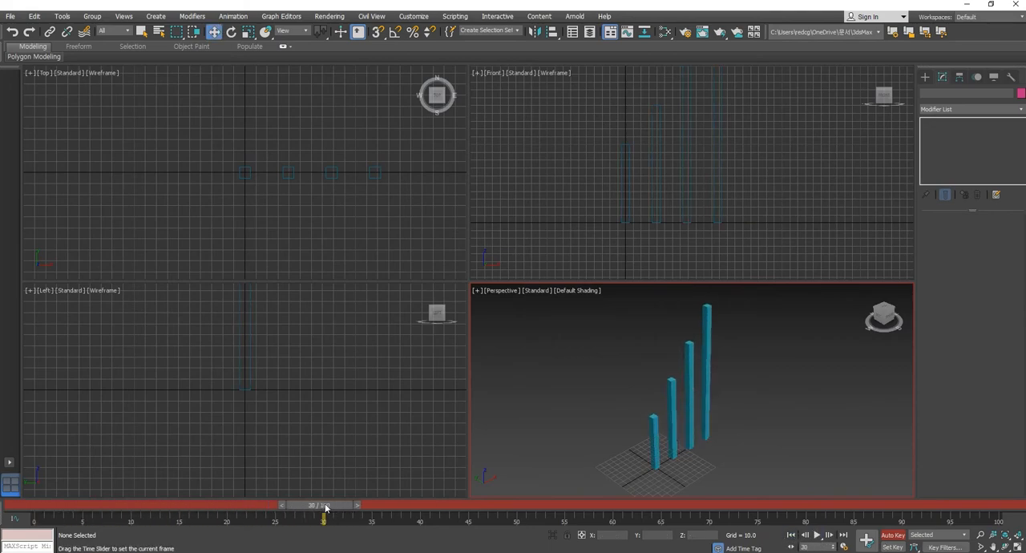
{"action": "left_click_drag", "start_coordinate": [348, 505], "coordinate": [149, 520]}
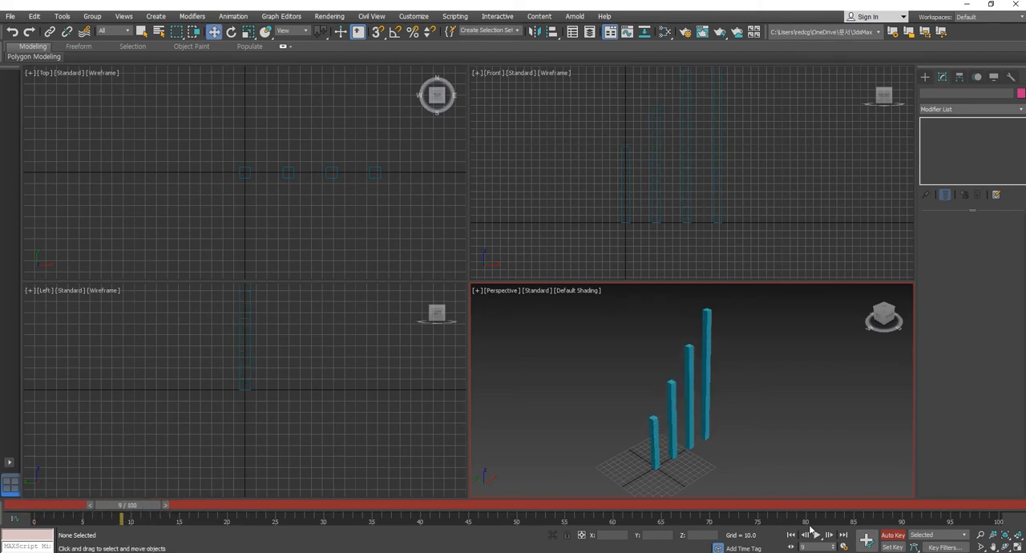
- Turn off Auto Key recording and shift the first copy's height keys to frames 10 and 20, scrubbing to check the growth
{"action": "left_click", "coordinate": [894, 536]}
{"action": "left_click", "coordinate": [672, 389]}
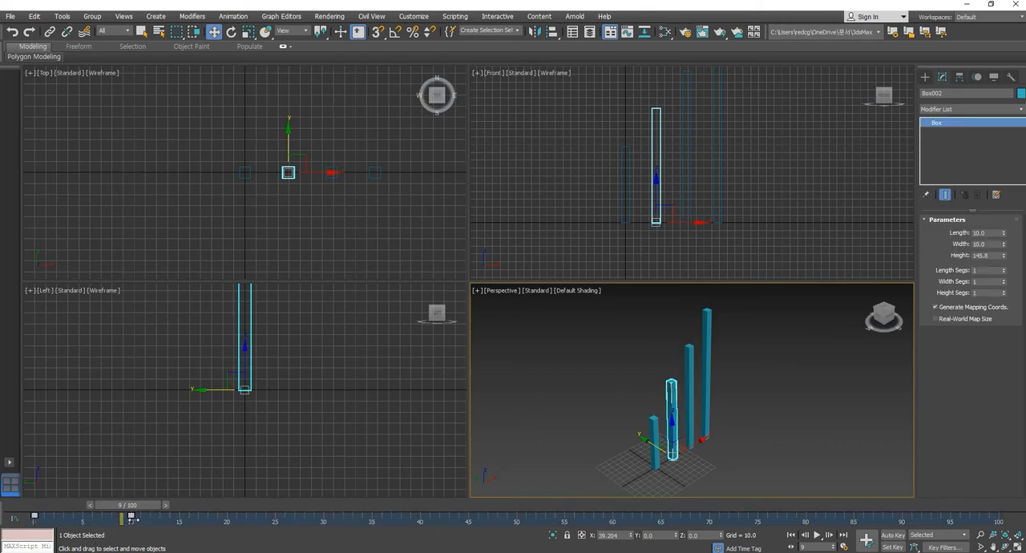
{"action": "left_click_drag", "start_coordinate": [132, 520], "coordinate": [227, 519]}
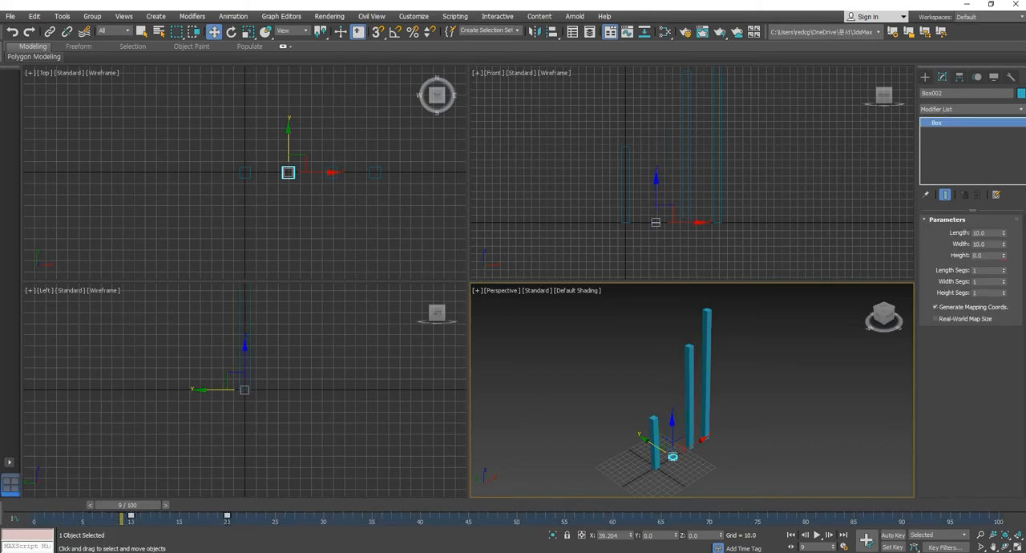
{"action": "left_click_drag", "start_coordinate": [146, 510], "coordinate": [22, 525]}
{"action": "key", "text": "w"}
- Shift the second copy's height keys to frames 20 and 30
{"action": "left_click", "coordinate": [686, 371]}
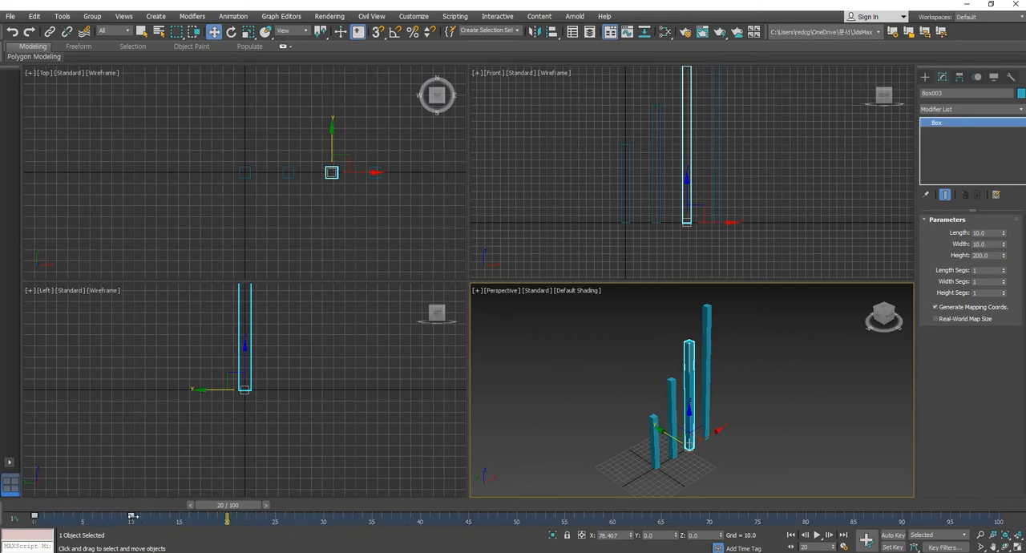
{"action": "left_click_drag", "start_coordinate": [132, 517], "coordinate": [324, 521]}
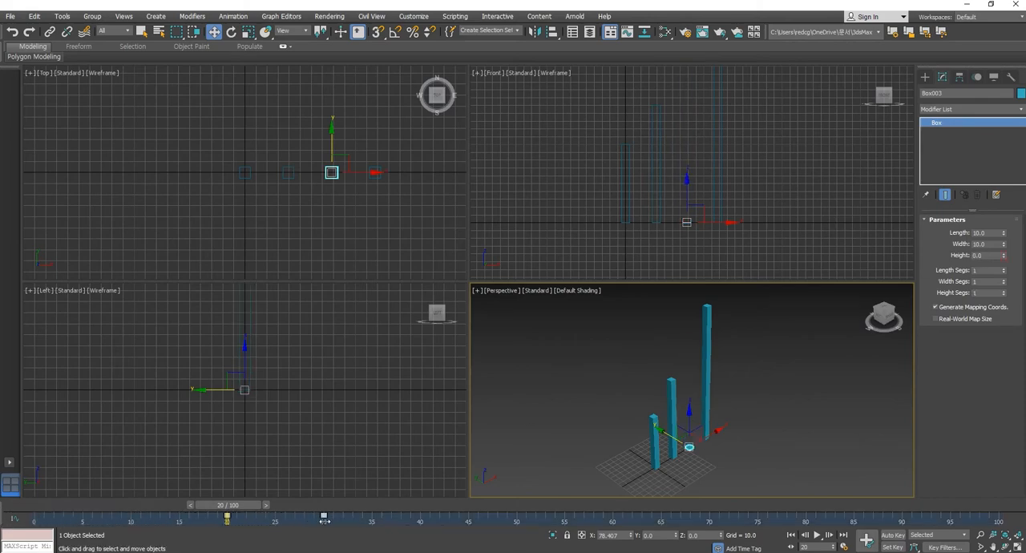
- Shift the third copy's height keys to frames 30 and 40 and deselect it
{"action": "left_click", "coordinate": [706, 356]}
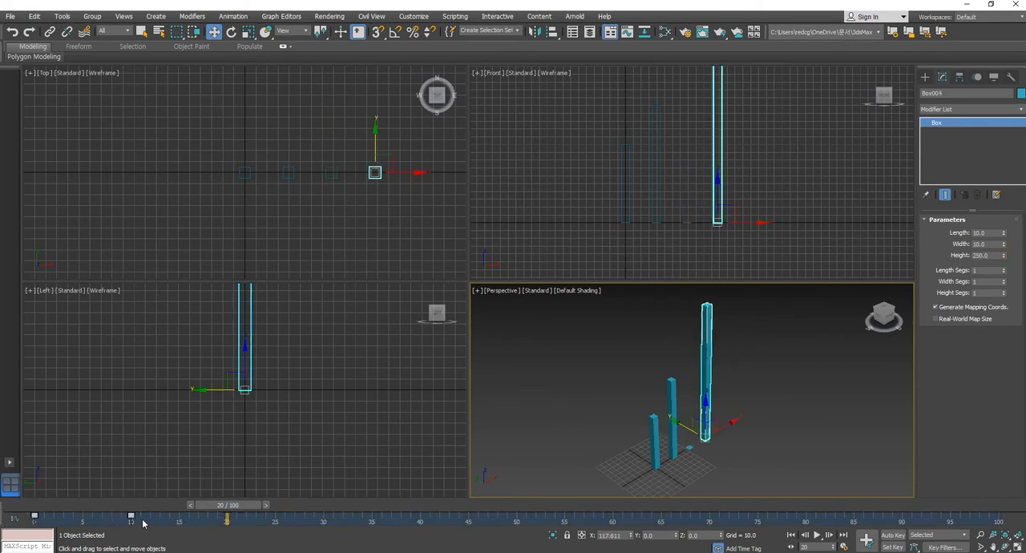
{"action": "left_click_drag", "start_coordinate": [131, 517], "coordinate": [421, 552]}
{"action": "left_click", "coordinate": [892, 474]}
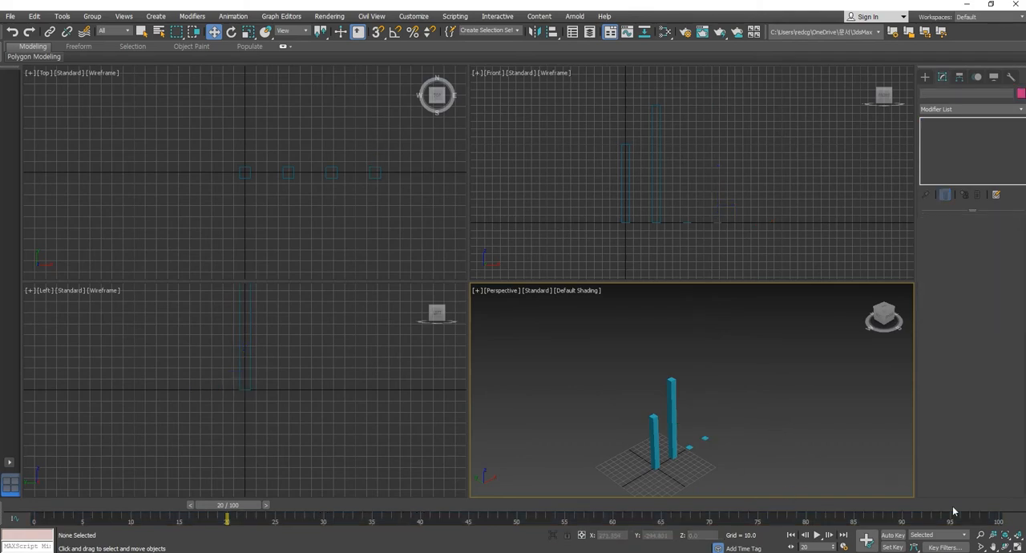
- Play the animation from the first frame and review the four boxes' staggered growth from another angle
{"action": "left_click", "coordinate": [791, 535]}
{"action": "left_click", "coordinate": [817, 535]}
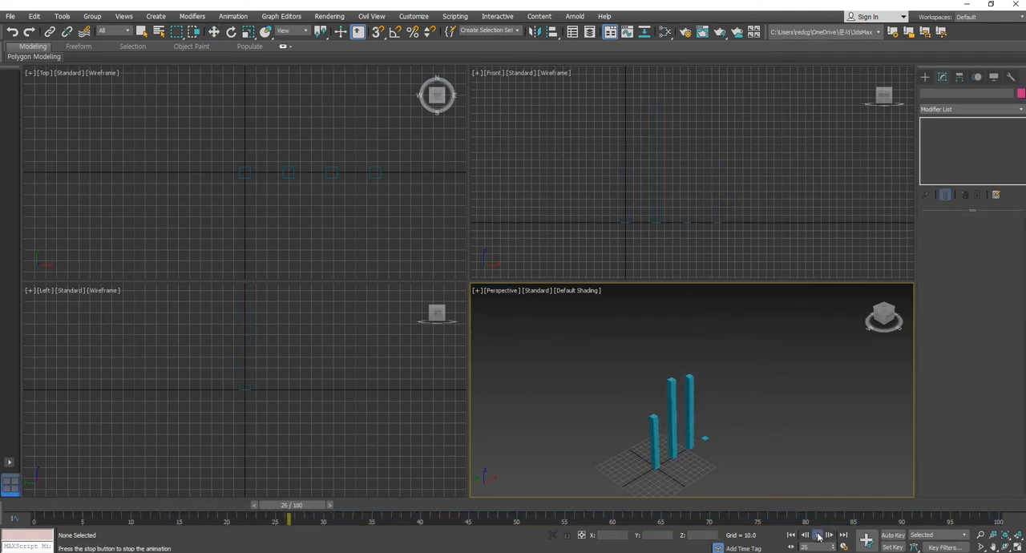
{"action": "left_click", "coordinate": [818, 536]}
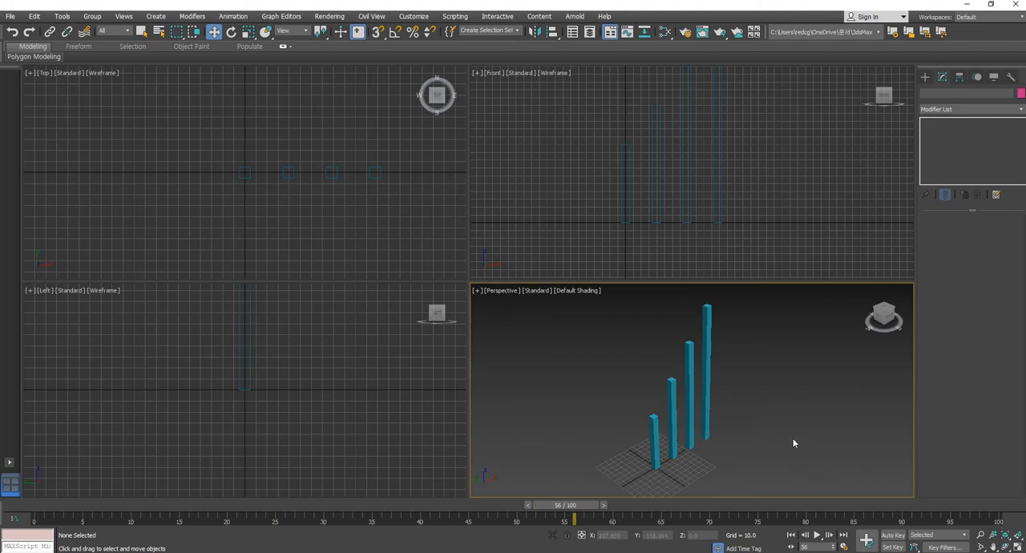
{"action": "middle_click_drag", "start_coordinate": [794, 443], "coordinate": [753, 429], "text": "alt"}
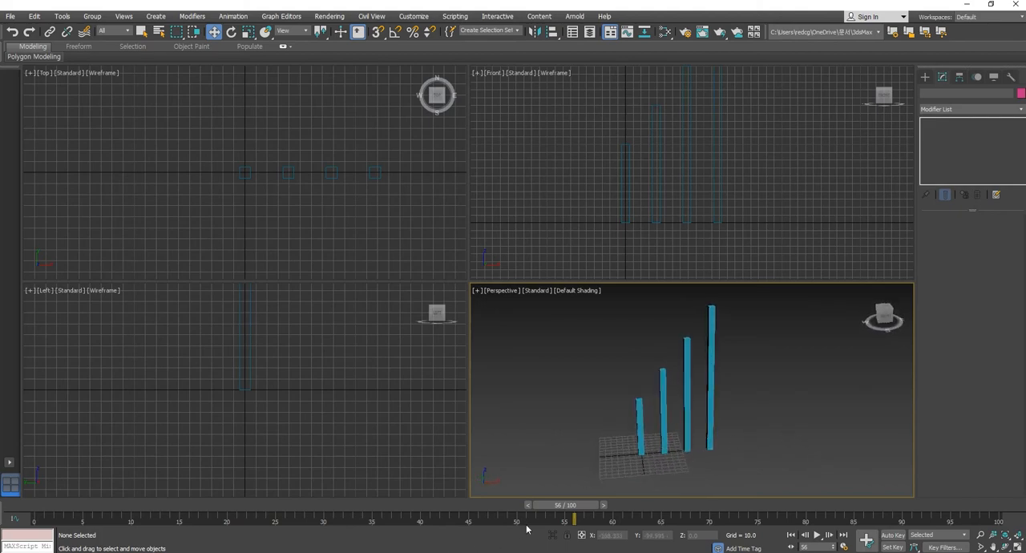
{"action": "left_click_drag", "start_coordinate": [564, 509], "coordinate": [488, 518]}
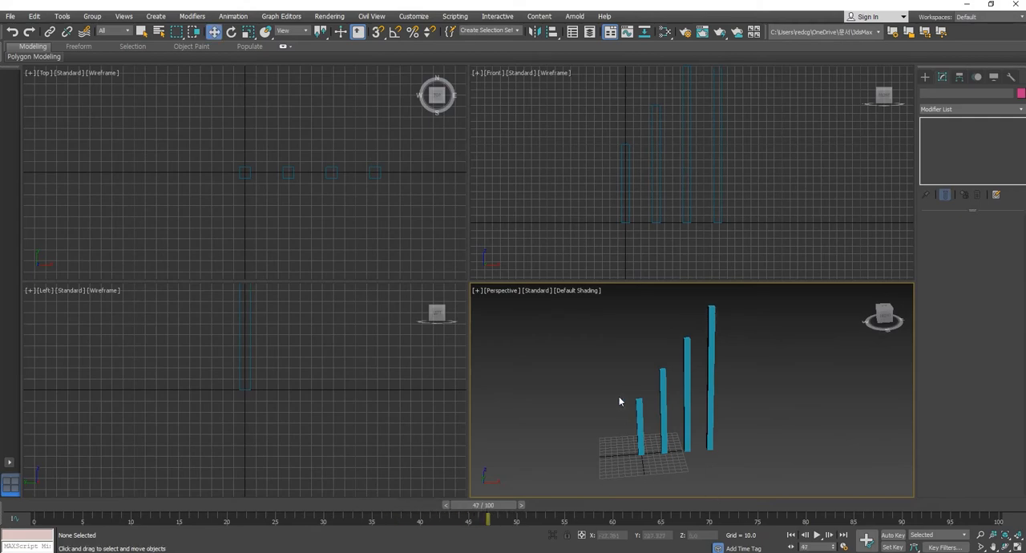
- Shift all height keys of the four boxes 10 frames later, go to frame 50 and deselect the boxes
{"action": "left_click_drag", "start_coordinate": [601, 362], "coordinate": [829, 482]}
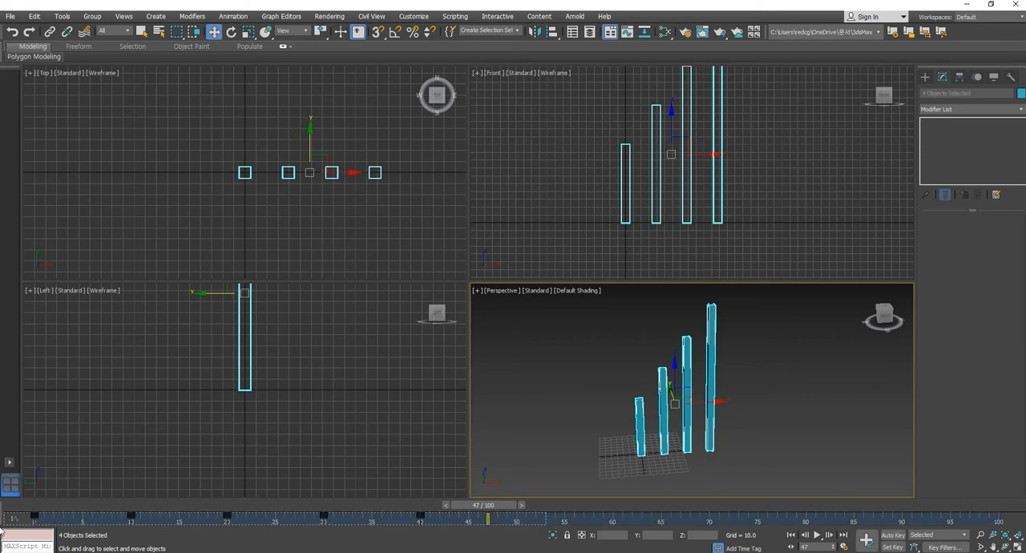
{"action": "left_click_drag", "start_coordinate": [130, 522], "coordinate": [227, 521]}
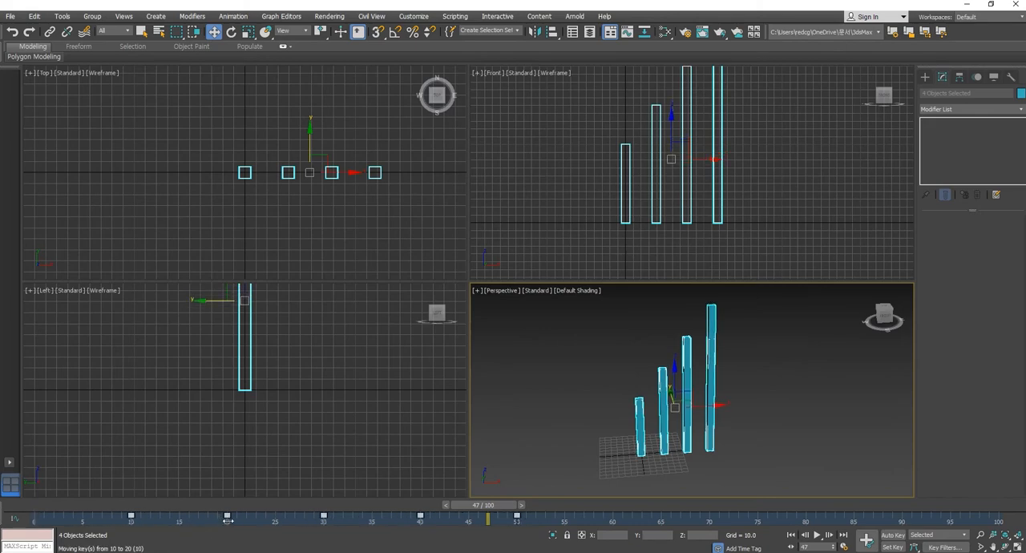
{"action": "left_click_drag", "start_coordinate": [148, 505], "coordinate": [517, 526]}
{"action": "key", "text": "w"}
{"action": "left_click", "coordinate": [809, 444]}
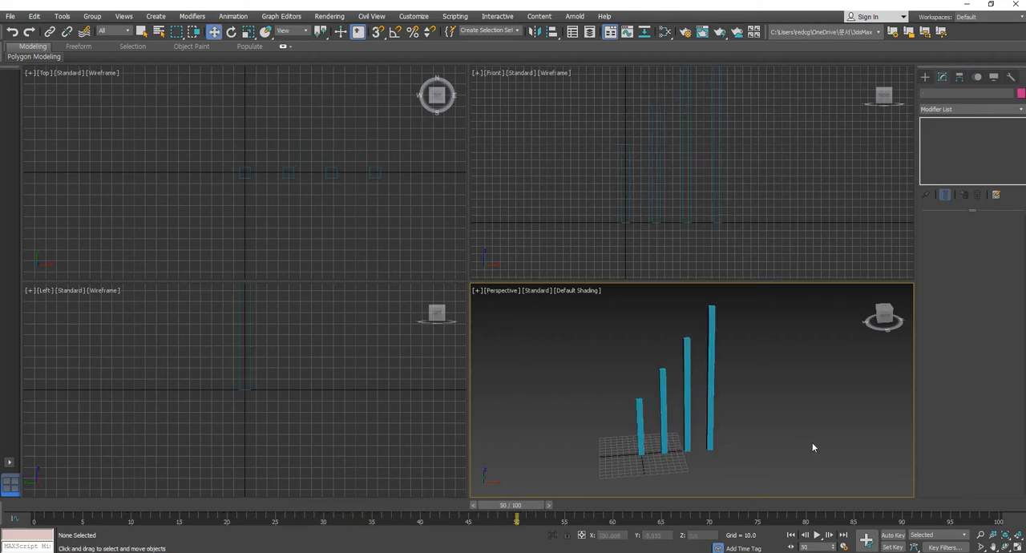
- Copy the tallest box's full-height key from frame 50 to frame 60
{"action": "mouse_move", "coordinate": [771, 441]}
{"action": "middle_mouse_down"}
{"action": "mouse_move", "coordinate": [776, 431]}
{"action": "mouse_move", "coordinate": [756, 438]}
{"action": "middle_mouse_up"}
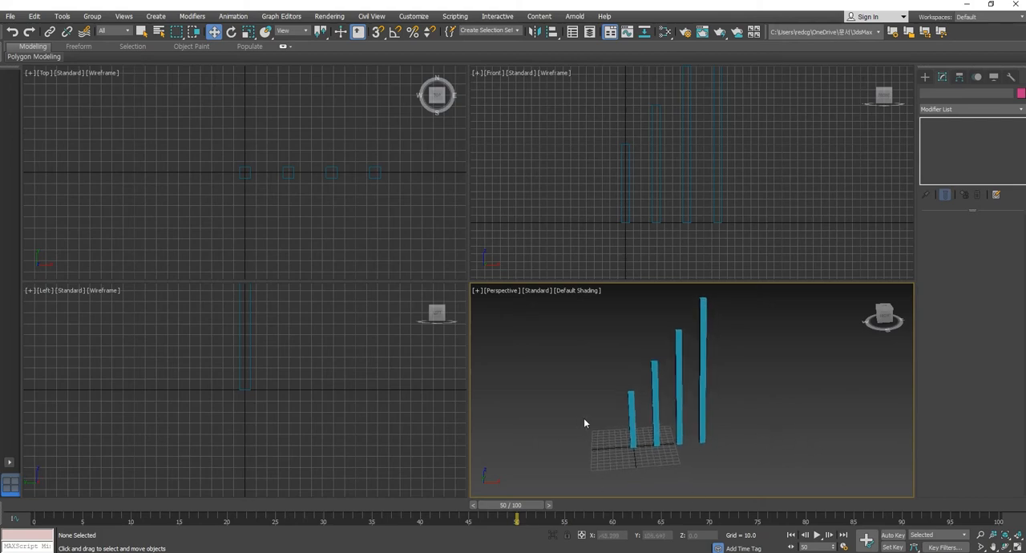
{"action": "left_click_drag", "start_coordinate": [584, 420], "coordinate": [798, 471]}
{"action": "left_click_drag", "start_coordinate": [518, 514], "coordinate": [626, 510]}
{"action": "key", "text": "w"}
{"action": "left_click", "coordinate": [877, 394]}
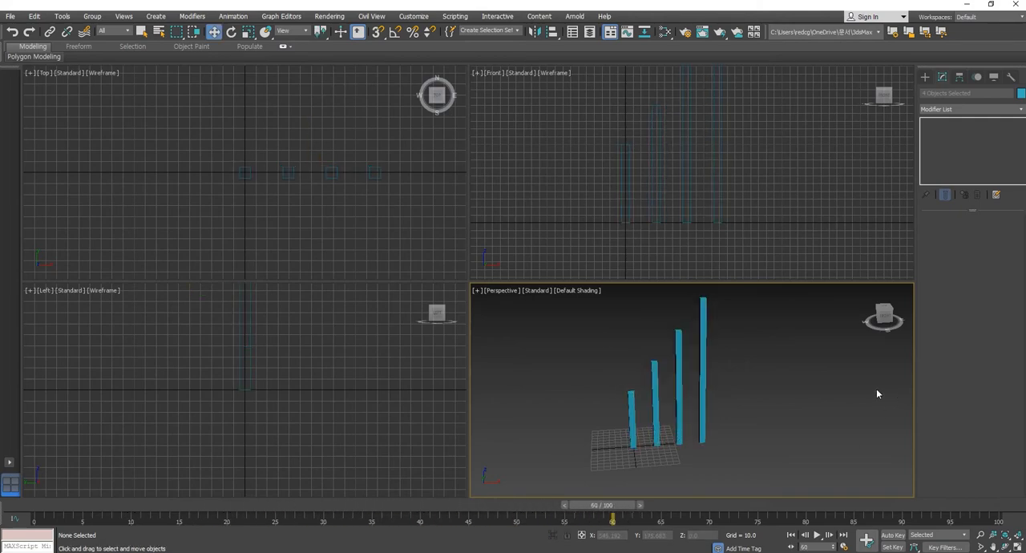
{"action": "left_click", "coordinate": [700, 413]}
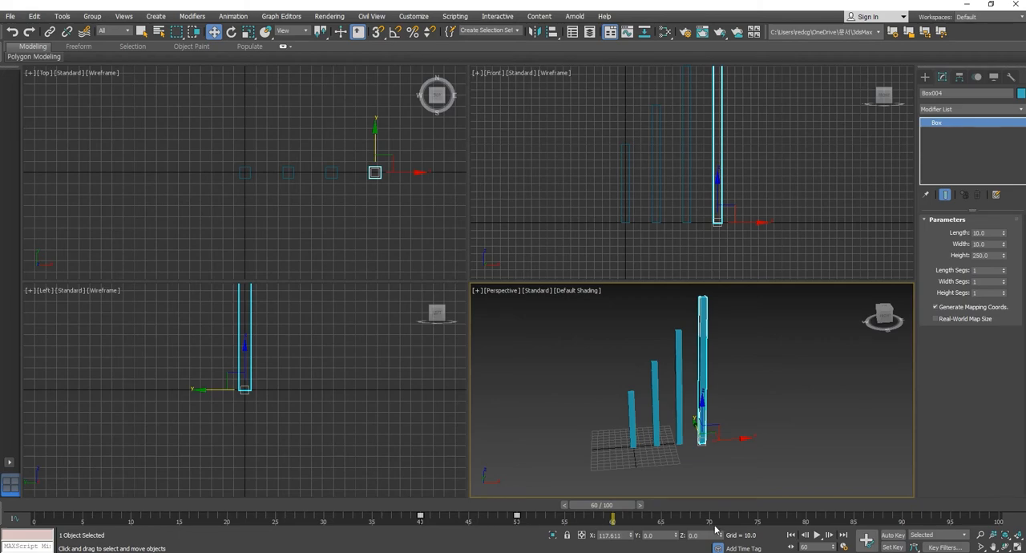
{"action": "left_click", "coordinate": [563, 521]}
{"action": "left_click_drag", "start_coordinate": [736, 396], "coordinate": [689, 456]}
{"action": "left_click_drag", "start_coordinate": [491, 523], "coordinate": [541, 530]}
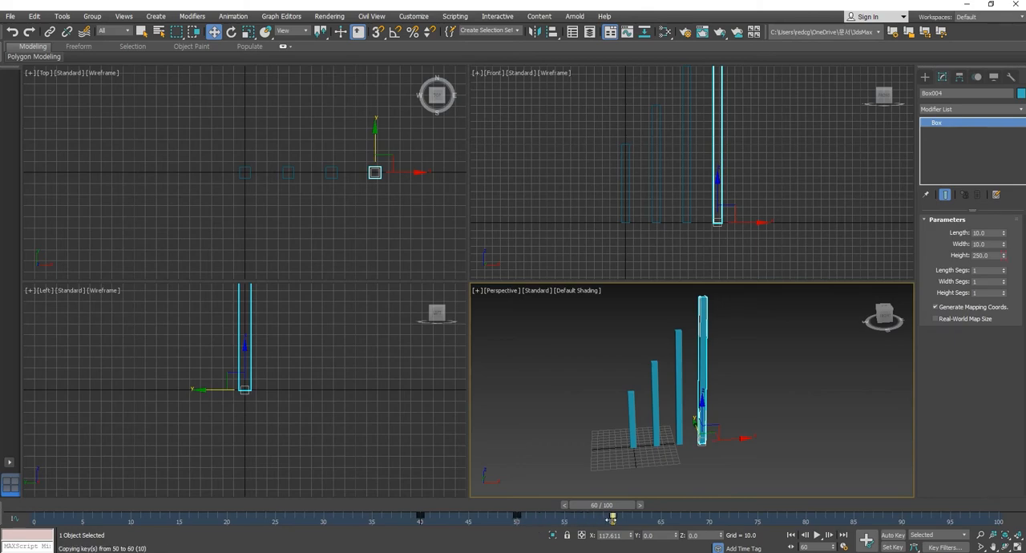
- Copy the tallest box's zero-height key from frame 40 to frame 70 and go to frame 70
{"action": "mouse_move", "coordinate": [613, 511]}
{"action": "left_mouse_down"}
{"action": "mouse_move", "coordinate": [385, 513]}
{"action": "mouse_move", "coordinate": [634, 513]}
{"action": "mouse_move", "coordinate": [624, 513]}
{"action": "left_mouse_up"}
{"action": "key", "text": "w"}
{"action": "left_click_drag", "start_coordinate": [617, 509], "coordinate": [709, 520]}
{"action": "key", "text": "w"}
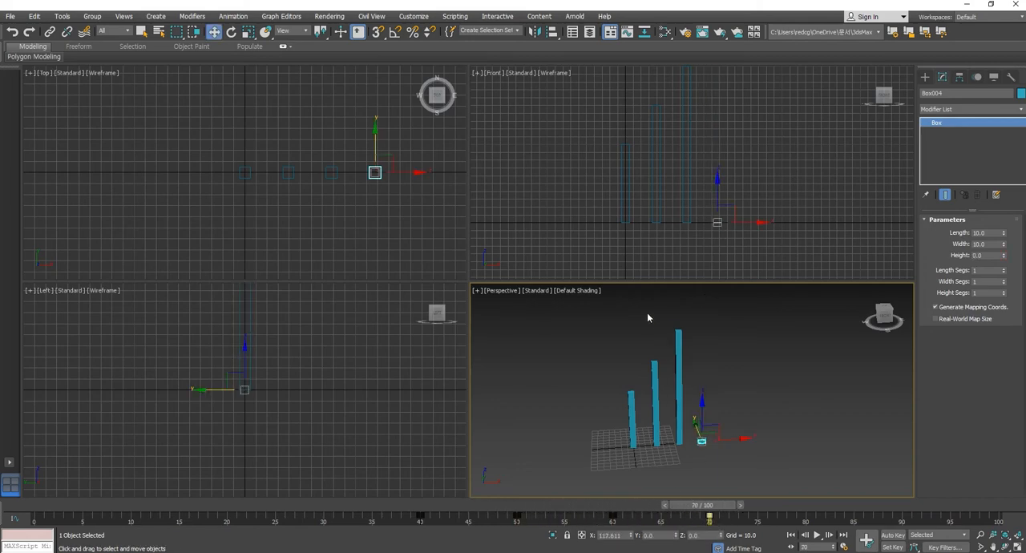
- Copy the third box's full-height key to frame 70 and its zero-height key to frame 80, and go to frame 80
{"action": "left_click_drag", "start_coordinate": [648, 317], "coordinate": [712, 347]}
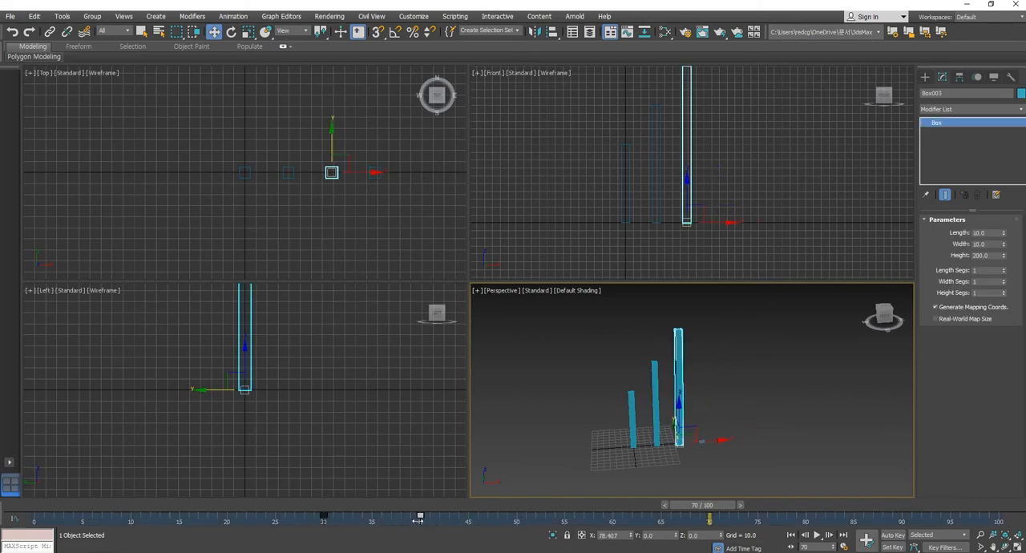
{"action": "left_click_drag", "start_coordinate": [434, 522], "coordinate": [709, 522], "text": "shift"}
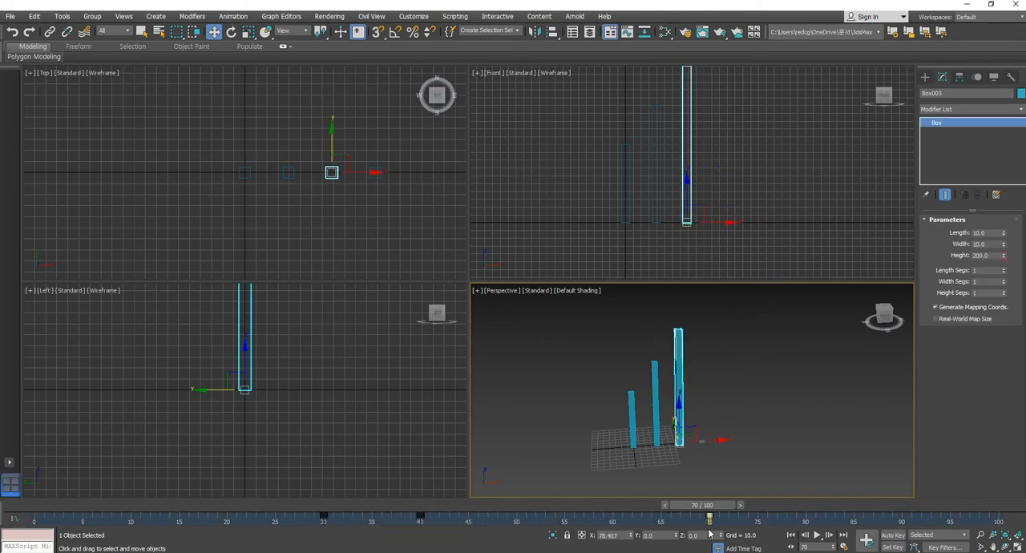
{"action": "left_click", "coordinate": [324, 517]}
{"action": "left_click_drag", "start_coordinate": [324, 520], "coordinate": [807, 522], "text": "shift"}
{"action": "left_click_drag", "start_coordinate": [714, 509], "coordinate": [802, 508]}
{"action": "key", "text": "w"}
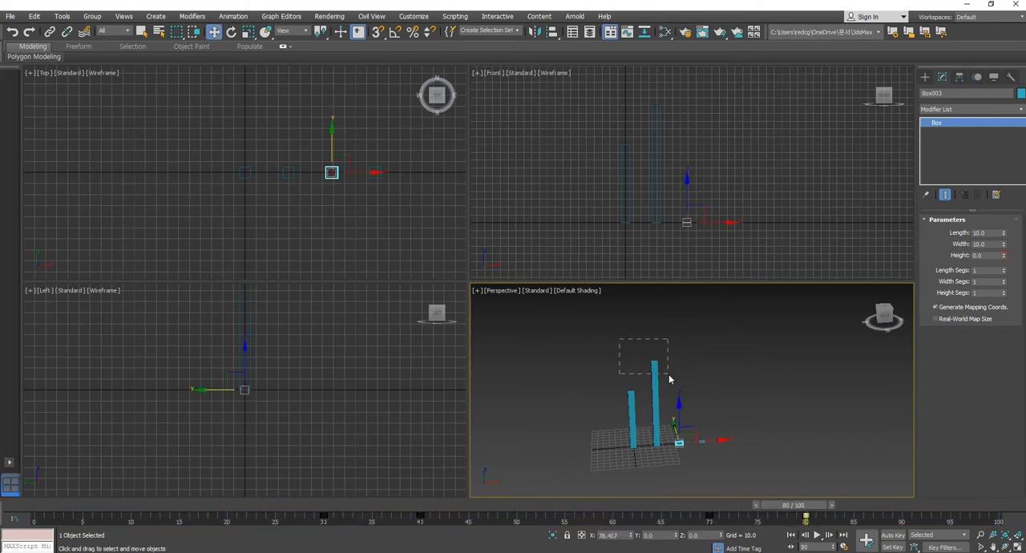
- Copy the second box's full-height key to frame 80 and its zero-height key to frame 90, and go to frame 90
{"action": "left_click", "coordinate": [656, 381]}
{"action": "mouse_move", "coordinate": [359, 521]}
{"action": "left_mouse_down"}
{"action": "mouse_move", "coordinate": [318, 529]}
{"action": "mouse_move", "coordinate": [805, 525]}
{"action": "left_mouse_up"}
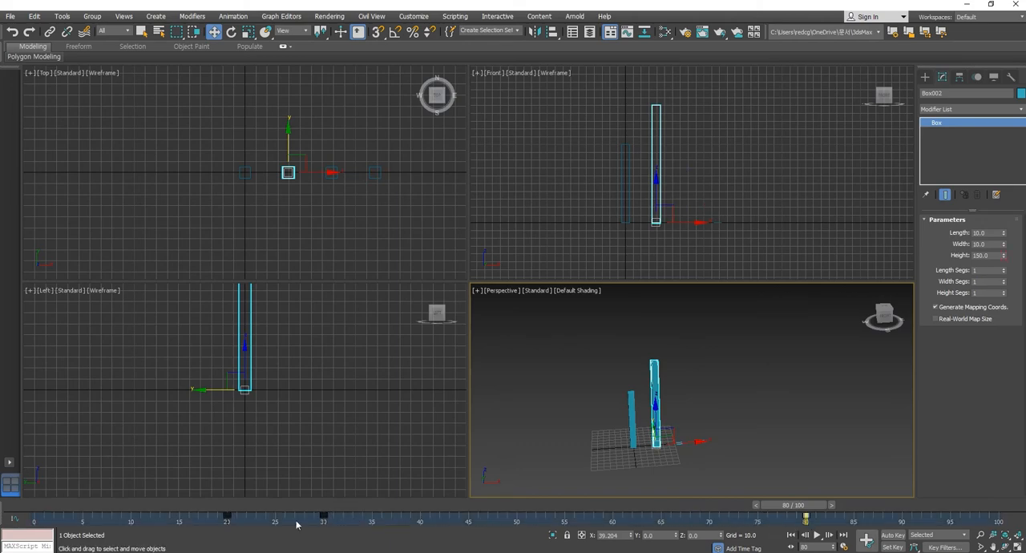
{"action": "left_click_drag", "start_coordinate": [275, 519], "coordinate": [902, 522]}
{"action": "left_click_drag", "start_coordinate": [814, 506], "coordinate": [884, 507]}
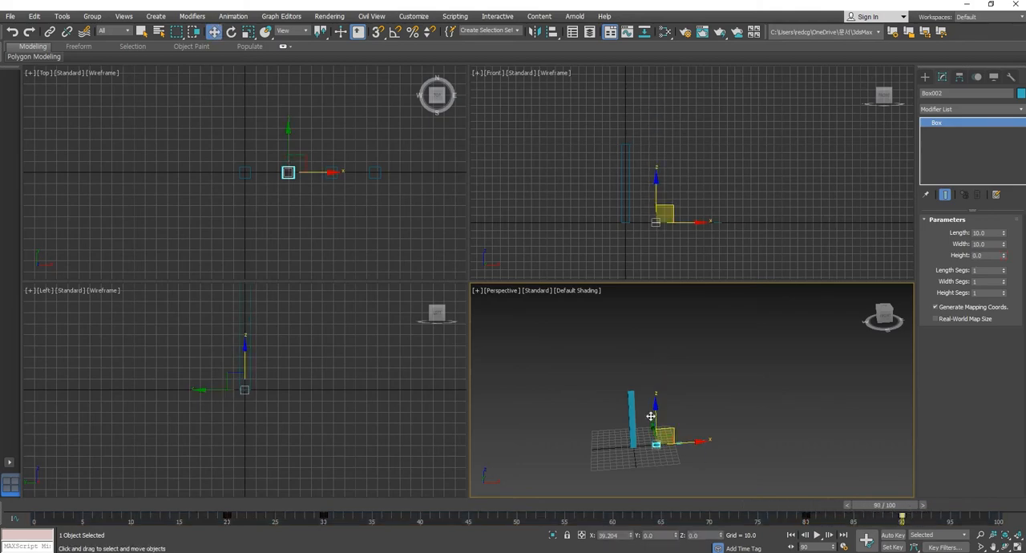
- Copy the first box's full-height key to frame 90 and its zero-height key to frame 100, and return to frame 0
{"action": "left_click", "coordinate": [637, 399]}
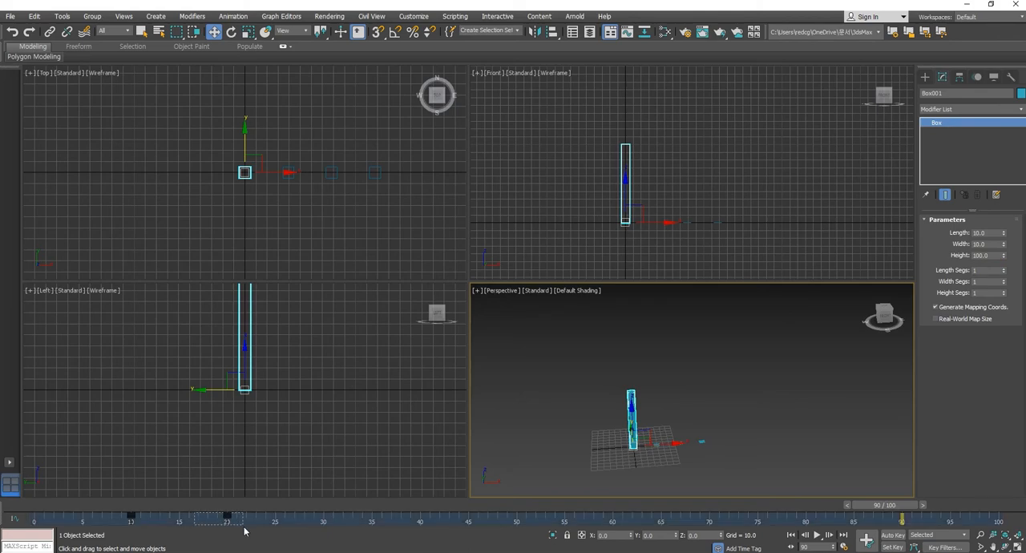
{"action": "left_click_drag", "start_coordinate": [228, 520], "coordinate": [901, 537], "text": "shift"}
{"action": "left_click_drag", "start_coordinate": [130, 519], "coordinate": [999, 523], "text": "shift"}
{"action": "left_click_drag", "start_coordinate": [896, 506], "coordinate": [2, 516]}
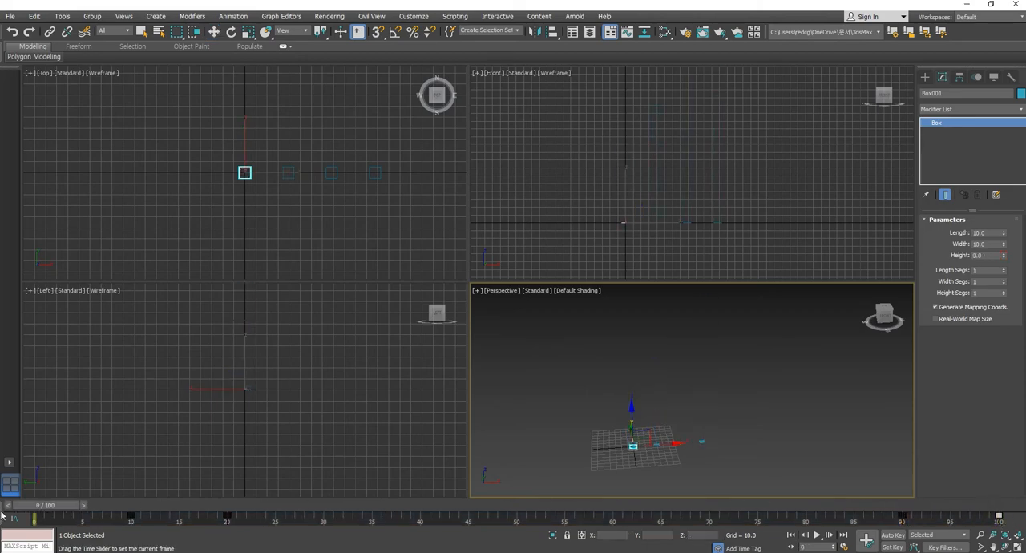
- Deselect the box, play the full grow-and-shrink animation, and scrub through to frame 100
{"action": "left_click", "coordinate": [815, 415]}
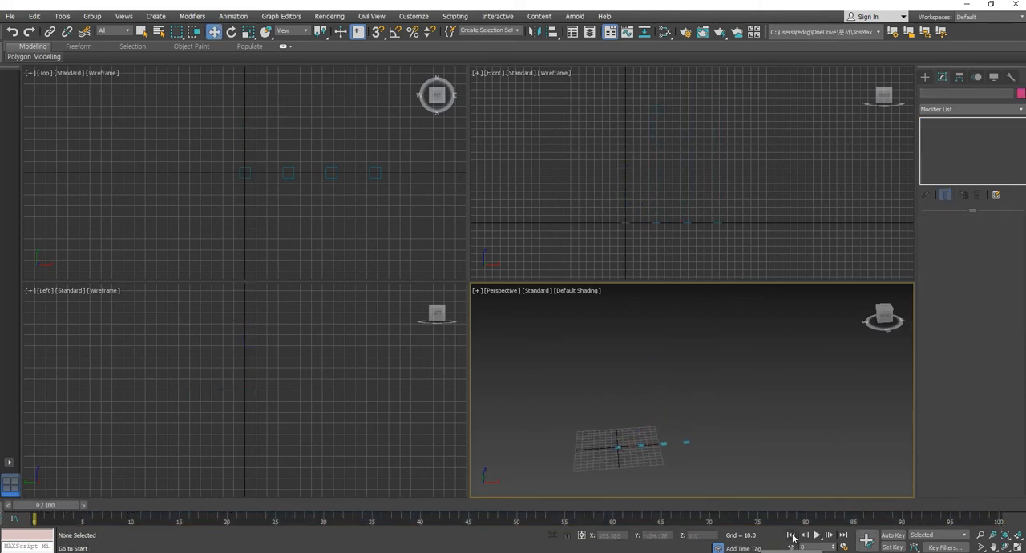
{"action": "left_click", "coordinate": [817, 536]}
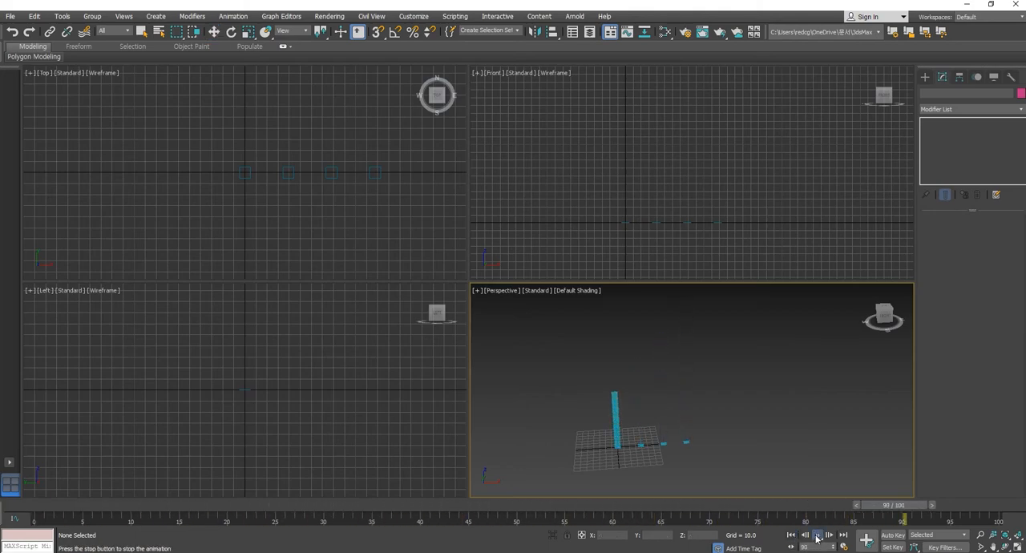
{"action": "left_click", "coordinate": [818, 538]}
{"action": "left_click", "coordinate": [714, 507]}
{"action": "left_click_drag", "start_coordinate": [714, 505], "coordinate": [1004, 507]}
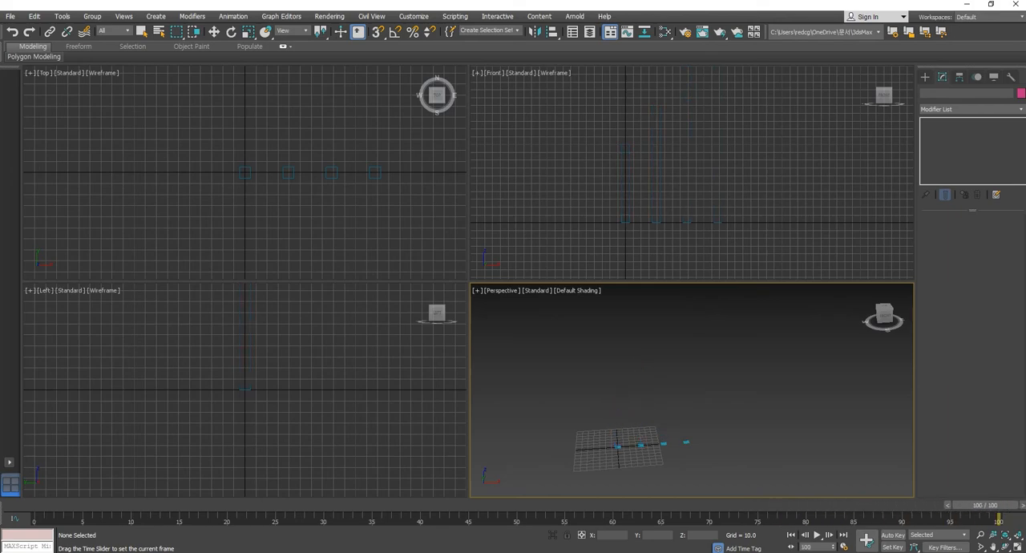
{"action": "key", "text": "w"}
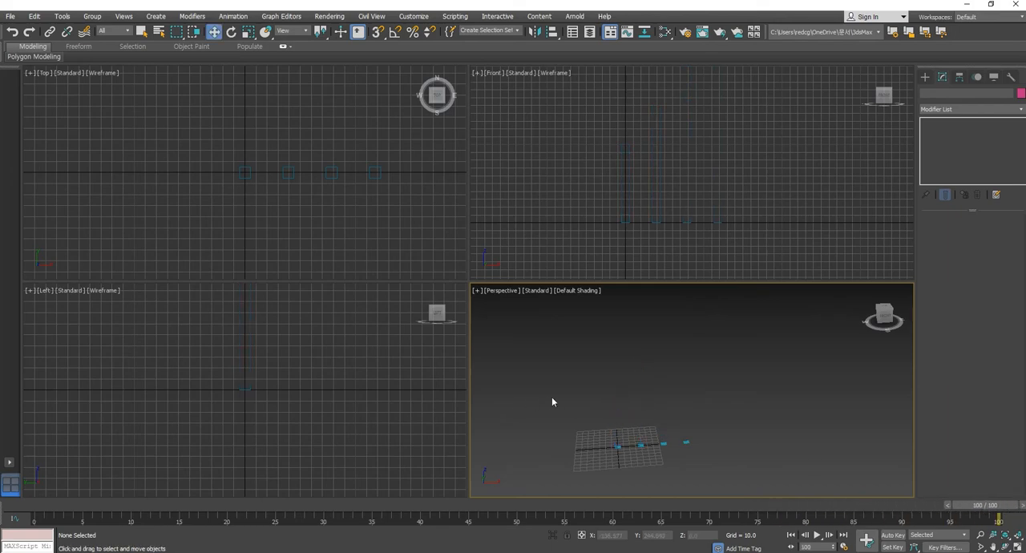
- Select all four boxes and extend the animation's end time to frame 120
{"action": "left_click_drag", "start_coordinate": [552, 396], "coordinate": [757, 483]}
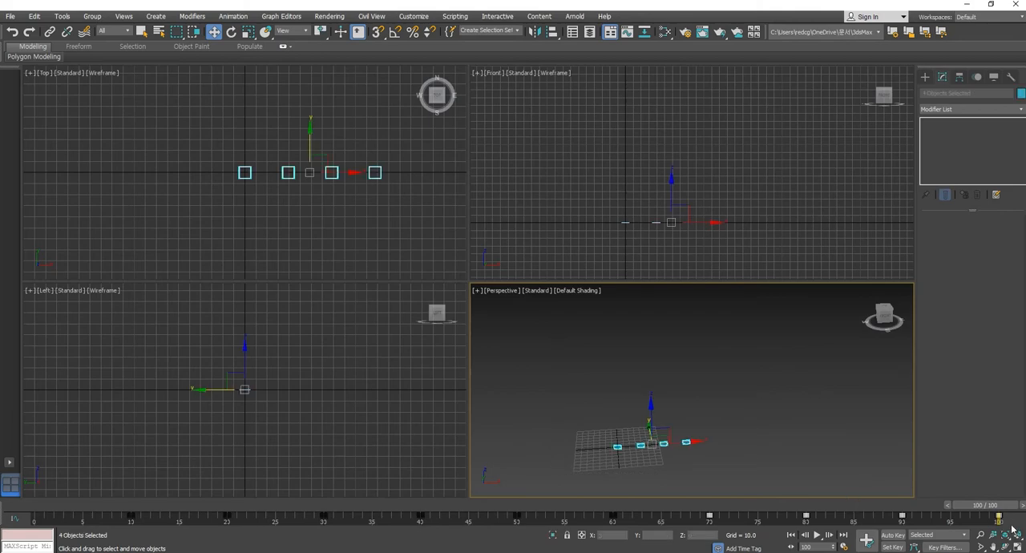
{"action": "left_click", "coordinate": [843, 548]}
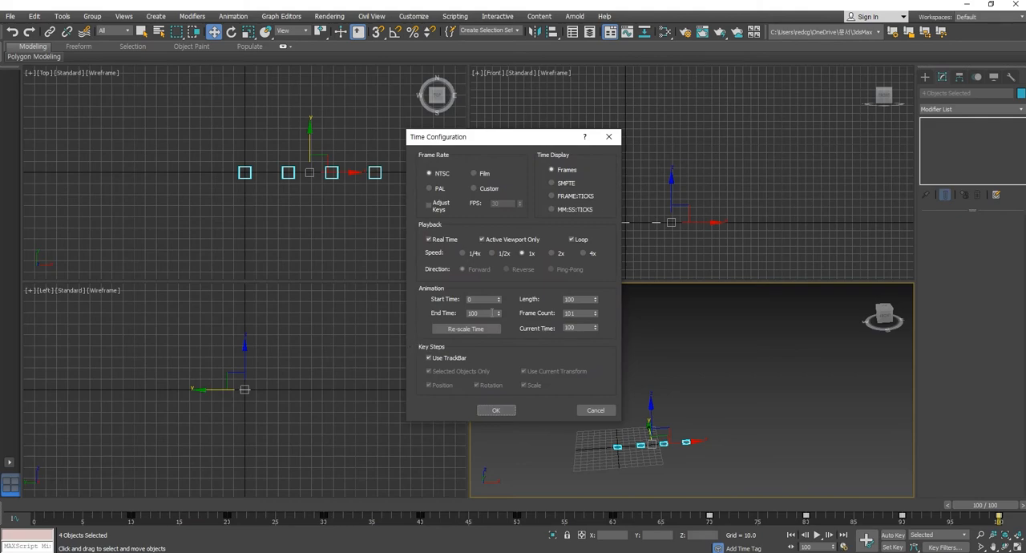
{"action": "double_click", "coordinate": [492, 312]}
{"action": "left_click", "coordinate": [492, 411]}
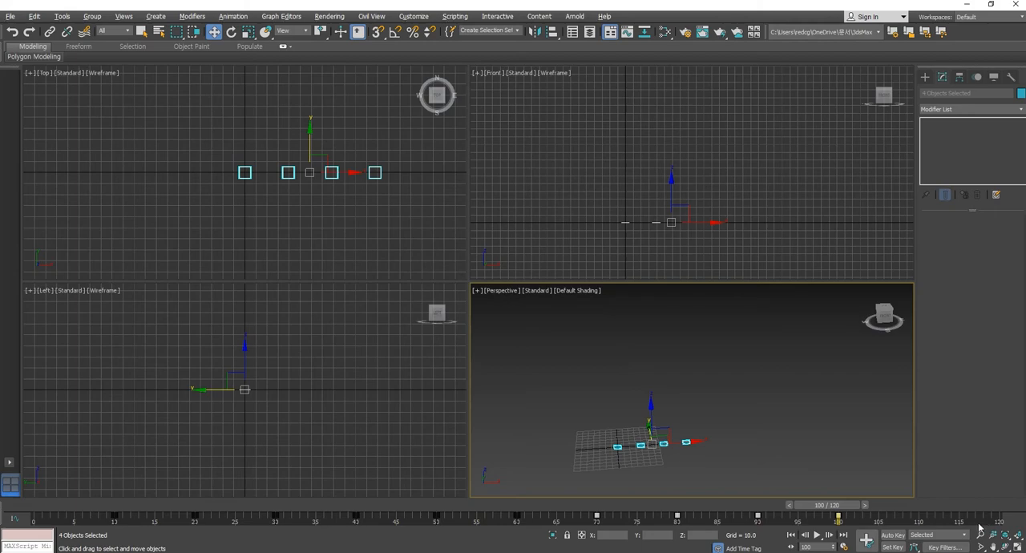
{"action": "right_click_drag", "start_coordinate": [978, 521], "coordinate": [1012, 527], "text": "ctrl+alt"}
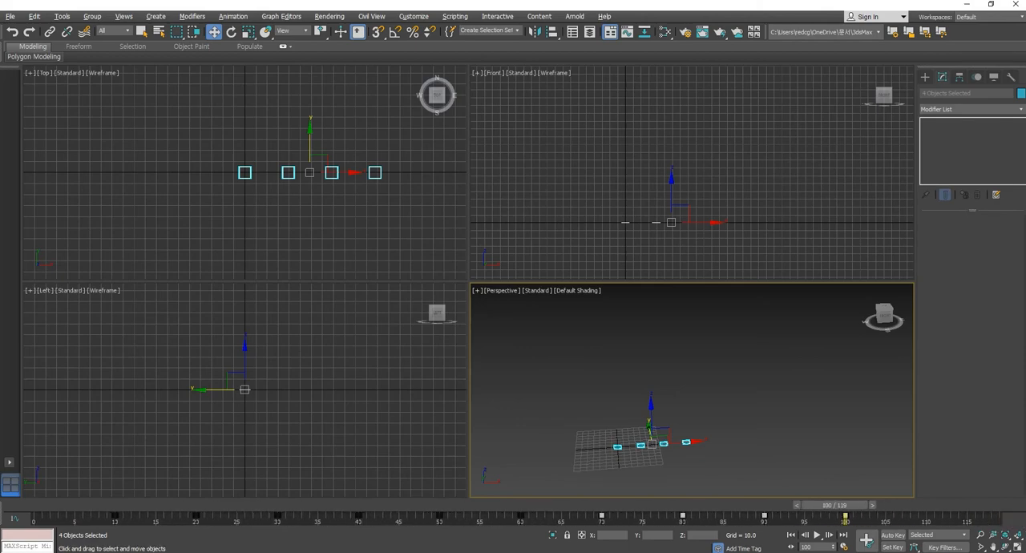
{"action": "right_click_drag", "start_coordinate": [938, 523], "coordinate": [917, 520], "text": "ctrl+alt"}
- Return the timeline to frame 0 and deselect the four boxes
{"action": "left_click_drag", "start_coordinate": [842, 507], "coordinate": [166, 507]}
{"action": "left_click_drag", "start_coordinate": [237, 514], "coordinate": [42, 518]}
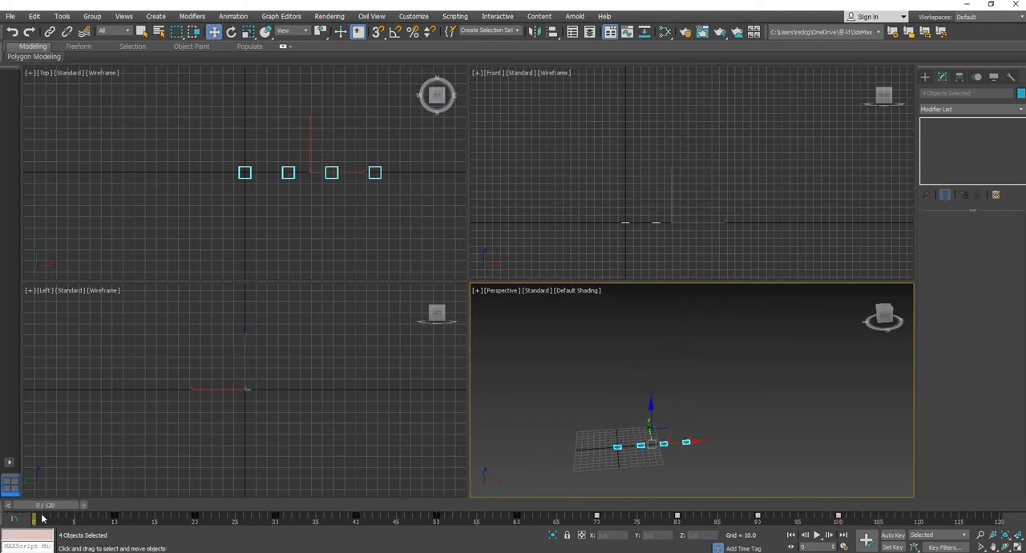
{"action": "middle_click_drag", "start_coordinate": [753, 398], "coordinate": [805, 369]}
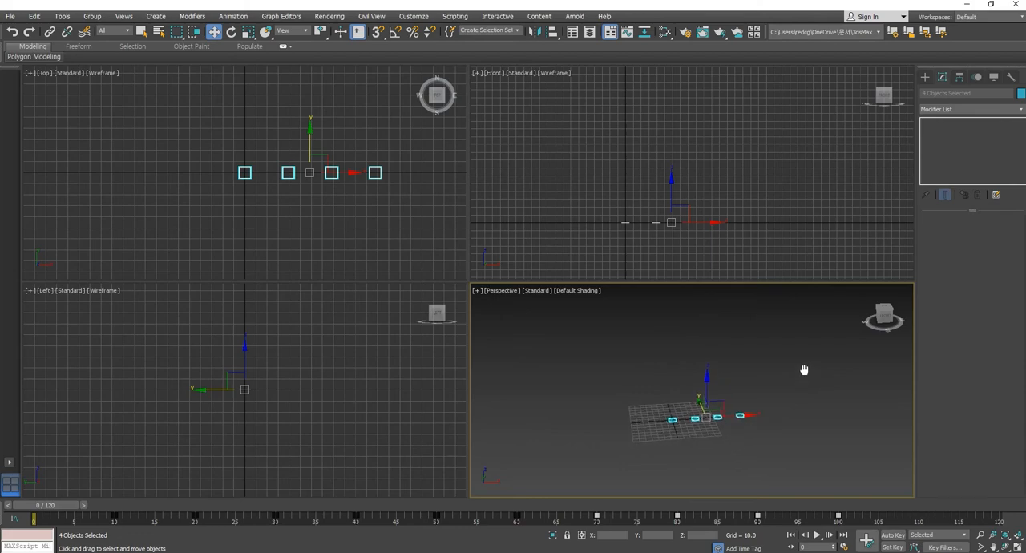
{"action": "left_click", "coordinate": [767, 440]}
{"action": "middle_click_drag", "start_coordinate": [762, 415], "coordinate": [756, 405]}
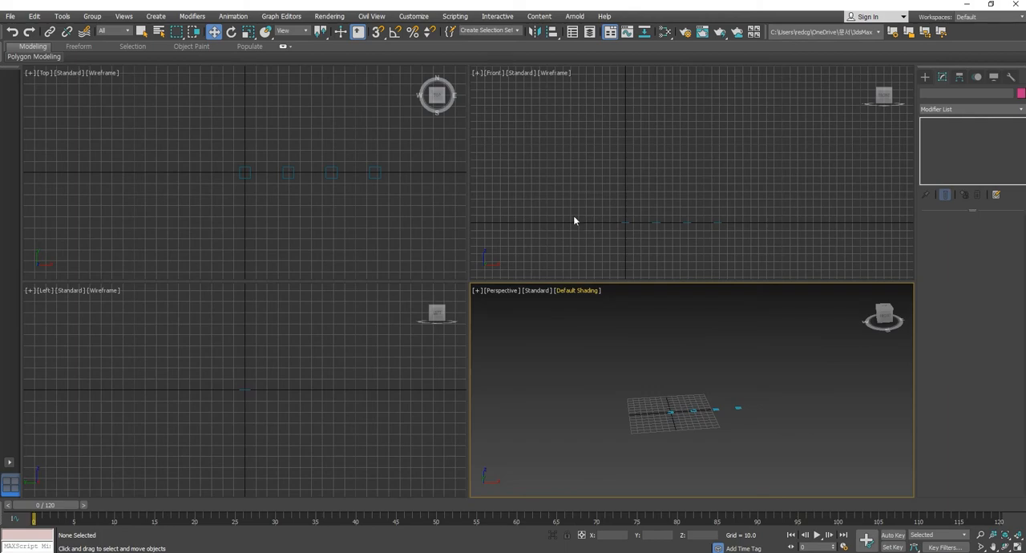
{"action": "left_click", "coordinate": [924, 77]}
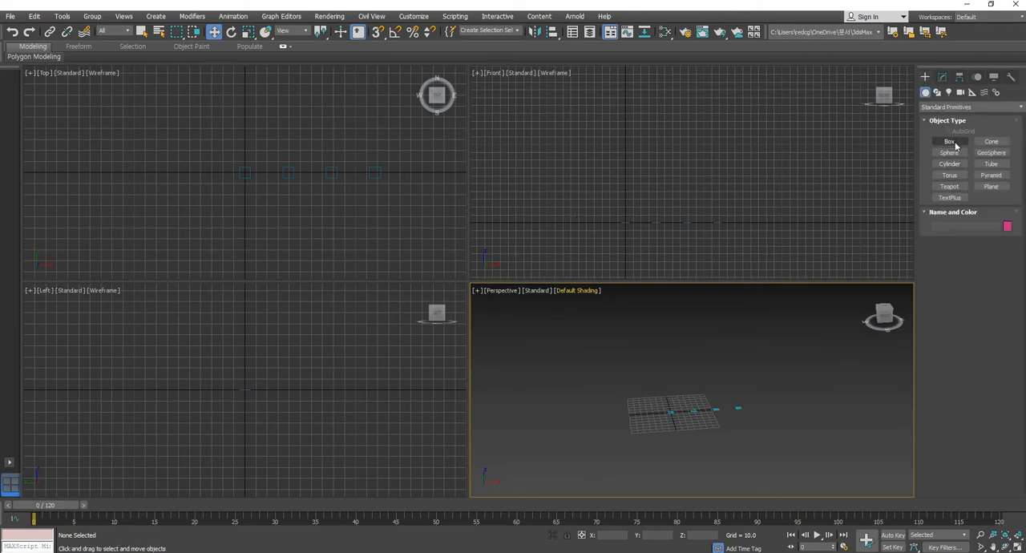
{"action": "left_click", "coordinate": [950, 142]}
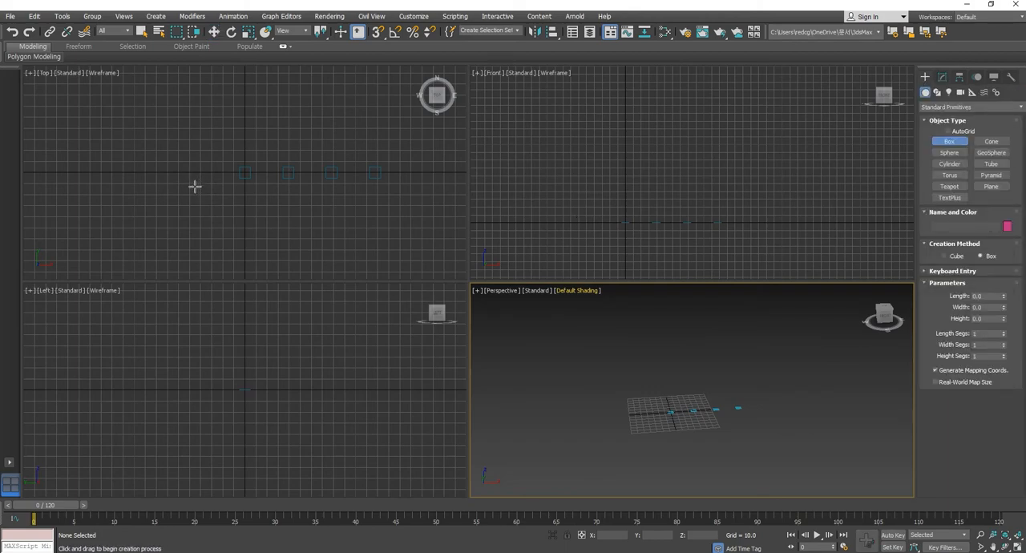
{"action": "left_click", "coordinate": [213, 31]}
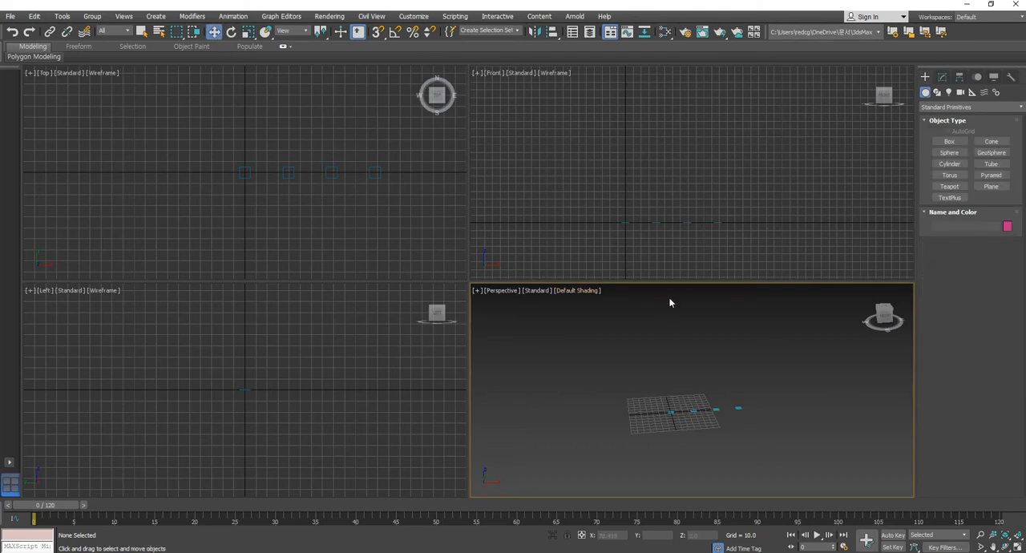
- Copy the first box in the Front viewport, placing the copy below and left of the row at about X -76, Z -33
{"action": "left_click_drag", "start_coordinate": [702, 184], "coordinate": [760, 267]}
{"action": "left_click", "coordinate": [392, 233]}
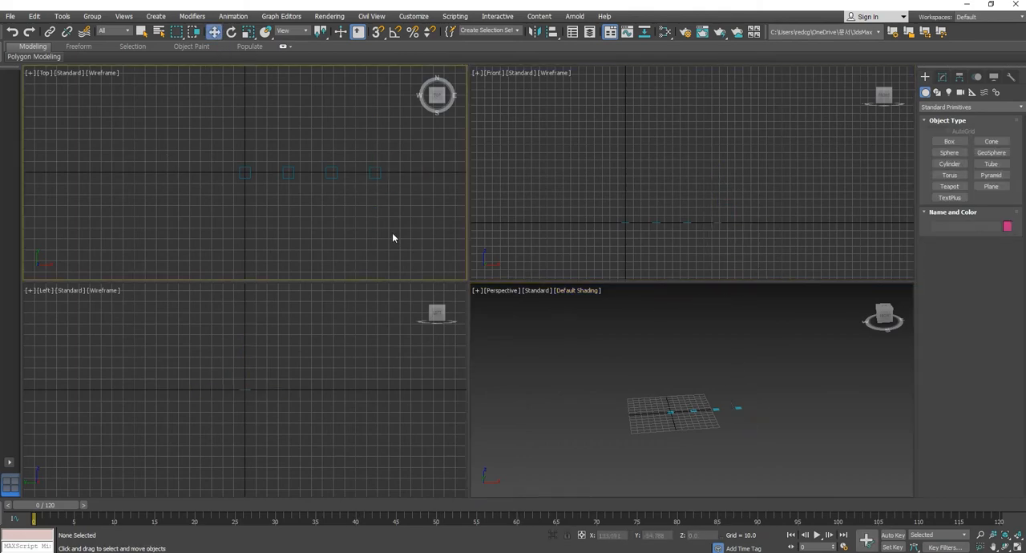
{"action": "left_click_drag", "start_coordinate": [355, 140], "coordinate": [403, 210]}
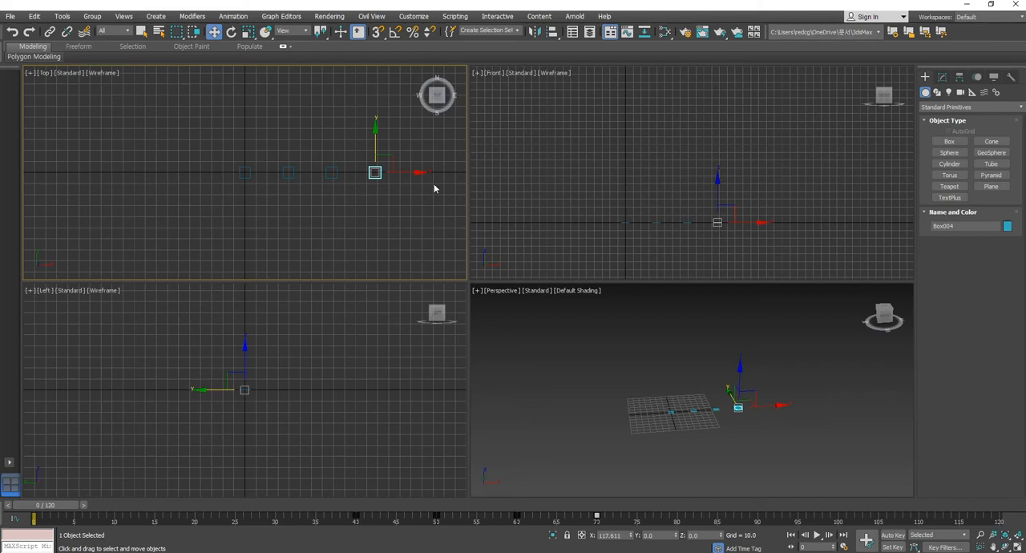
{"action": "left_click_drag", "start_coordinate": [264, 229], "coordinate": [265, 231]}
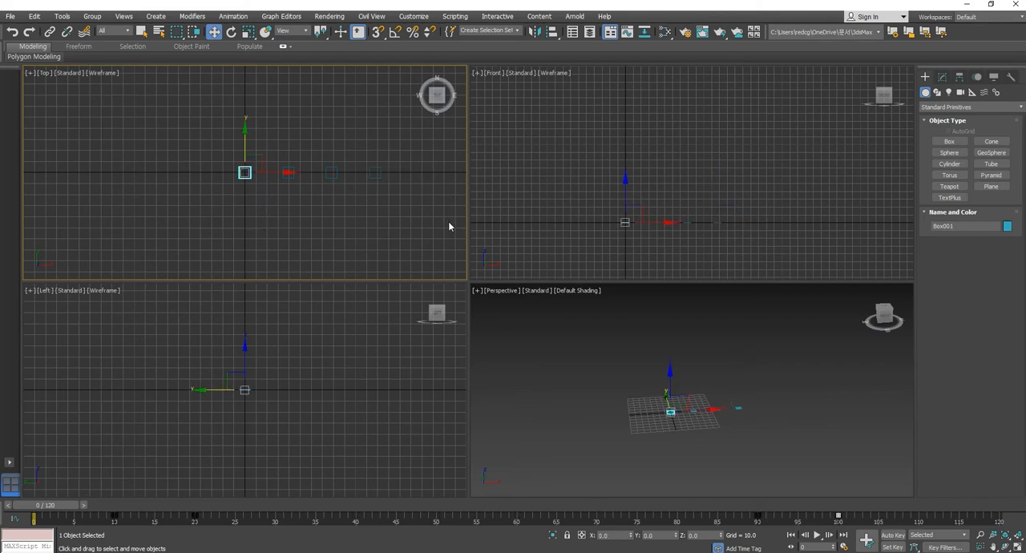
{"action": "middle_click_drag", "start_coordinate": [675, 242], "coordinate": [696, 241]}
{"action": "left_click_drag", "start_coordinate": [656, 207], "coordinate": [603, 233], "text": "shift"}
{"action": "left_click", "coordinate": [516, 329]}
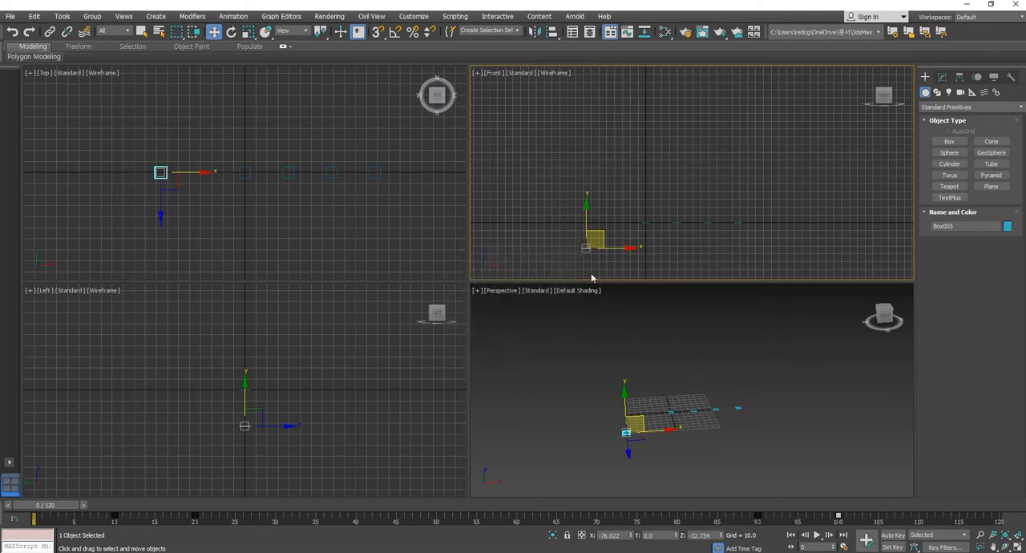
- Shift the copied box's growth keys to frames 0 and 10, and move the box onto the row's baseline at about X -55, Z 1
{"action": "left_click_drag", "start_coordinate": [60, 511], "coordinate": [331, 511]}
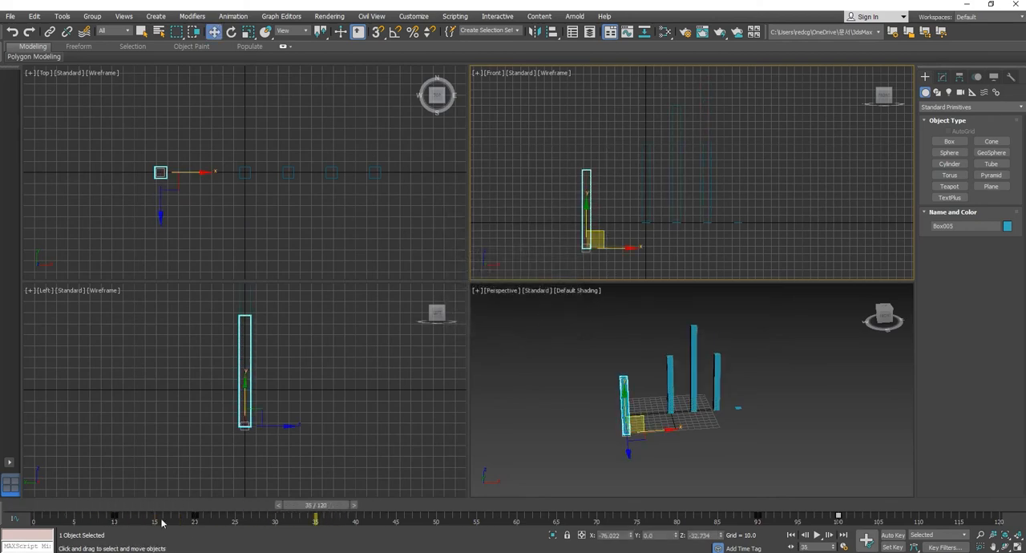
{"action": "left_click_drag", "start_coordinate": [60, 526], "coordinate": [117, 523]}
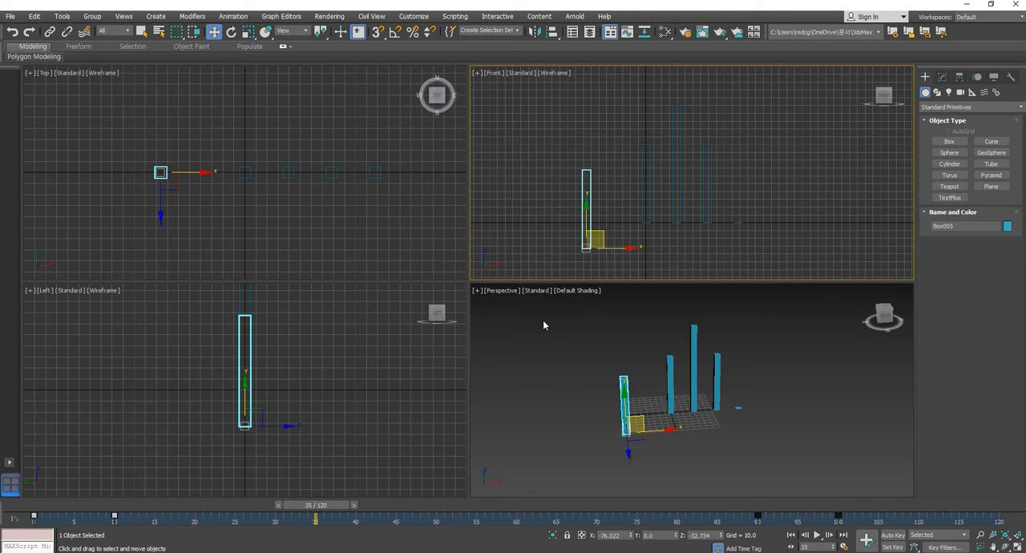
{"action": "left_click_drag", "start_coordinate": [604, 240], "coordinate": [620, 211]}
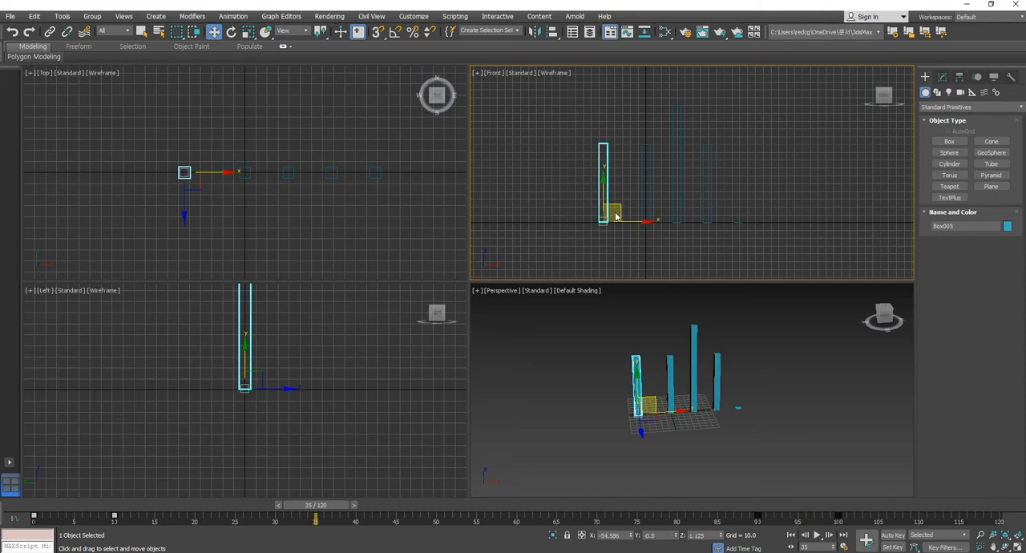
- At frame 10, turn on Auto Key and set the copied box's height to 300
{"action": "left_click_drag", "start_coordinate": [325, 507], "coordinate": [138, 502]}
{"action": "key", "text": "w"}
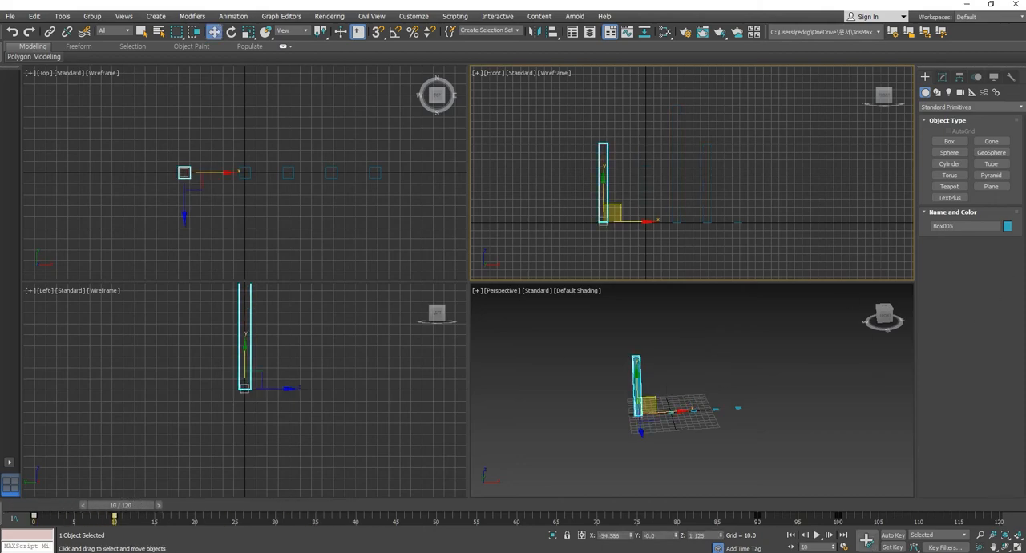
{"action": "left_click", "coordinate": [893, 535]}
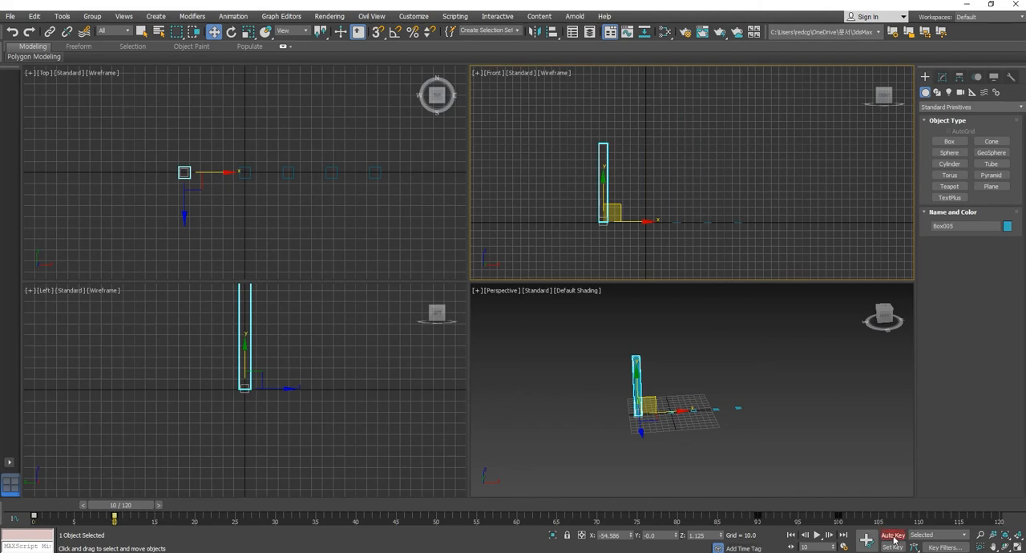
{"action": "left_click", "coordinate": [943, 77]}
{"action": "double_click", "coordinate": [994, 255]}
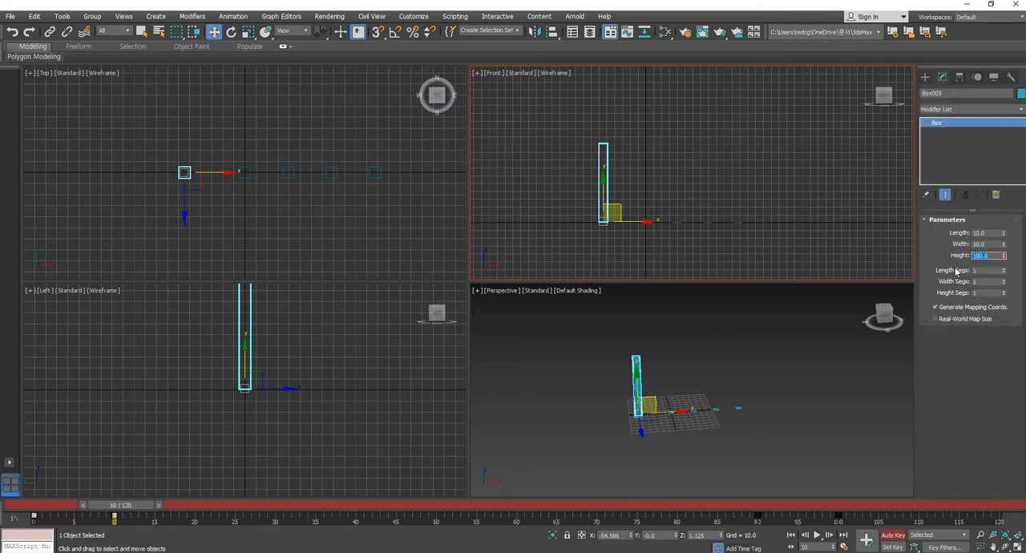
{"action": "type", "text": "300"}
{"action": "key", "text": "Return"}
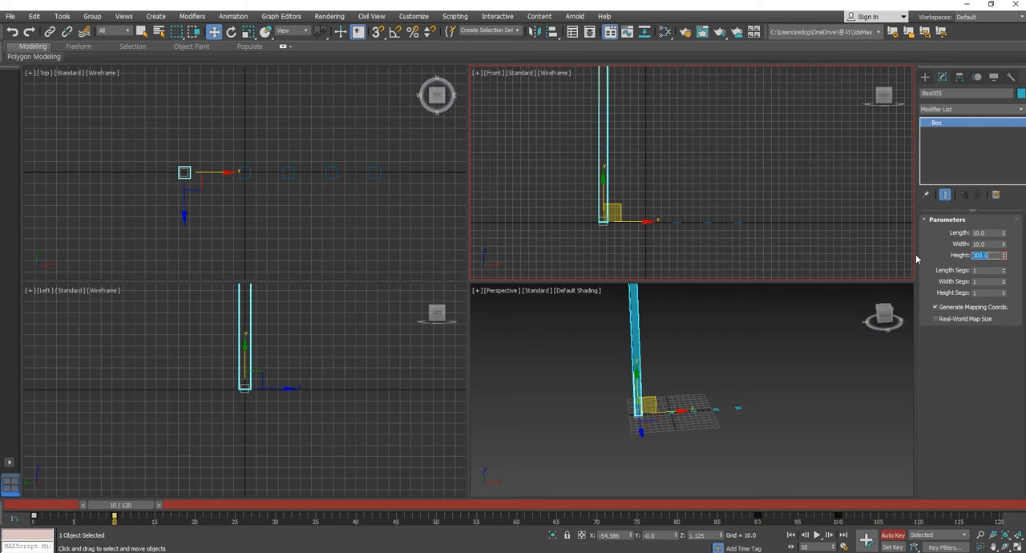
- Delete the tall box's shrinking keys at frames 90 and 100, scrub to frame 53, and turn off Auto Key
{"action": "middle_click_drag", "start_coordinate": [633, 188], "coordinate": [621, 226]}
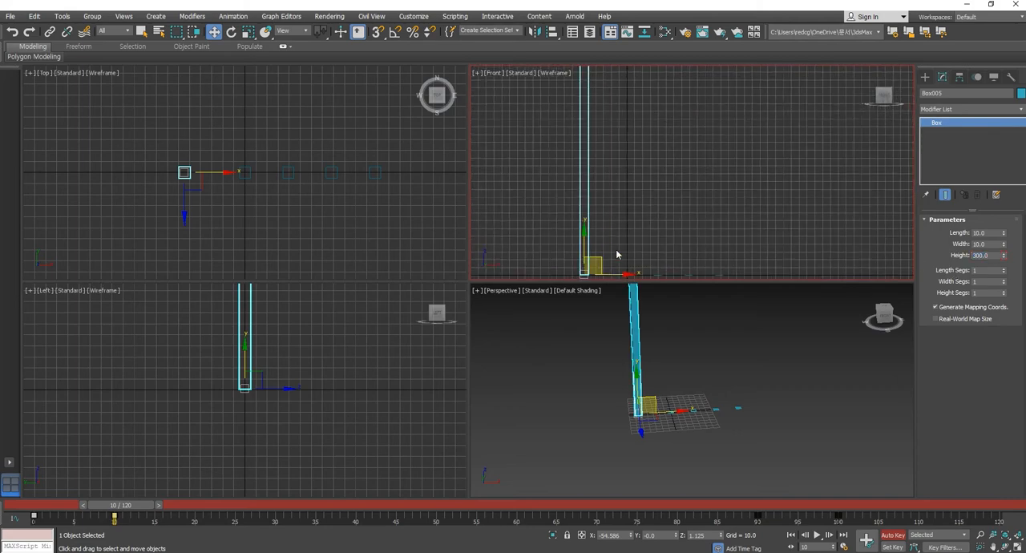
{"action": "scroll", "coordinate": [616, 249], "scroll_direction": "down", "scroll_amount": 3}
{"action": "middle_click_drag", "start_coordinate": [543, 400], "coordinate": [533, 443]}
{"action": "scroll", "coordinate": [533, 444], "scroll_direction": "up", "scroll_amount": 2}
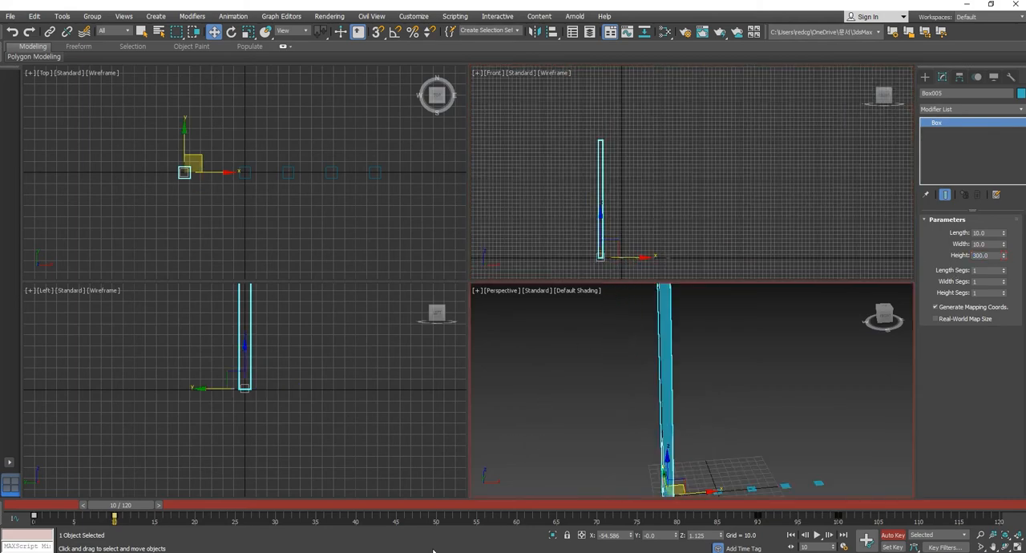
{"action": "scroll", "coordinate": [578, 446], "scroll_direction": "down", "scroll_amount": 2}
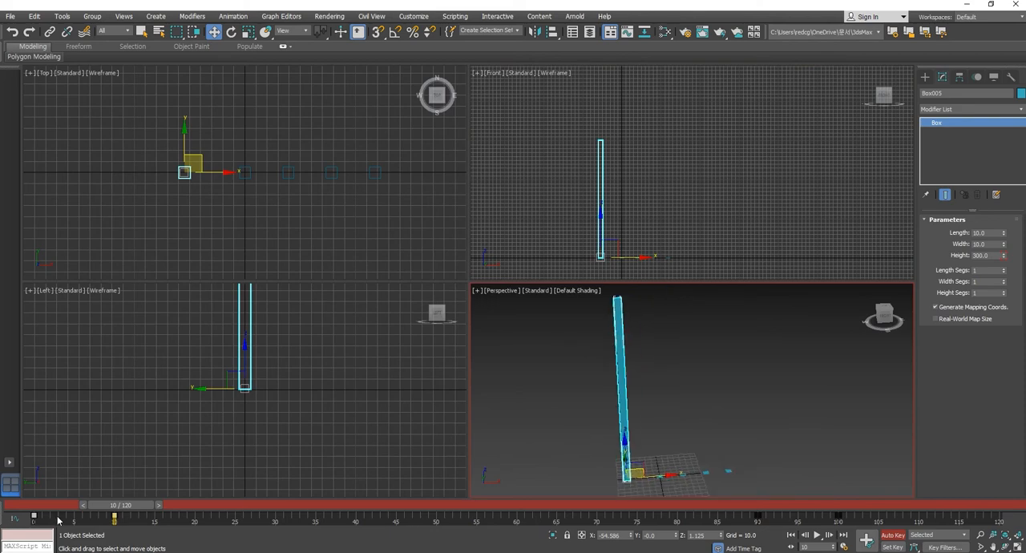
{"action": "mouse_move", "coordinate": [143, 513]}
{"action": "left_mouse_down"}
{"action": "mouse_move", "coordinate": [64, 513]}
{"action": "mouse_move", "coordinate": [405, 510]}
{"action": "mouse_move", "coordinate": [146, 507]}
{"action": "left_mouse_up"}
{"action": "key", "text": "w"}
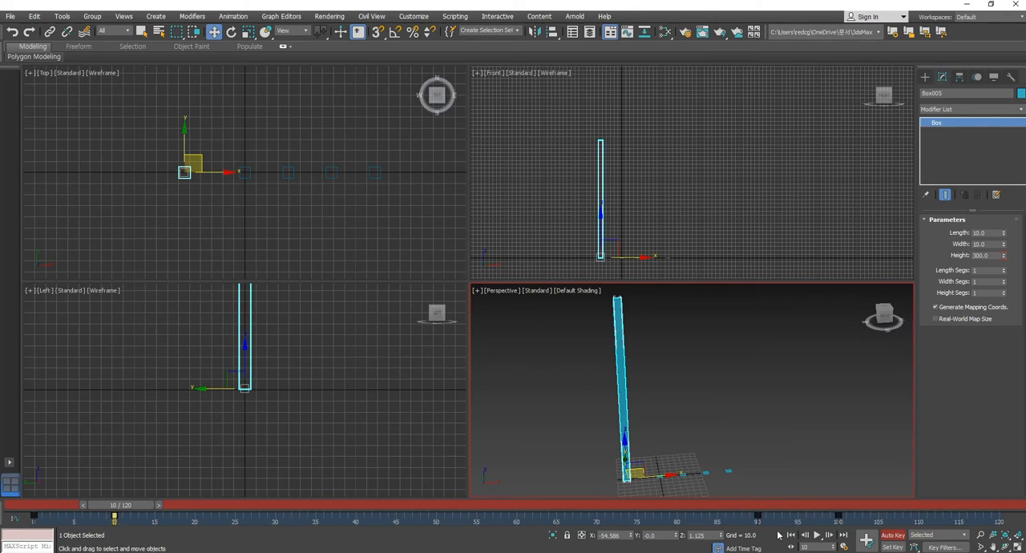
{"action": "left_click_drag", "start_coordinate": [746, 514], "coordinate": [895, 523]}
{"action": "left_click_drag", "start_coordinate": [98, 507], "coordinate": [459, 508]}
{"action": "key", "text": "w"}
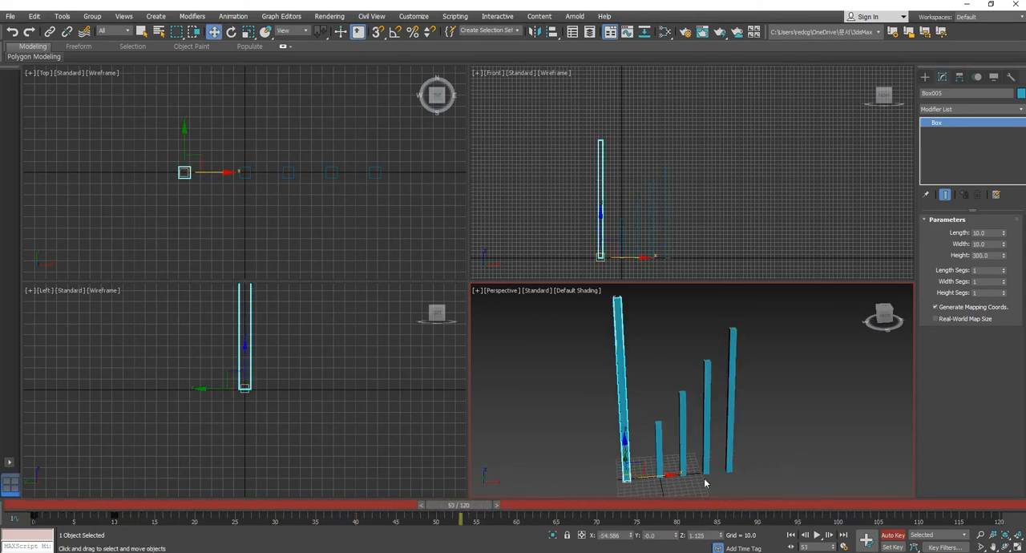
{"action": "left_click", "coordinate": [892, 535]}
- Turn on angle snap and rotate-copy the tall box by 90 degrees in the Front viewport as one horizontal axis bar
{"action": "middle_click_drag", "start_coordinate": [615, 206], "coordinate": [614, 201]}
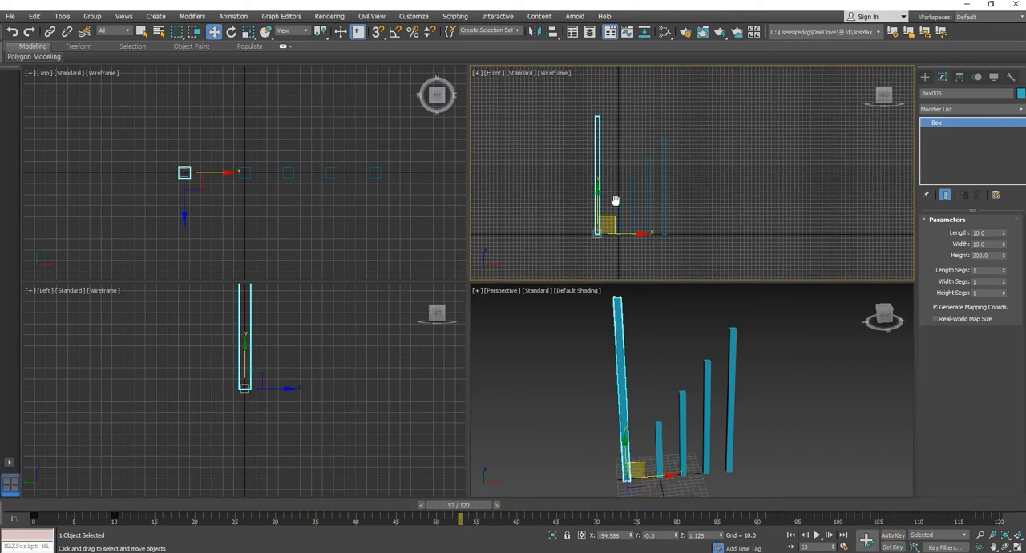
{"action": "left_click", "coordinate": [574, 218]}
{"action": "left_click", "coordinate": [600, 234]}
{"action": "left_click", "coordinate": [231, 32]}
{"action": "left_click_drag", "start_coordinate": [620, 198], "coordinate": [656, 259], "text": "shift"}
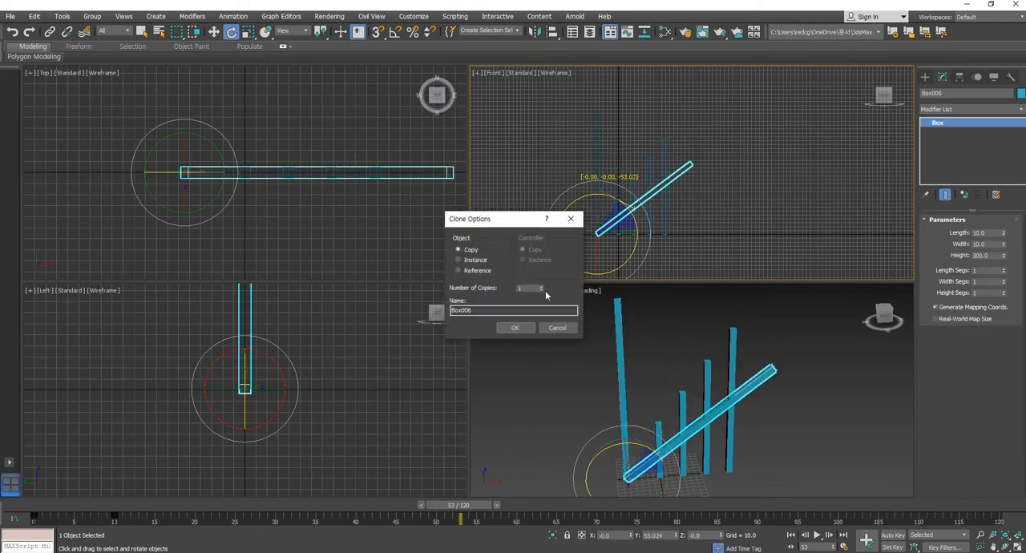
{"action": "left_click", "coordinate": [559, 327]}
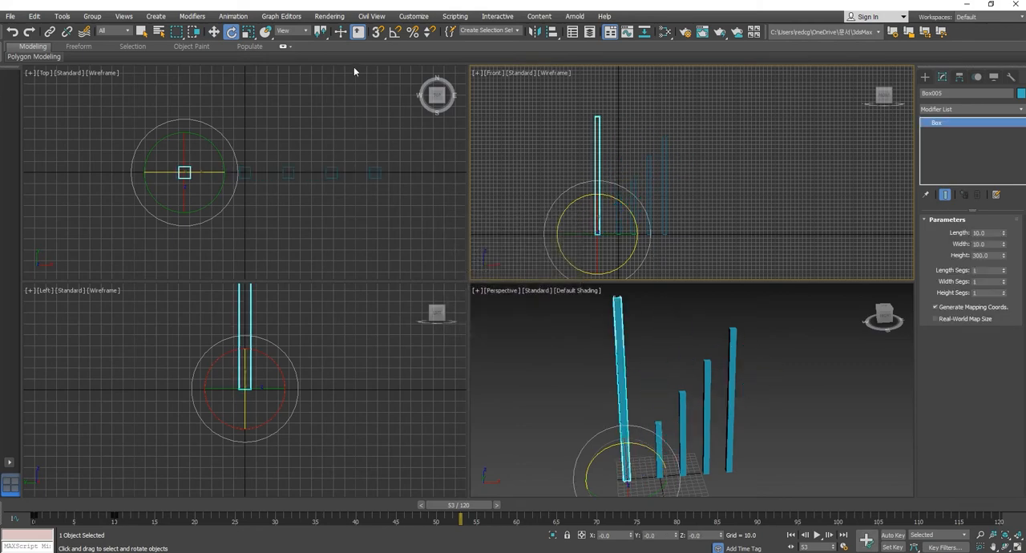
{"action": "left_click", "coordinate": [394, 33]}
{"action": "left_click_drag", "start_coordinate": [618, 200], "coordinate": [647, 244], "text": "shift"}
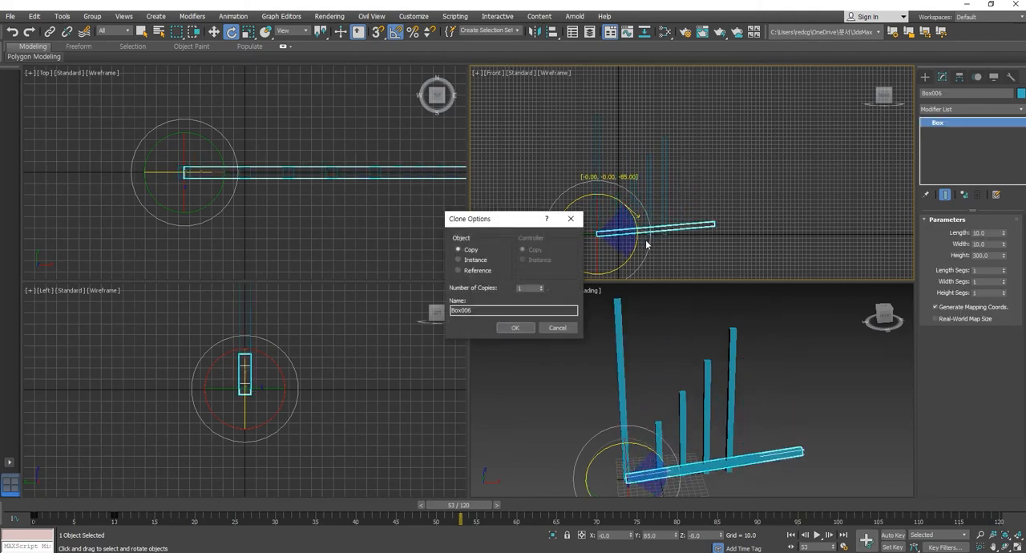
{"action": "left_click", "coordinate": [558, 328]}
{"action": "mouse_move", "coordinate": [612, 197]}
{"action": "left_mouse_down", "text": "shift"}
{"action": "mouse_move", "coordinate": [645, 263]}
{"action": "mouse_move", "coordinate": [648, 254]}
{"action": "left_mouse_up", "text": "shift"}
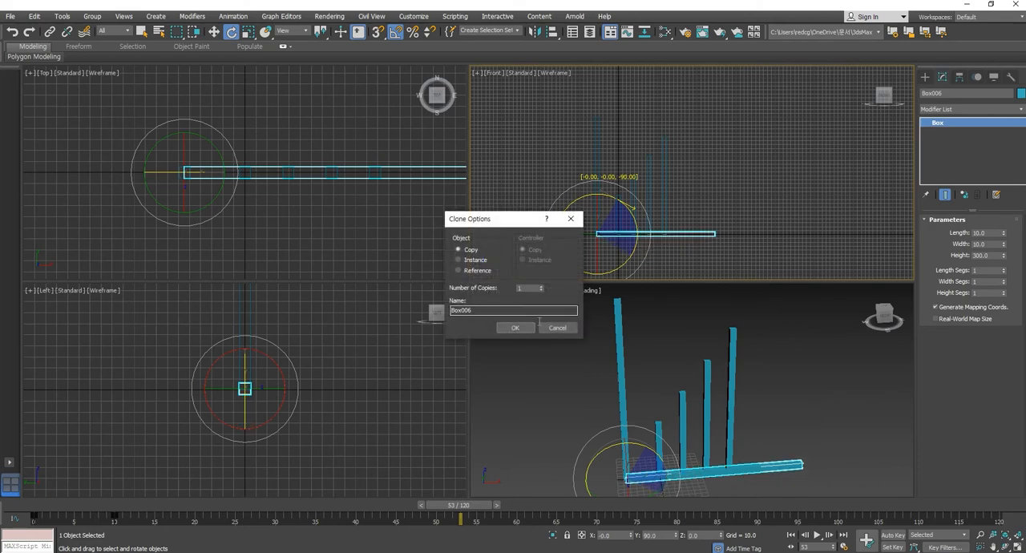
{"action": "left_click", "coordinate": [516, 329]}
- Deselect the axis bar and scrub back and forth through the bar animation, stopping at frame 67
{"action": "left_click", "coordinate": [778, 417]}
{"action": "middle_click_drag", "start_coordinate": [778, 417], "coordinate": [770, 425]}
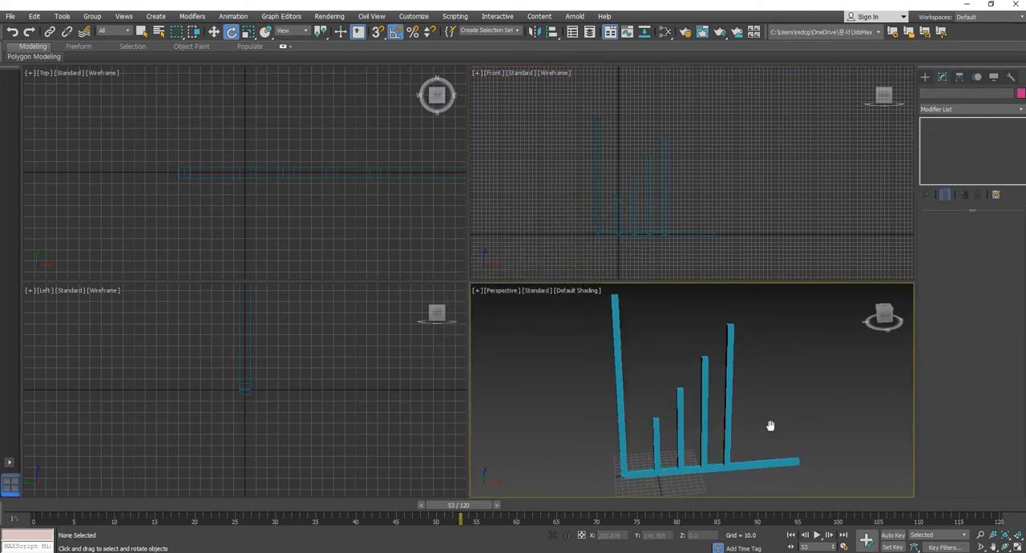
{"action": "left_click_drag", "start_coordinate": [437, 506], "coordinate": [271, 505]}
{"action": "left_click_drag", "start_coordinate": [184, 519], "coordinate": [571, 505]}
{"action": "key", "text": "e"}
- Switch to the Move tool and change the first bar's object color to red
{"action": "left_click", "coordinate": [213, 31]}
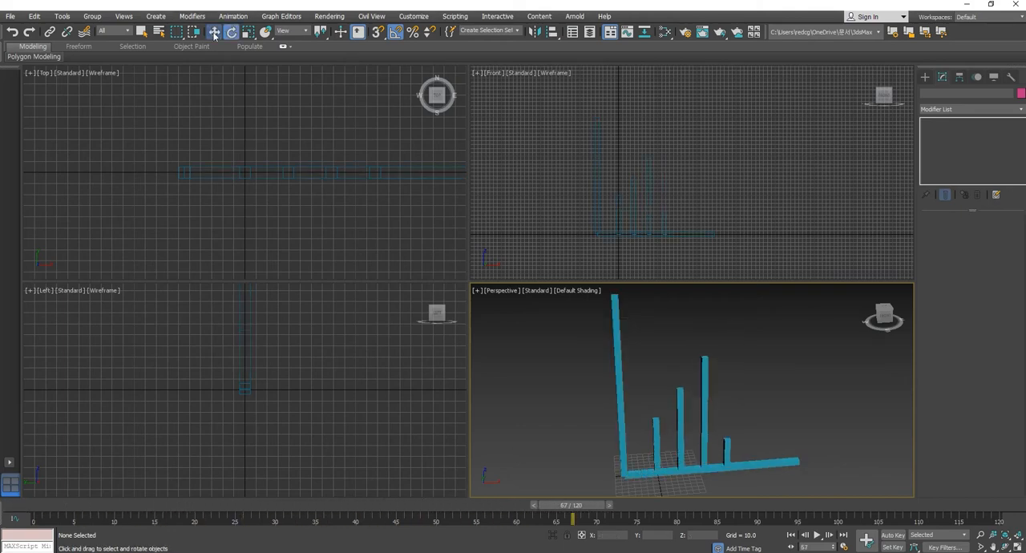
{"action": "left_click", "coordinate": [658, 433]}
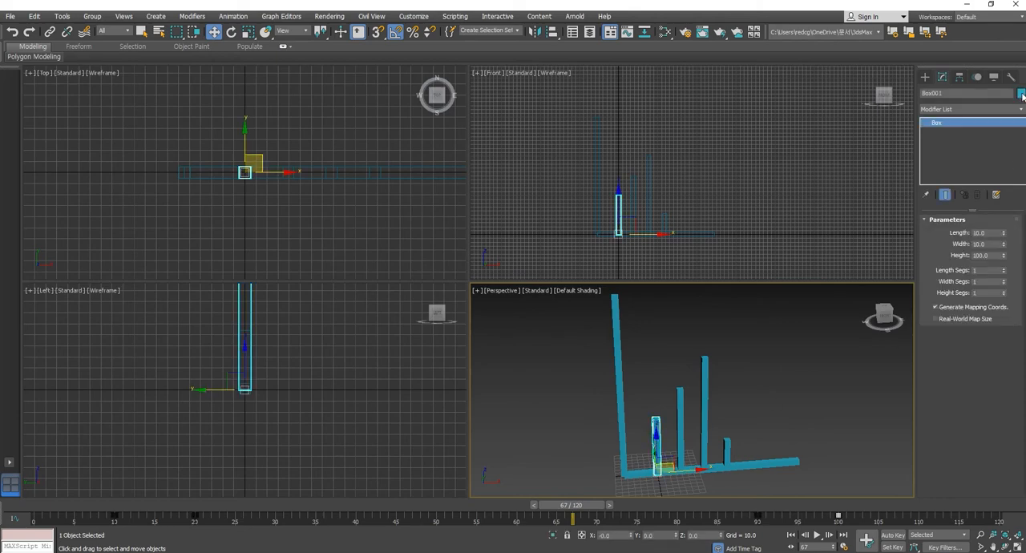
{"action": "left_click", "coordinate": [1022, 94]}
{"action": "left_click", "coordinate": [429, 274]}
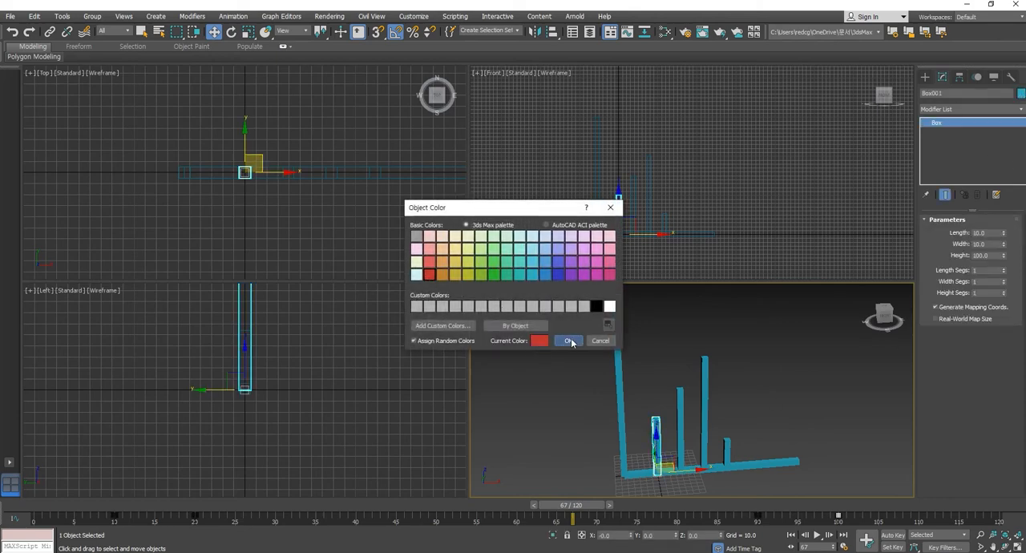
{"action": "left_click", "coordinate": [571, 342]}
- Change the second bar's object color to dark yellow
{"action": "left_click", "coordinate": [679, 390]}
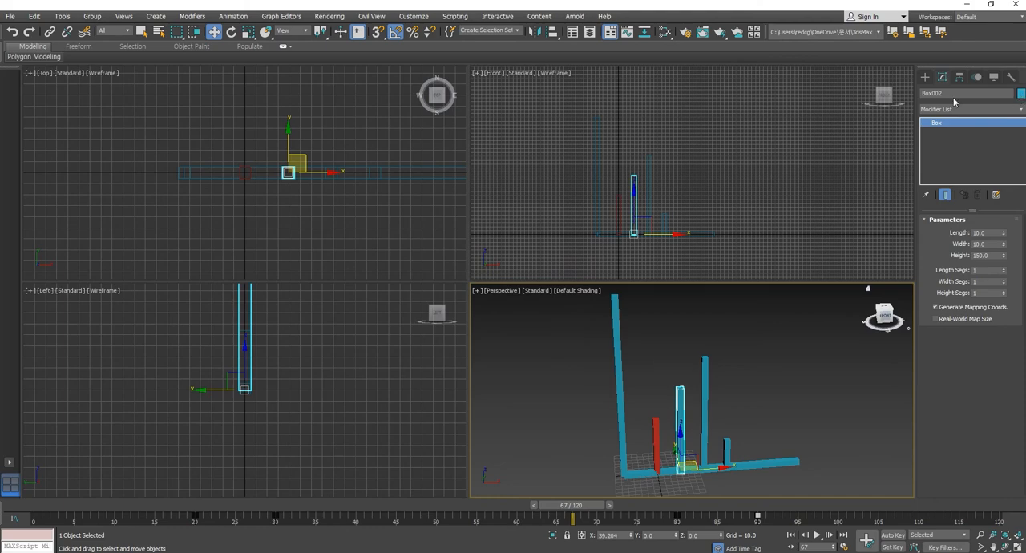
{"action": "left_click", "coordinate": [1022, 94]}
{"action": "left_click", "coordinate": [455, 275]}
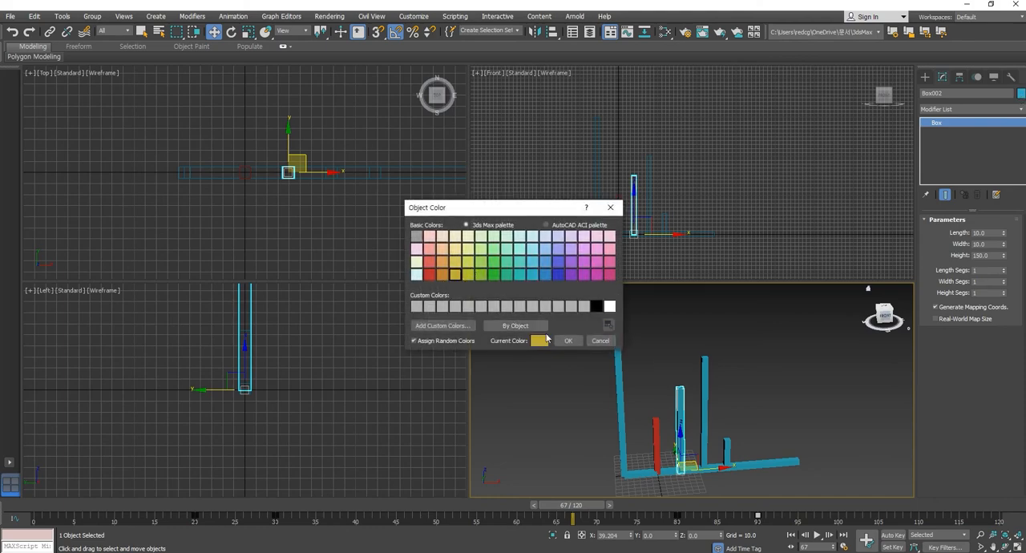
{"action": "left_click", "coordinate": [561, 341]}
- Change the third bar's object color to dark blue
{"action": "left_click", "coordinate": [704, 393]}
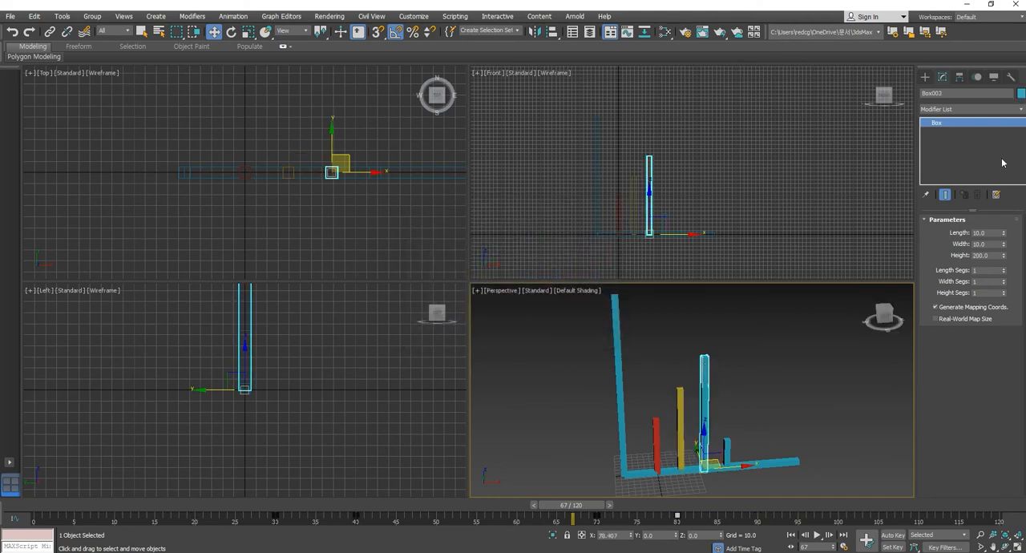
{"action": "left_click", "coordinate": [1022, 93]}
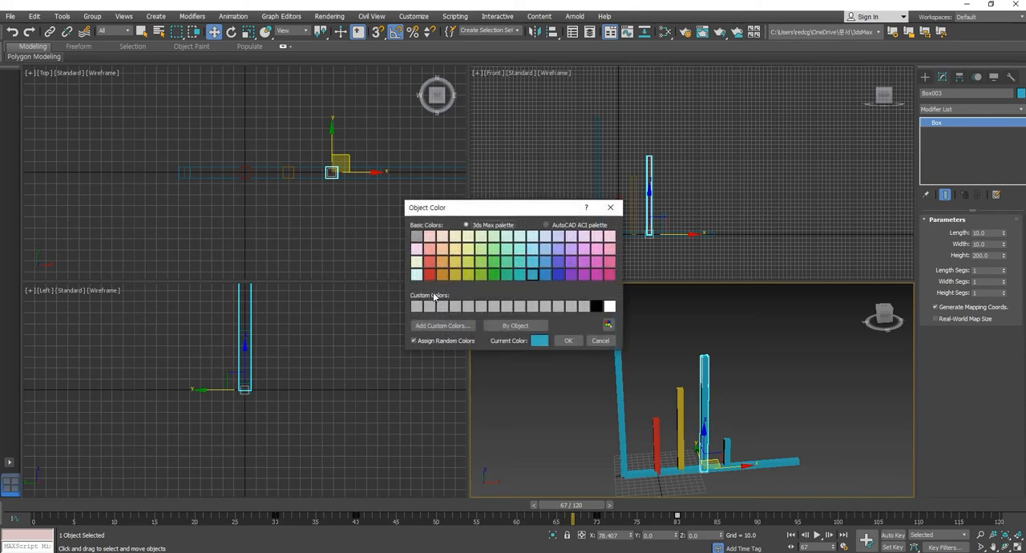
{"action": "left_click", "coordinate": [556, 275]}
{"action": "left_click", "coordinate": [573, 341]}
- Change the fourth bar's object color to pale cyan
{"action": "left_click", "coordinate": [727, 448]}
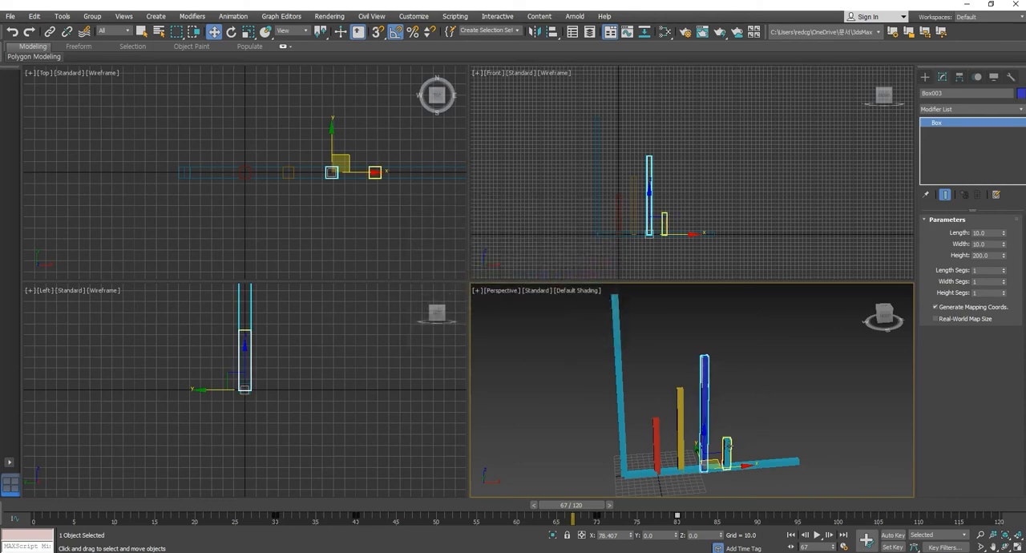
{"action": "left_click", "coordinate": [1022, 94]}
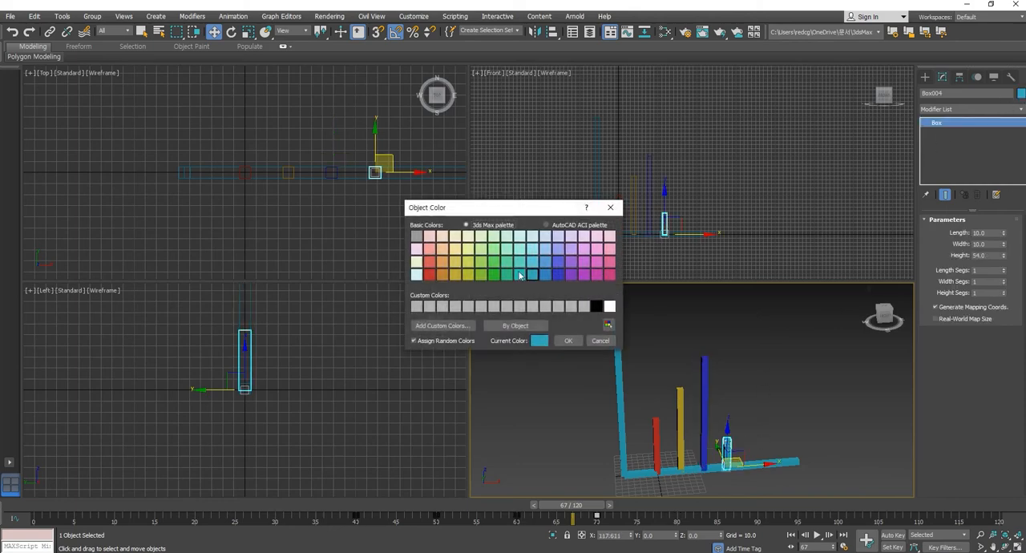
{"action": "left_click", "coordinate": [520, 249]}
{"action": "left_click", "coordinate": [566, 342]}
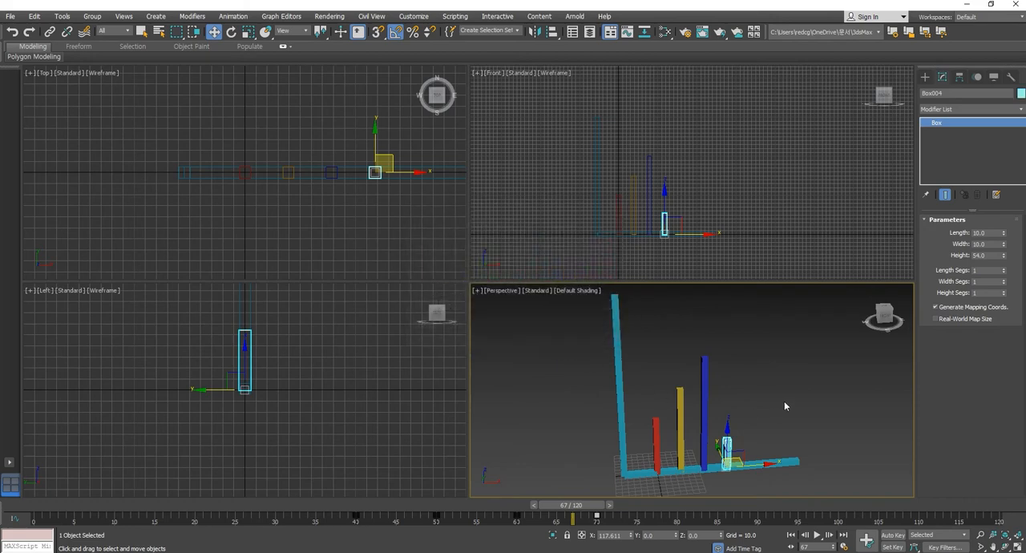
- Deselect the fourth bar and scrub the colored bar animation through to frame 107
{"action": "left_click", "coordinate": [772, 420]}
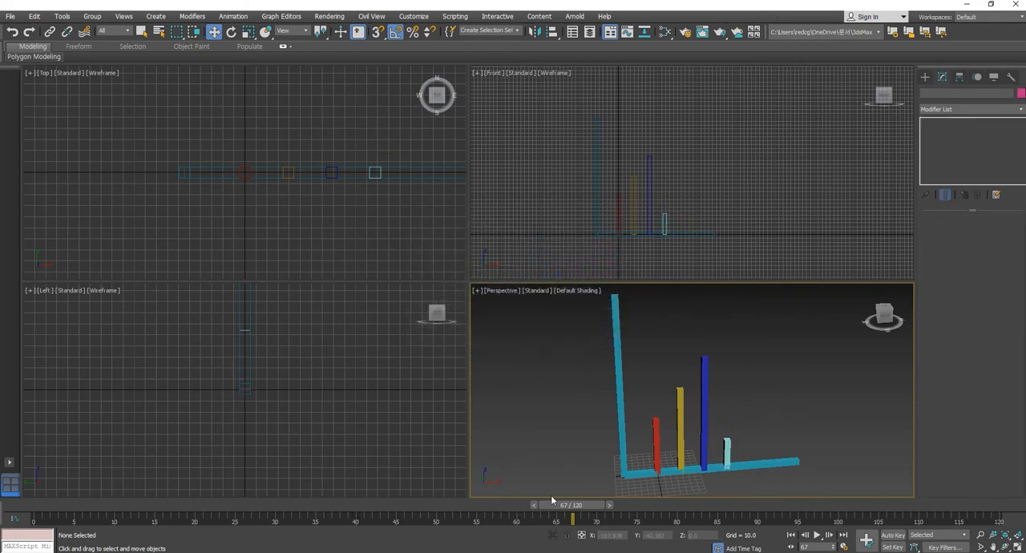
{"action": "left_click_drag", "start_coordinate": [551, 506], "coordinate": [888, 516]}
{"action": "key", "text": "w"}
- Copy both axis bars' frame 10 keys to frame 100 and their frame 0 keys to frame 110
{"action": "left_click", "coordinate": [778, 463]}
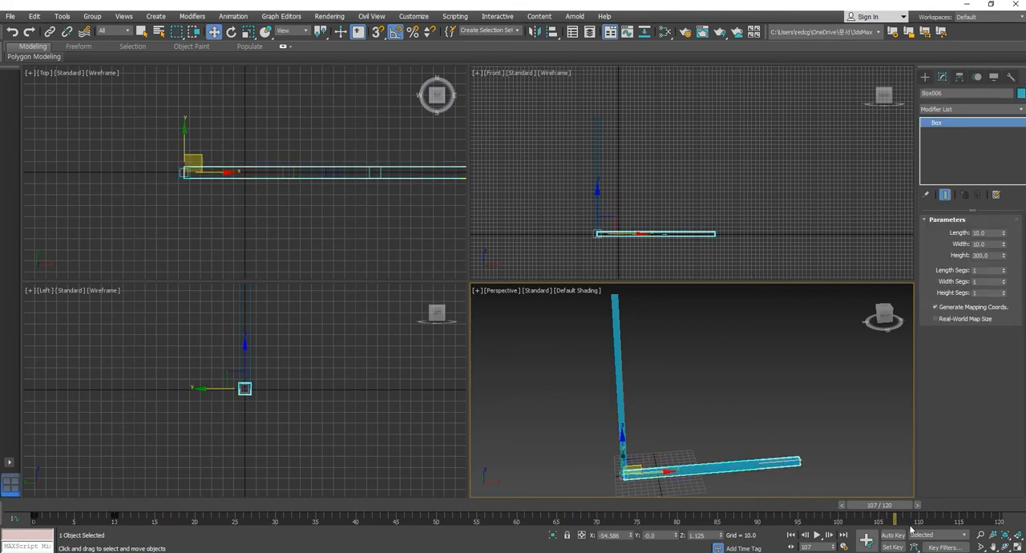
{"action": "left_click_drag", "start_coordinate": [870, 510], "coordinate": [845, 511]}
{"action": "left_click", "coordinate": [665, 428]}
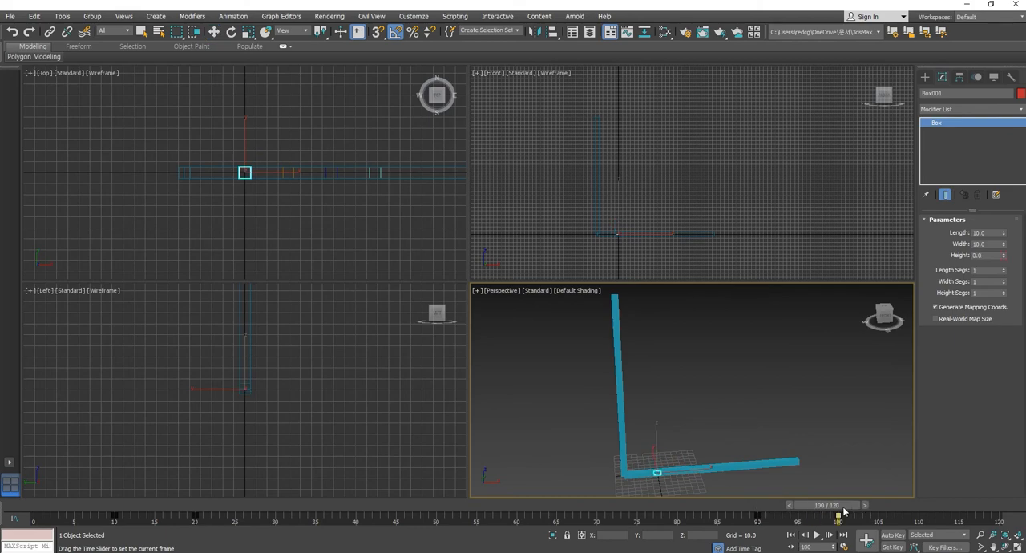
{"action": "key", "text": "w"}
{"action": "left_click", "coordinate": [790, 463]}
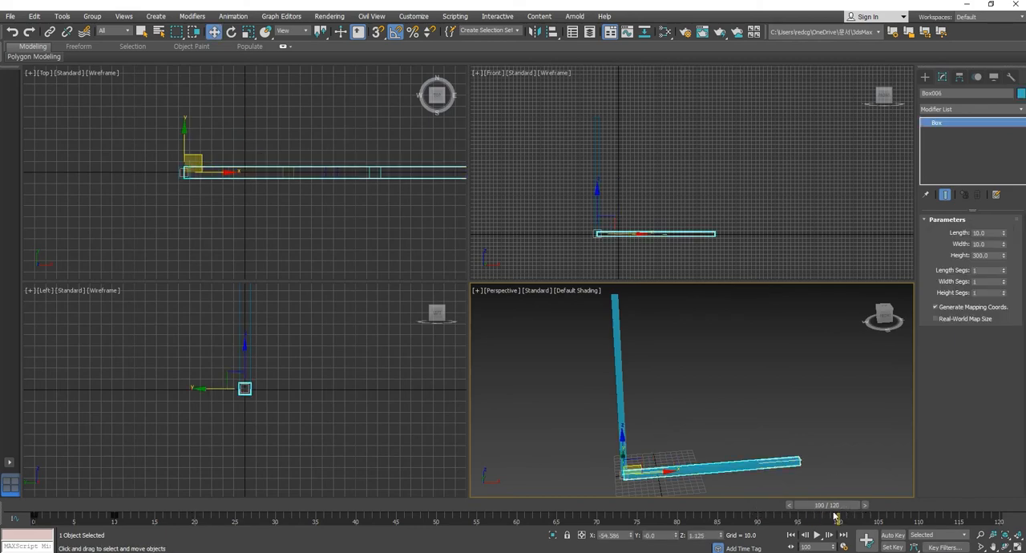
{"action": "left_click", "coordinate": [620, 393], "text": "ctrl"}
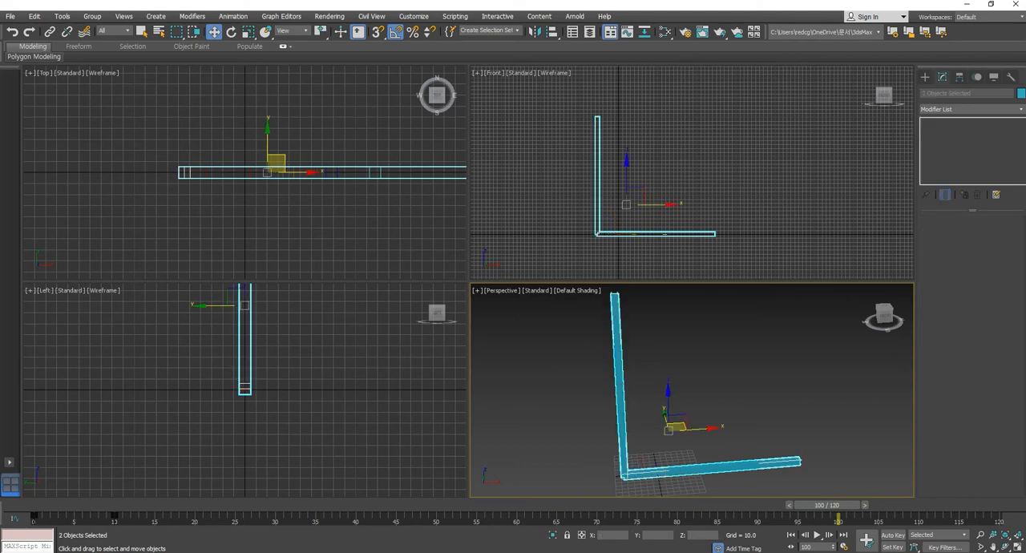
{"action": "left_click", "coordinate": [775, 463]}
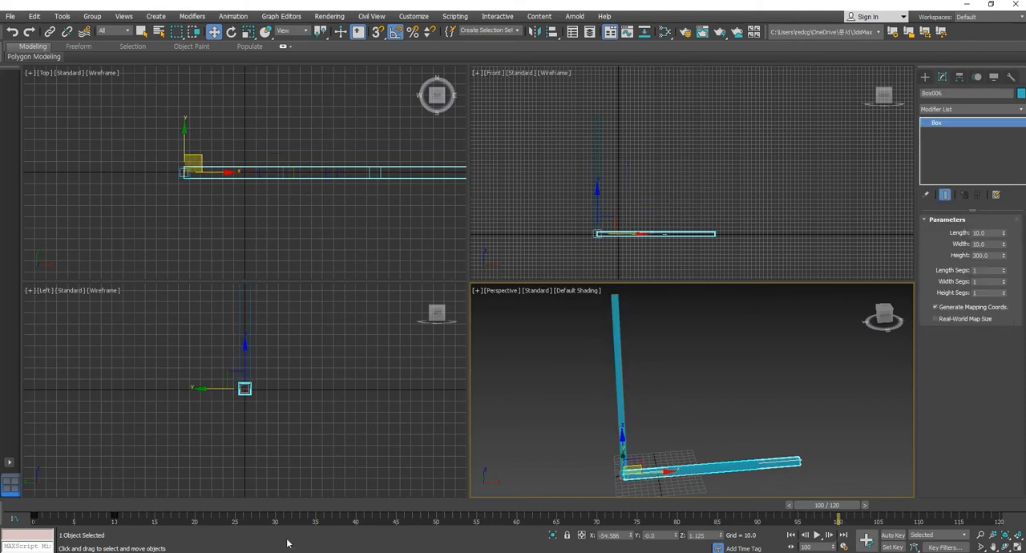
{"action": "left_click", "coordinate": [621, 374], "text": "ctrl"}
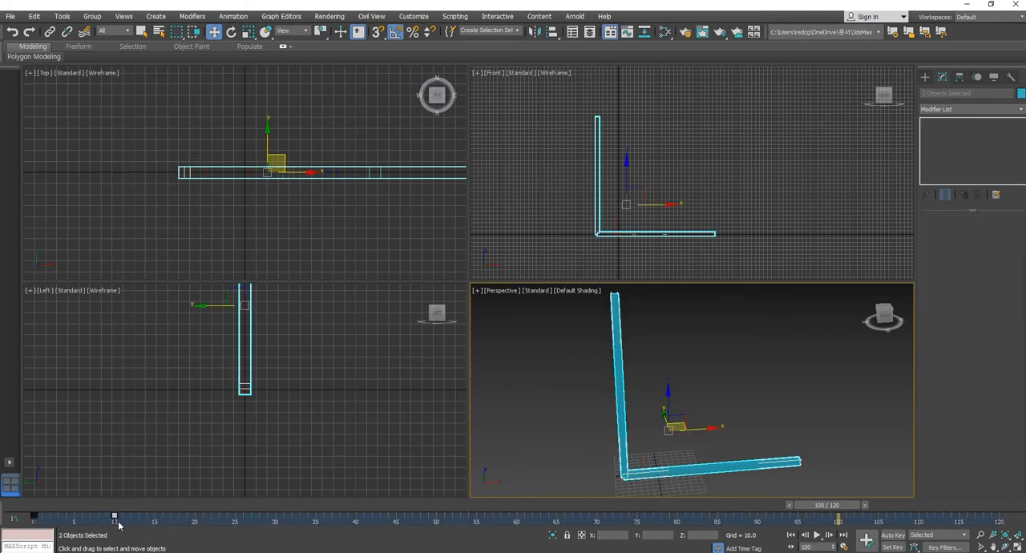
{"action": "left_click_drag", "start_coordinate": [114, 518], "coordinate": [838, 518], "text": "shift"}
{"action": "left_click", "coordinate": [33, 517]}
{"action": "left_click_drag", "start_coordinate": [33, 517], "coordinate": [919, 517], "text": "shift"}
{"action": "left_click_drag", "start_coordinate": [847, 509], "coordinate": [34, 523]}
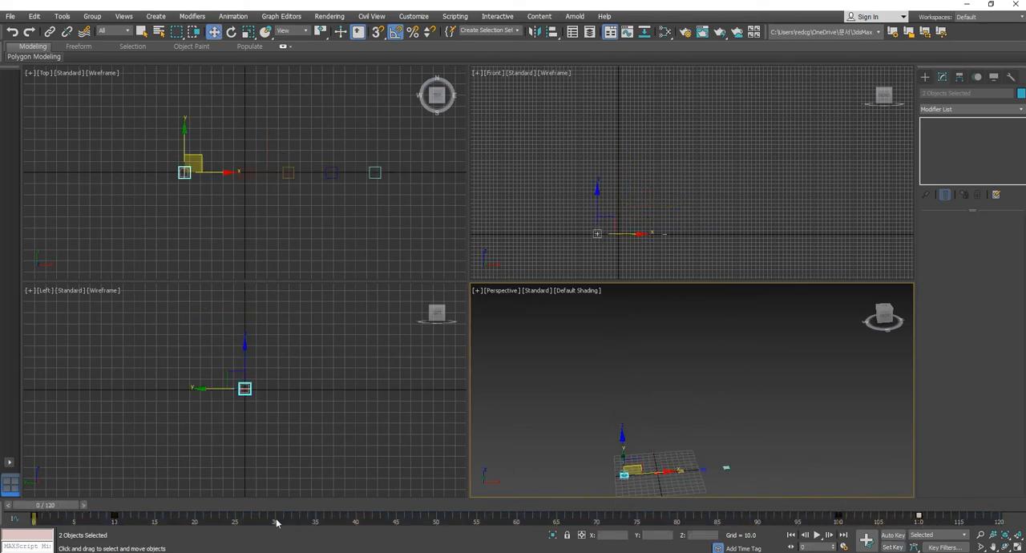
- Extend the animation's active time range to 150 frames
{"action": "left_click", "coordinate": [959, 522]}
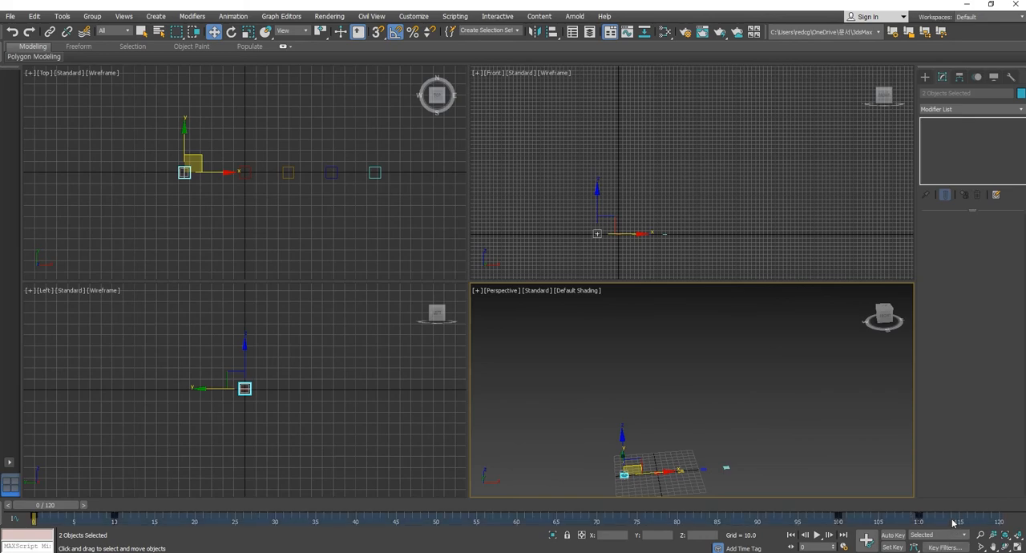
{"action": "right_click", "coordinate": [954, 523]}
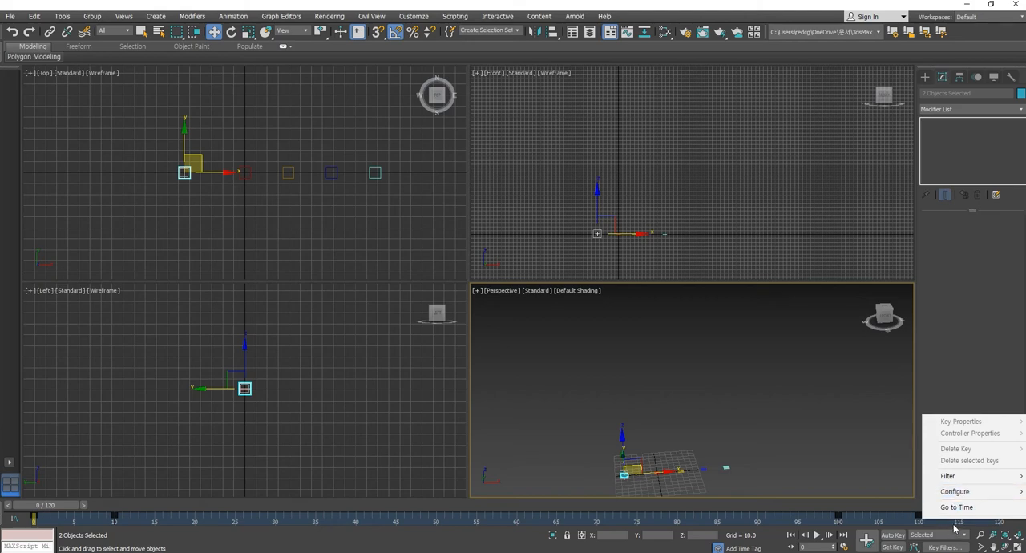
{"action": "left_click", "coordinate": [966, 526]}
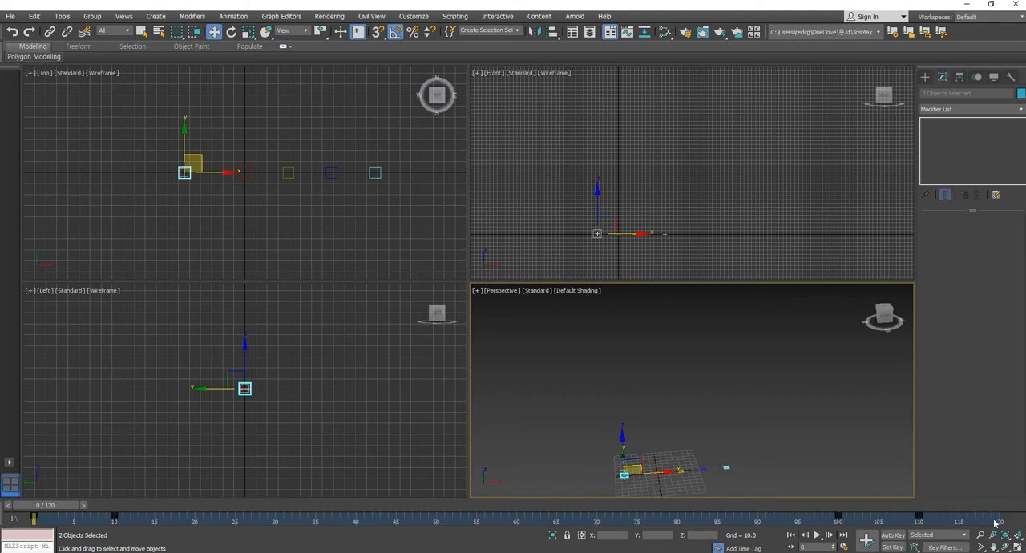
{"action": "right_click_drag", "start_coordinate": [994, 523], "coordinate": [754, 529], "text": "ctrl+alt"}
- Select all six objects and shift all their keyframes 20 frames later, with the last key on frame 130
{"action": "key", "text": "ctrl+a"}
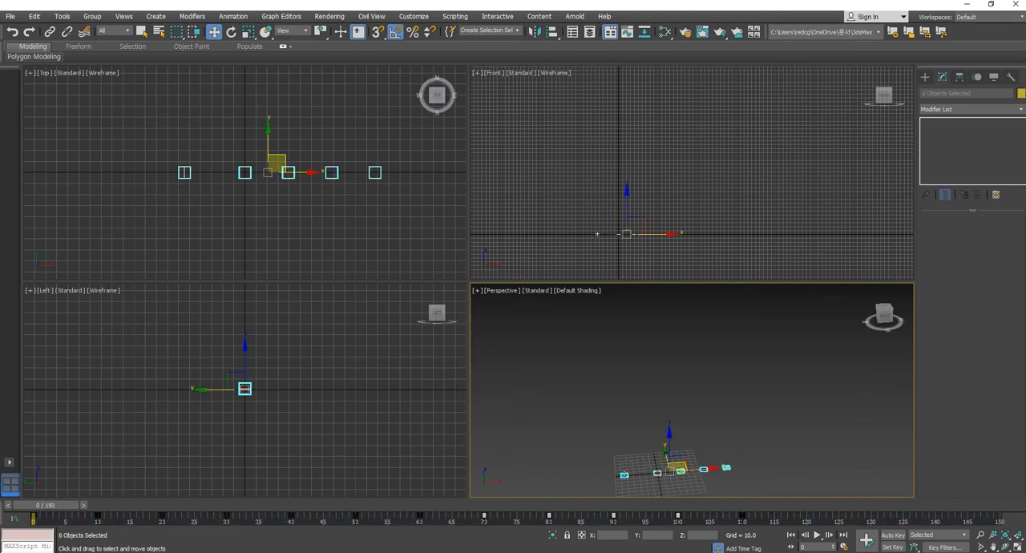
{"action": "left_click_drag", "start_coordinate": [767, 524], "coordinate": [3, 522]}
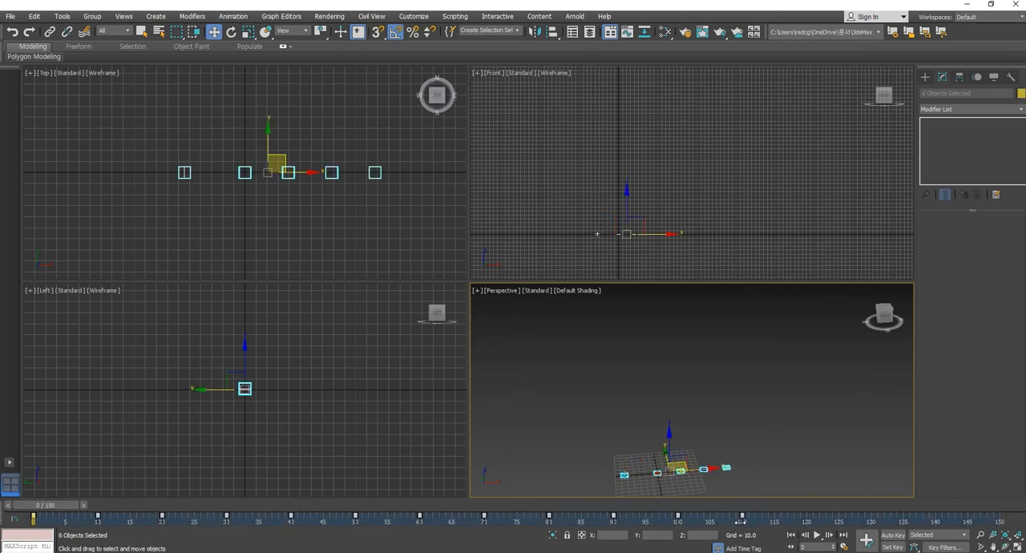
{"action": "left_click_drag", "start_coordinate": [742, 522], "coordinate": [870, 524]}
{"action": "left_click", "coordinate": [809, 361]}
- Hide the grid in the perspective view and play the shifted animation, stopping at frame 29
{"action": "mouse_move", "coordinate": [774, 414]}
{"action": "middle_mouse_down"}
{"action": "mouse_move", "coordinate": [797, 397]}
{"action": "mouse_move", "coordinate": [788, 406]}
{"action": "middle_mouse_up"}
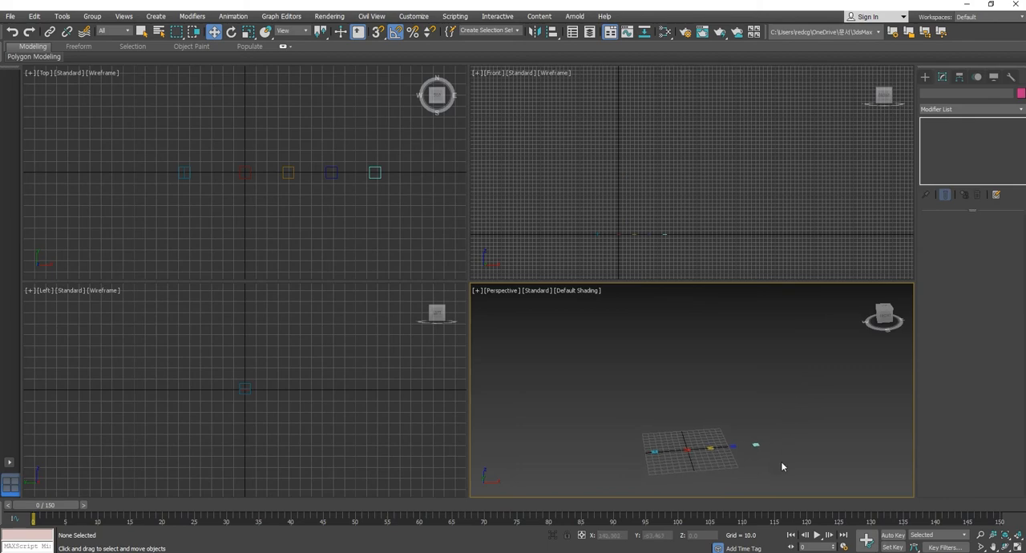
{"action": "key", "text": "g"}
{"action": "middle_click_drag", "start_coordinate": [781, 465], "coordinate": [819, 474]}
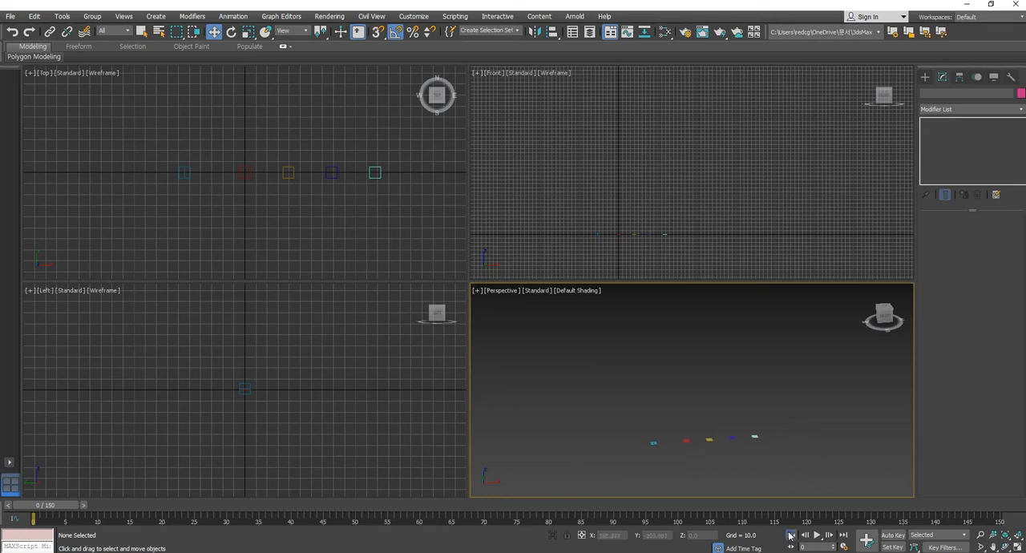
{"action": "left_click", "coordinate": [817, 535]}
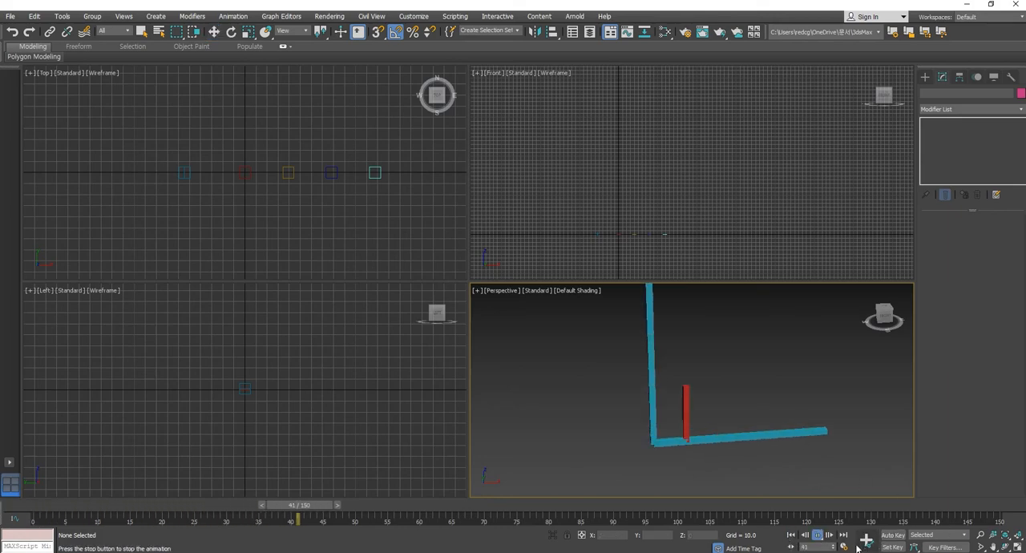
{"action": "middle_click_drag", "start_coordinate": [678, 422], "coordinate": [657, 457]}
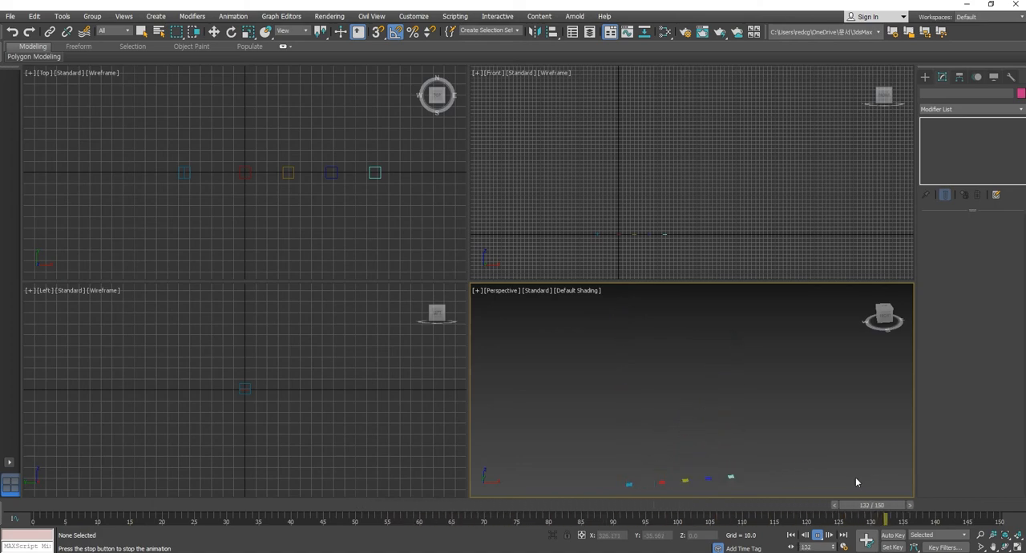
{"action": "left_click", "coordinate": [818, 536]}
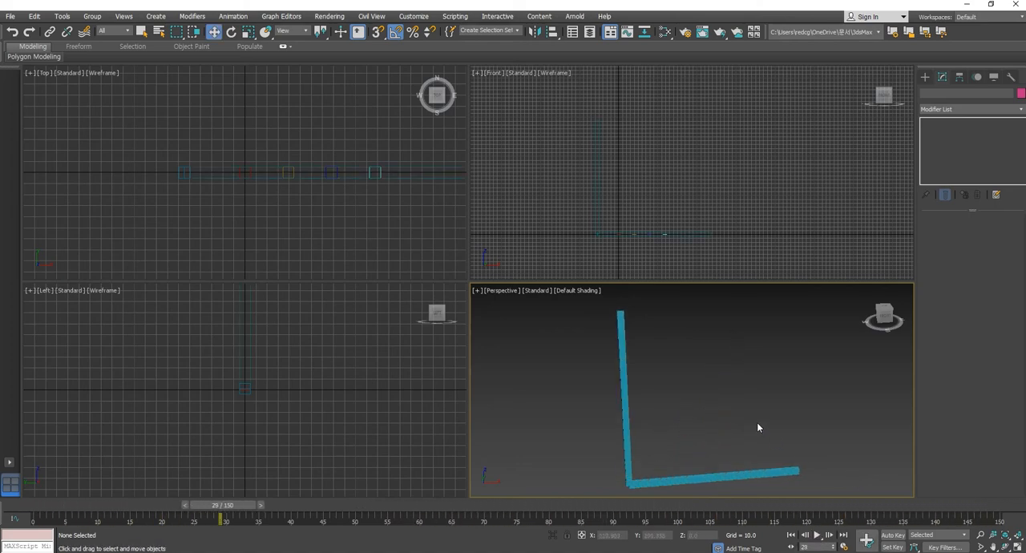
- Move the shrink keys of the four colored bars 10 frames later, placing the last one on frame 130
{"action": "left_click_drag", "start_coordinate": [659, 430], "coordinate": [861, 540]}
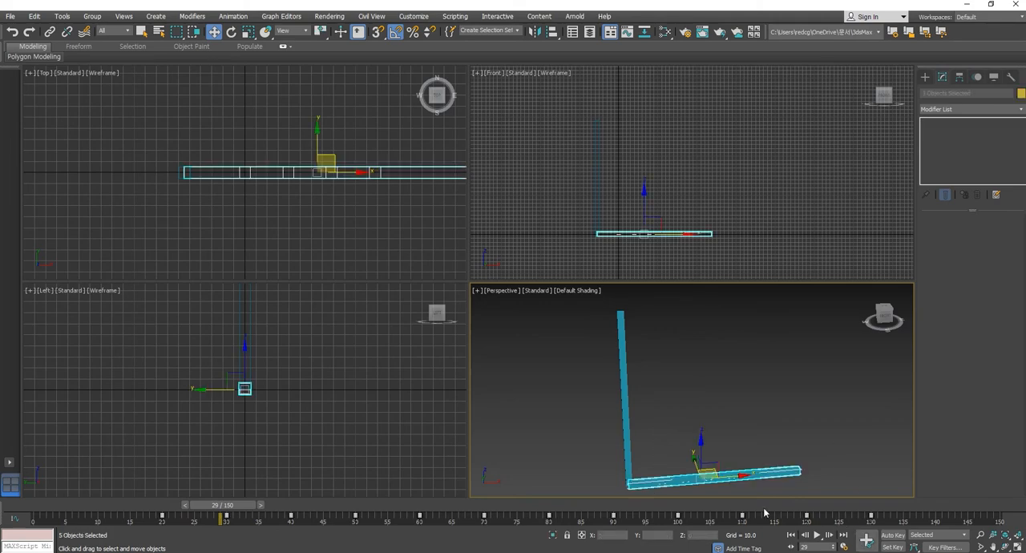
{"action": "left_click", "coordinate": [759, 423]}
{"action": "left_click_drag", "start_coordinate": [607, 507], "coordinate": [62, 507]}
{"action": "left_click_drag", "start_coordinate": [654, 453], "coordinate": [749, 498]}
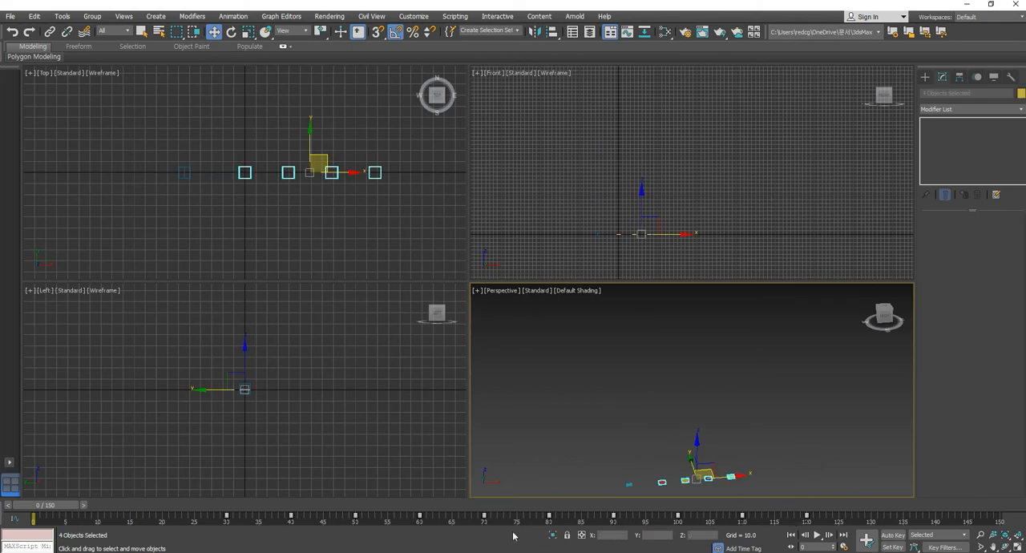
{"action": "left_click_drag", "start_coordinate": [429, 507], "coordinate": [496, 508]}
{"action": "key", "text": "w"}
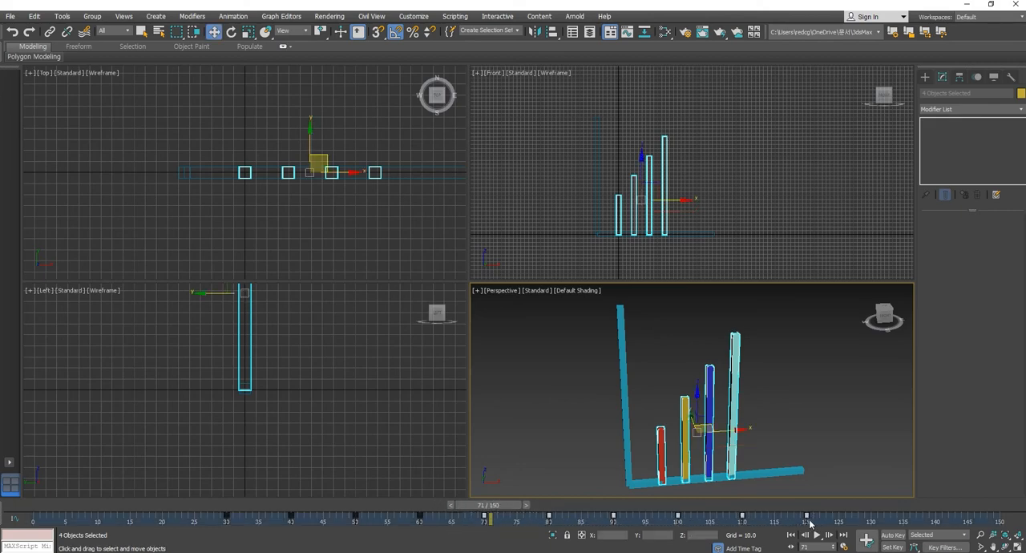
{"action": "left_click_drag", "start_coordinate": [806, 518], "coordinate": [870, 521]}
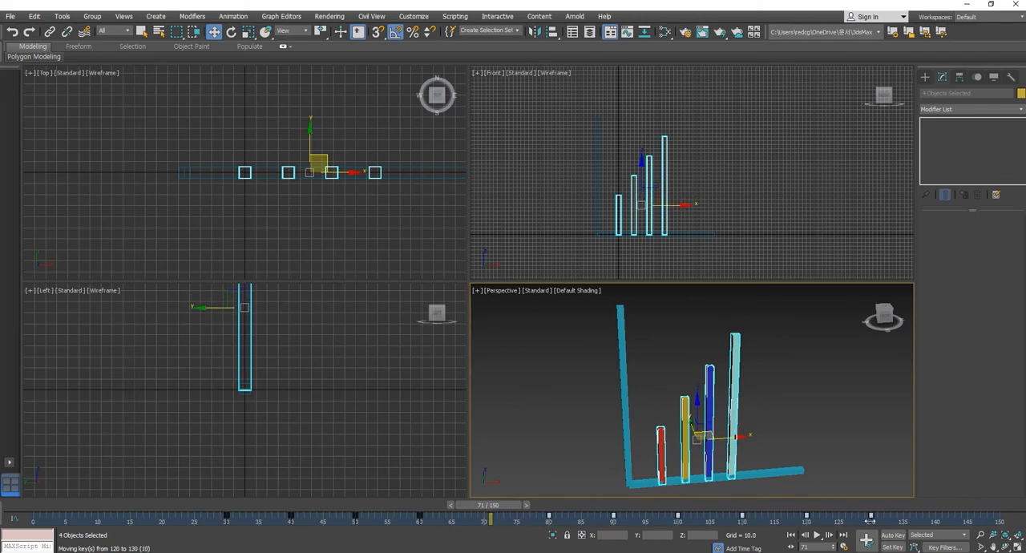
{"action": "left_click_drag", "start_coordinate": [509, 506], "coordinate": [549, 506]}
{"action": "key", "text": "w"}
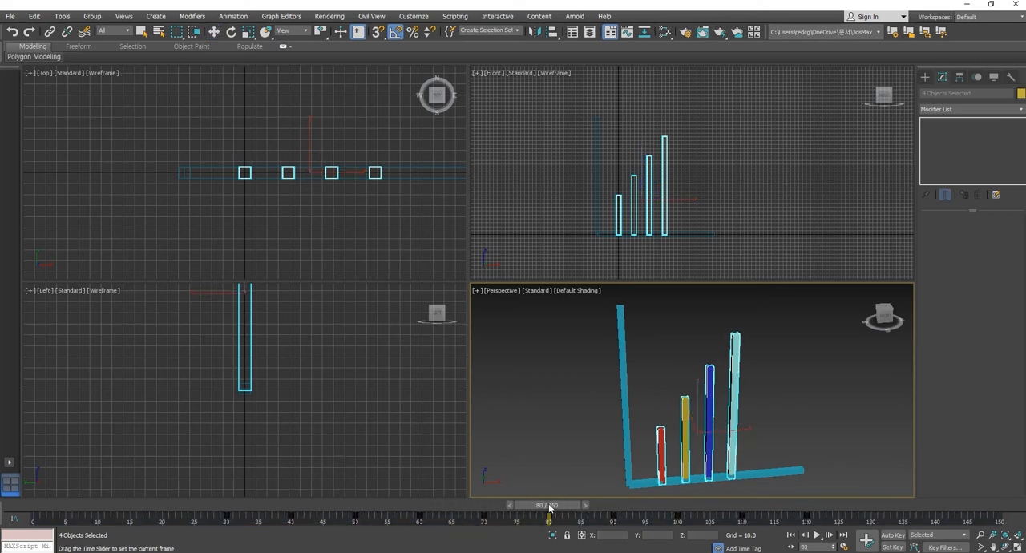
{"action": "key", "text": "w"}
{"action": "left_click_drag", "start_coordinate": [873, 522], "coordinate": [873, 524]}
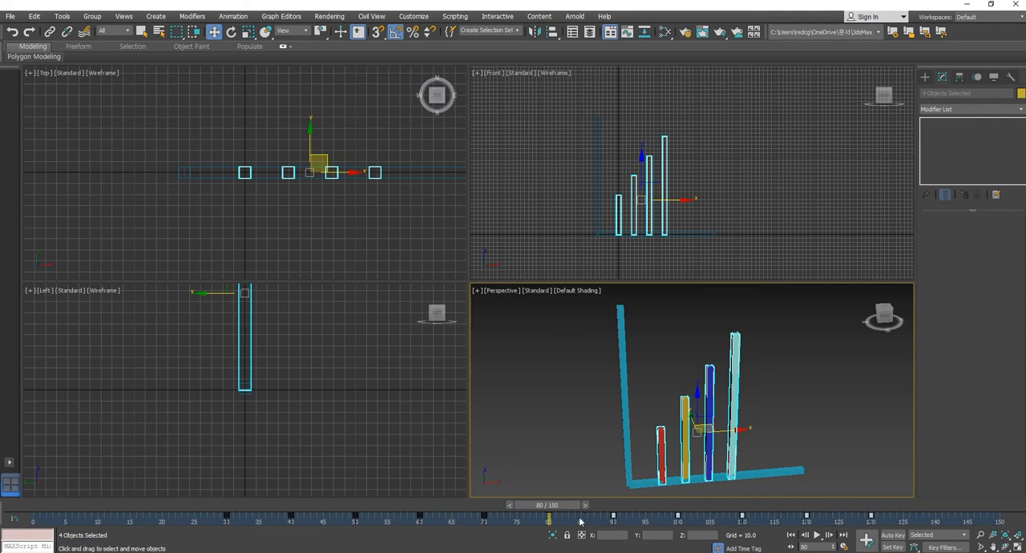
- Move both axis bars' shrink keys 10 frames later to frames 130 and 140, and deselect the bars
{"action": "left_click_drag", "start_coordinate": [570, 508], "coordinate": [792, 516]}
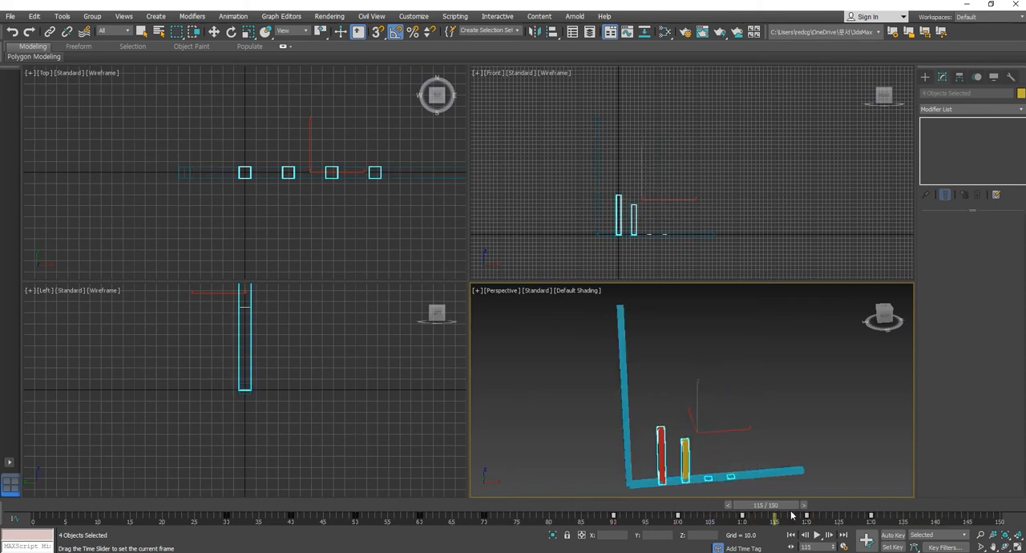
{"action": "key", "text": "w"}
{"action": "left_click_drag", "start_coordinate": [624, 492], "coordinate": [625, 494]}
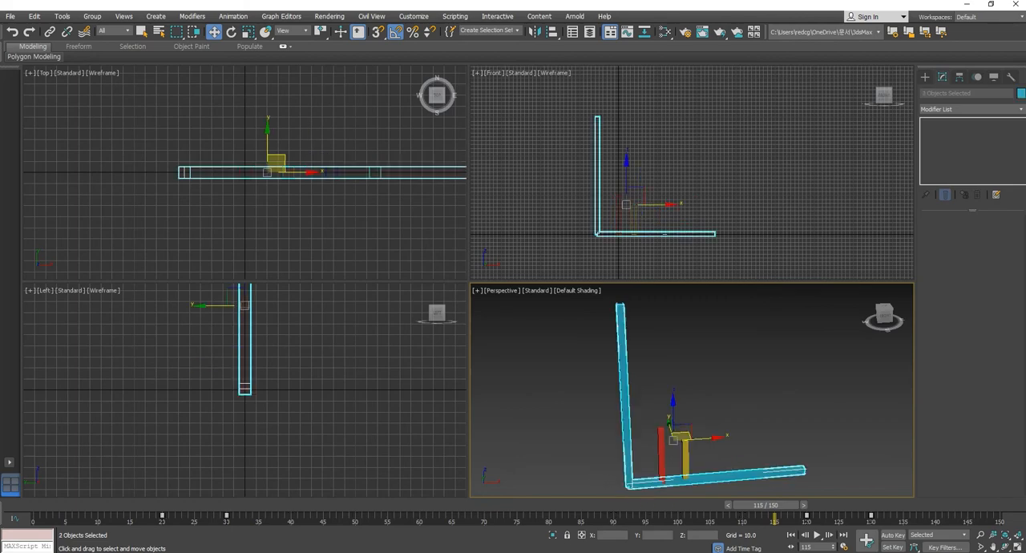
{"action": "left_click_drag", "start_coordinate": [871, 521], "coordinate": [935, 522]}
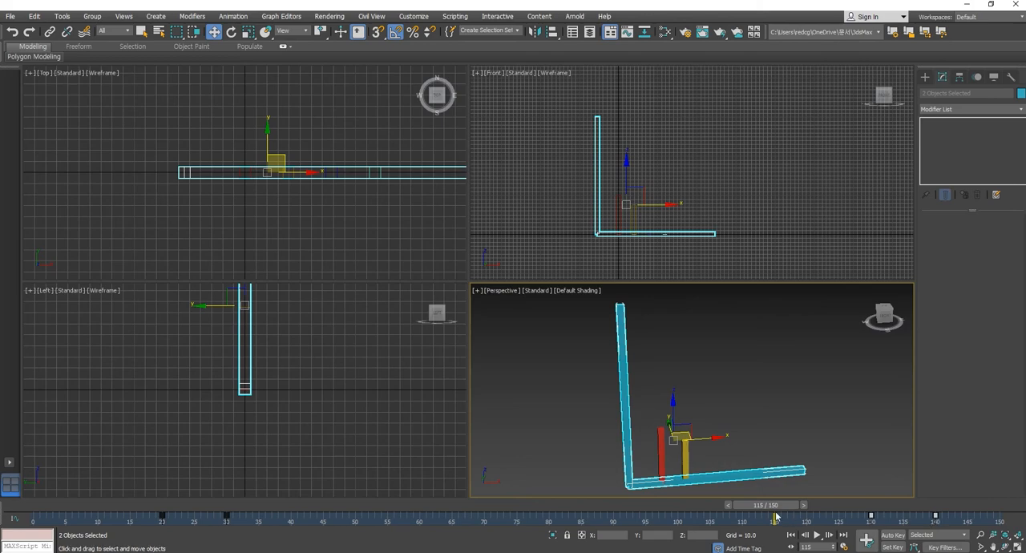
{"action": "left_click_drag", "start_coordinate": [774, 513], "coordinate": [999, 517]}
{"action": "key", "text": "w"}
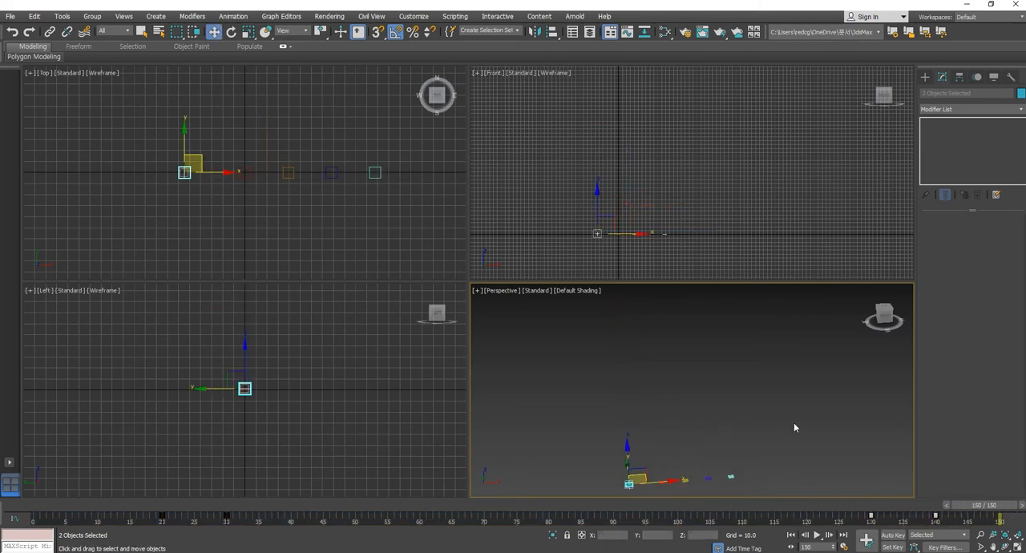
{"action": "left_click", "coordinate": [794, 425]}
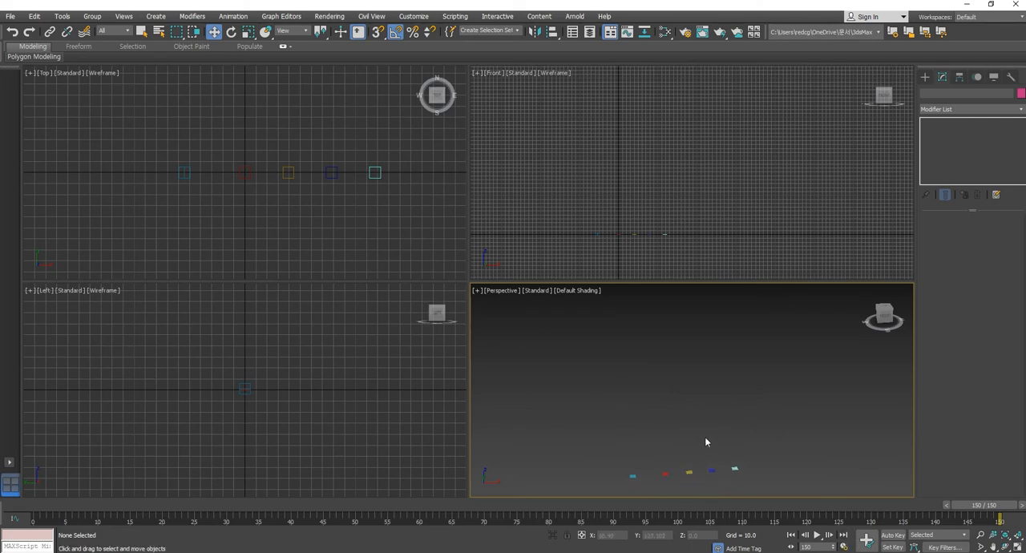
- Play and scrub the retimed graph animation, stopping at frame 70 with the whole graph framed in the perspective view
{"action": "key", "text": "/"}
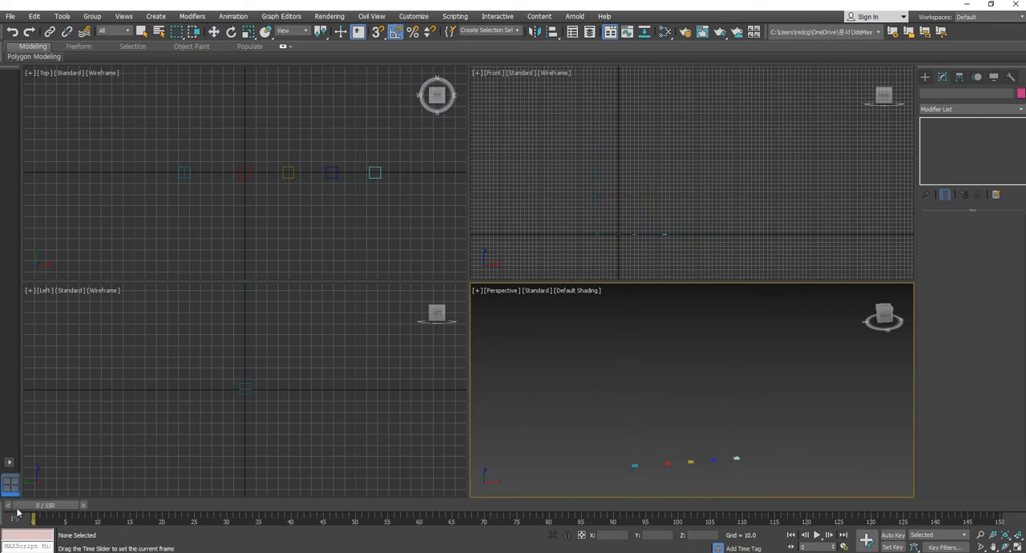
{"action": "left_click_drag", "start_coordinate": [609, 521], "coordinate": [491, 552]}
{"action": "key", "text": "w"}
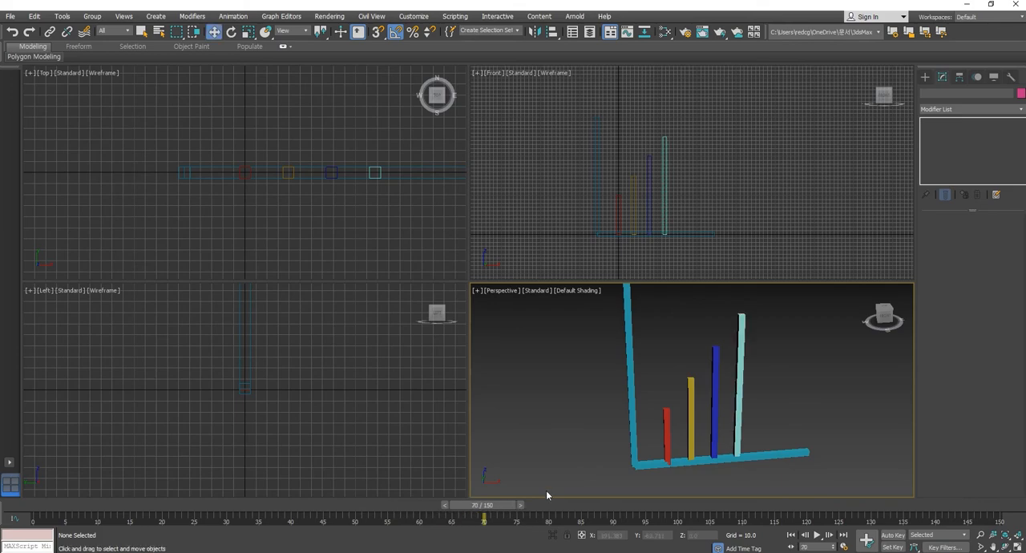
{"action": "middle_click_drag", "start_coordinate": [556, 443], "coordinate": [552, 458]}
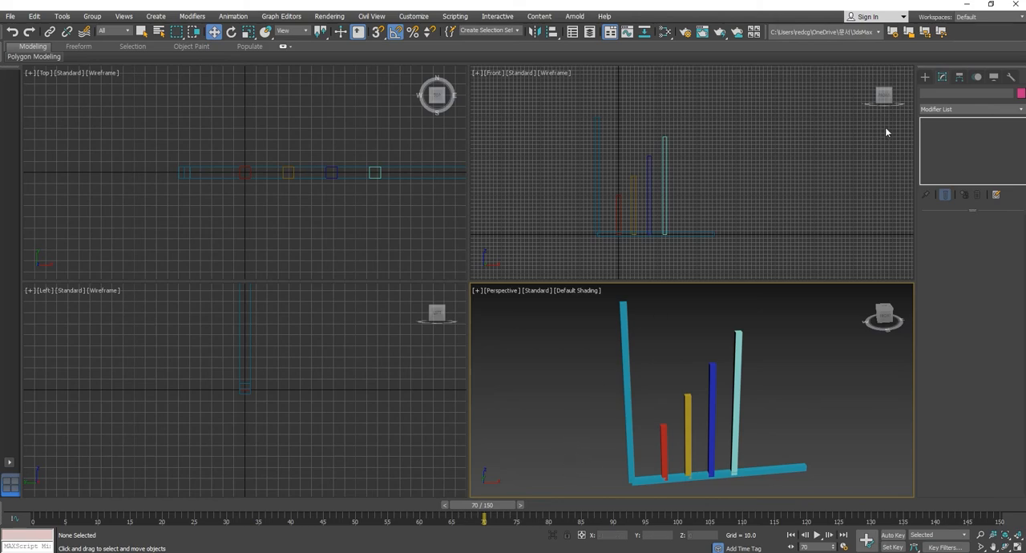
- Create a standard target camera in the top view, placed in front of the graph and aimed at its bars
{"action": "left_click", "coordinate": [926, 76]}
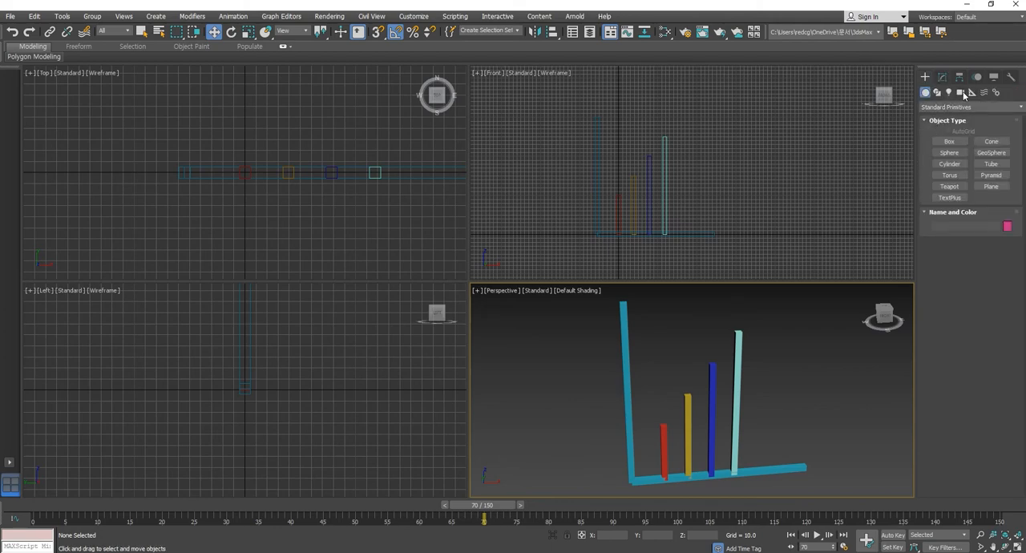
{"action": "left_click", "coordinate": [961, 93]}
{"action": "left_click", "coordinate": [992, 141]}
{"action": "mouse_move", "coordinate": [260, 196]}
{"action": "middle_mouse_down"}
{"action": "mouse_move", "coordinate": [236, 149]}
{"action": "mouse_move", "coordinate": [253, 196]}
{"action": "middle_mouse_up"}
{"action": "scroll", "coordinate": [263, 202], "scroll_direction": "down", "scroll_amount": 5}
{"action": "left_click_drag", "start_coordinate": [260, 258], "coordinate": [259, 171]}
{"action": "left_click", "coordinate": [215, 33]}
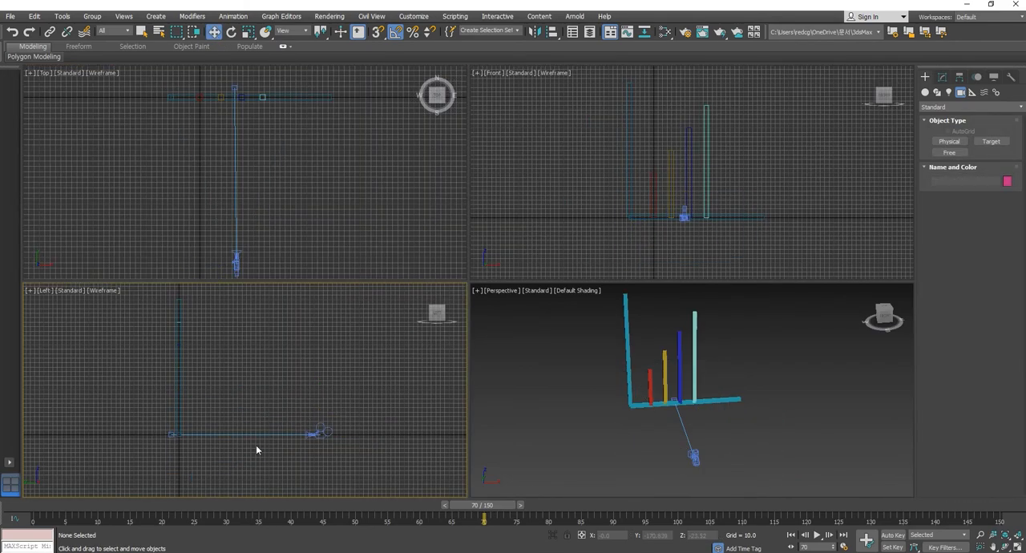
- Raise the camera and its target in the left view and pull the camera back to about Y -671, Z 67
{"action": "left_click", "coordinate": [257, 434]}
{"action": "left_click_drag", "start_coordinate": [265, 426], "coordinate": [500, 394]}
{"action": "left_click", "coordinate": [342, 379]}
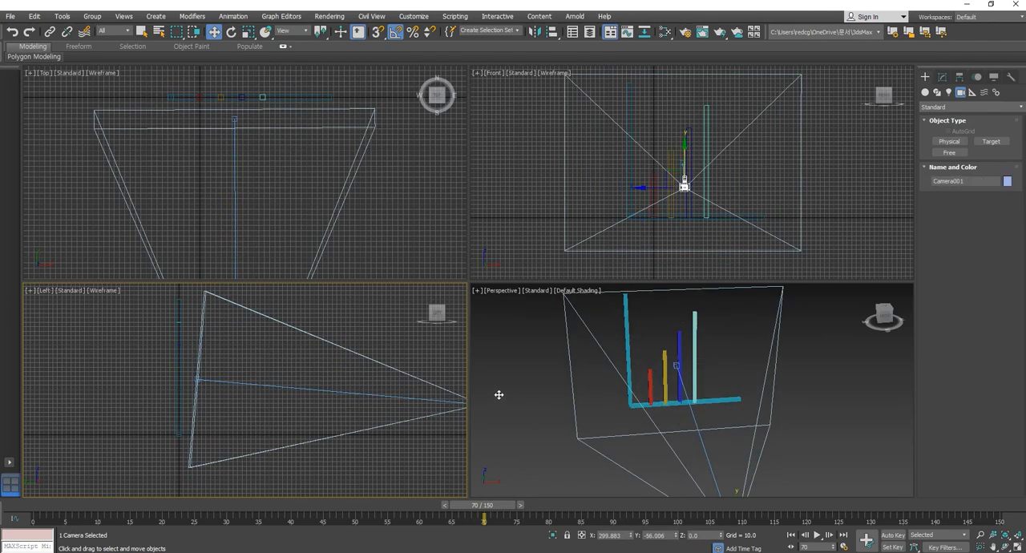
{"action": "left_click", "coordinate": [823, 433]}
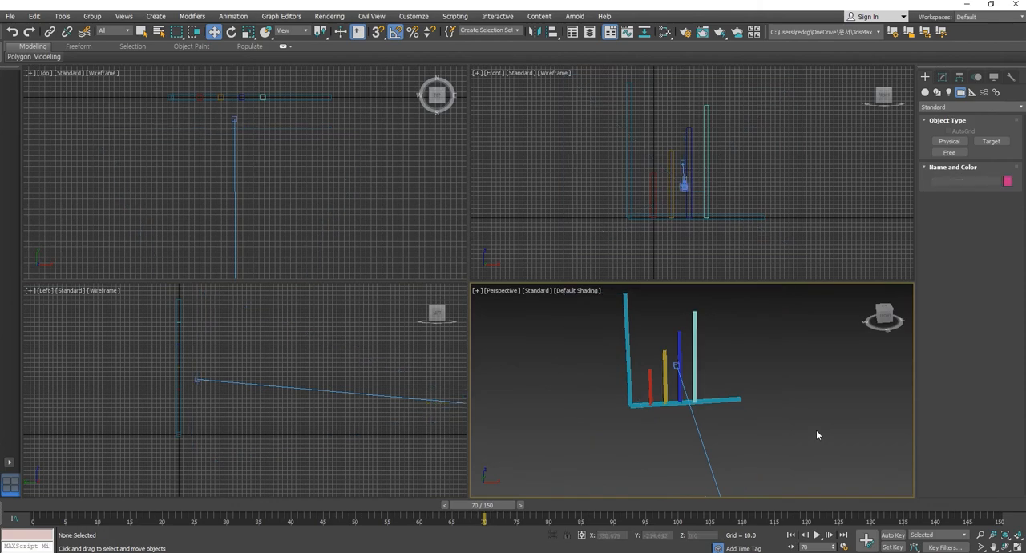
- Switch the perspective viewport to the camera's view and move the camera sideways in the top view to about X -233, Y -702
{"action": "key", "text": "c"}
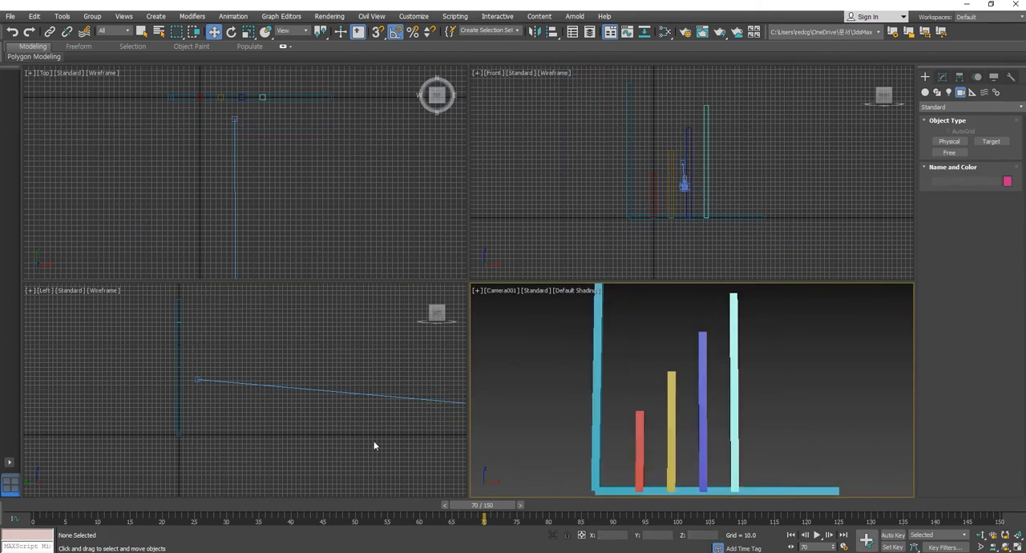
{"action": "left_click", "coordinate": [316, 242]}
{"action": "key", "text": "z"}
{"action": "scroll", "coordinate": [318, 242], "scroll_direction": "down", "scroll_amount": 2}
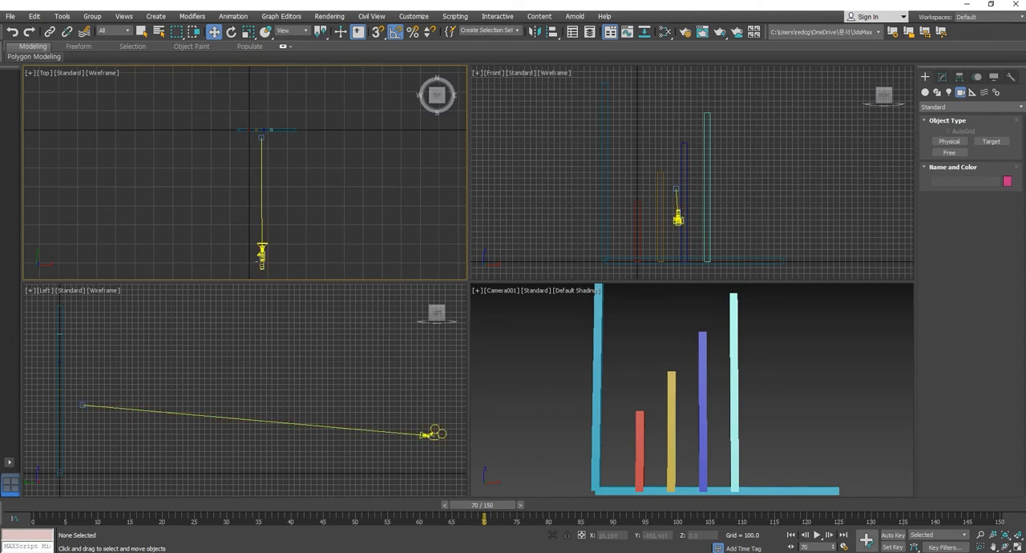
{"action": "left_click", "coordinate": [260, 256]}
{"action": "left_click_drag", "start_coordinate": [287, 257], "coordinate": [233, 265]}
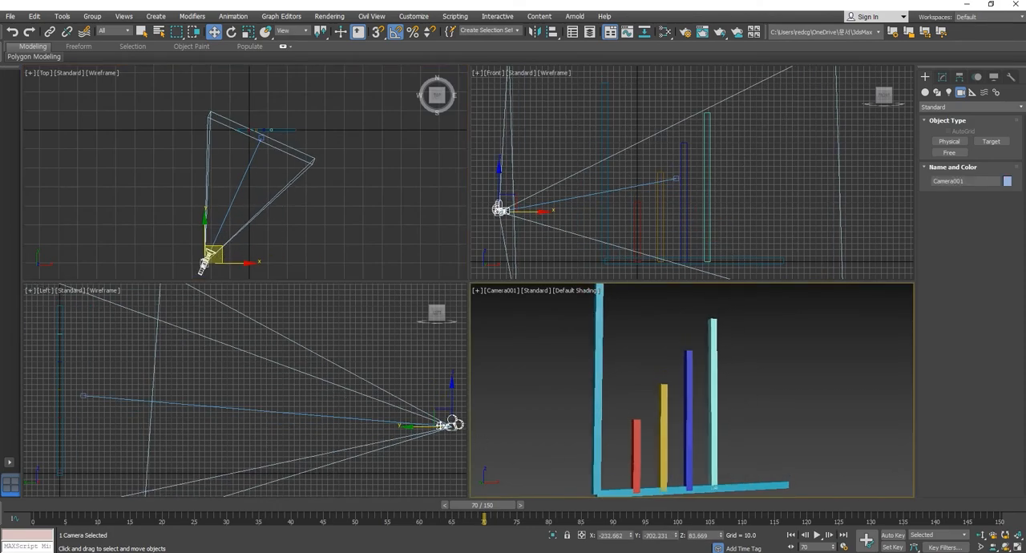
- Dolly and pan the camera to about X -239, Y -882, Z 112, and show safe frames in its viewport
{"action": "left_click_drag", "start_coordinate": [444, 441], "coordinate": [521, 438]}
{"action": "middle_click_drag", "start_coordinate": [824, 438], "coordinate": [827, 443]}
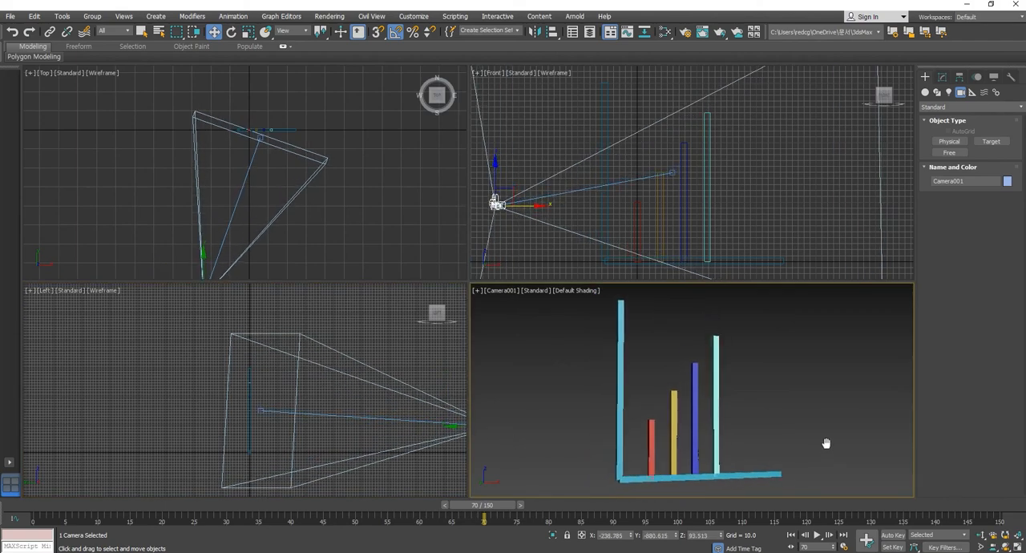
{"action": "left_click", "coordinate": [506, 291]}
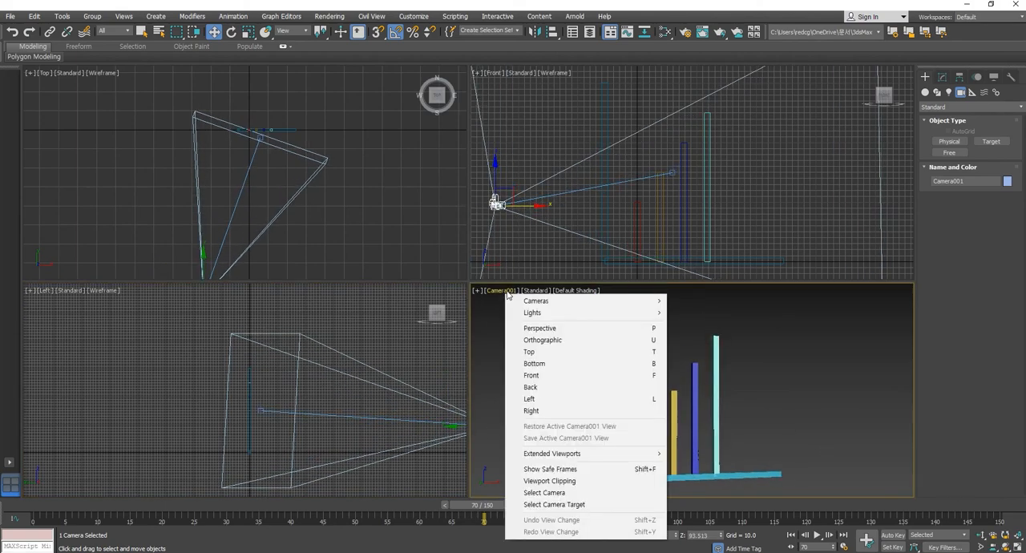
{"action": "left_click", "coordinate": [535, 475]}
{"action": "middle_click_drag", "start_coordinate": [753, 422], "coordinate": [752, 360]}
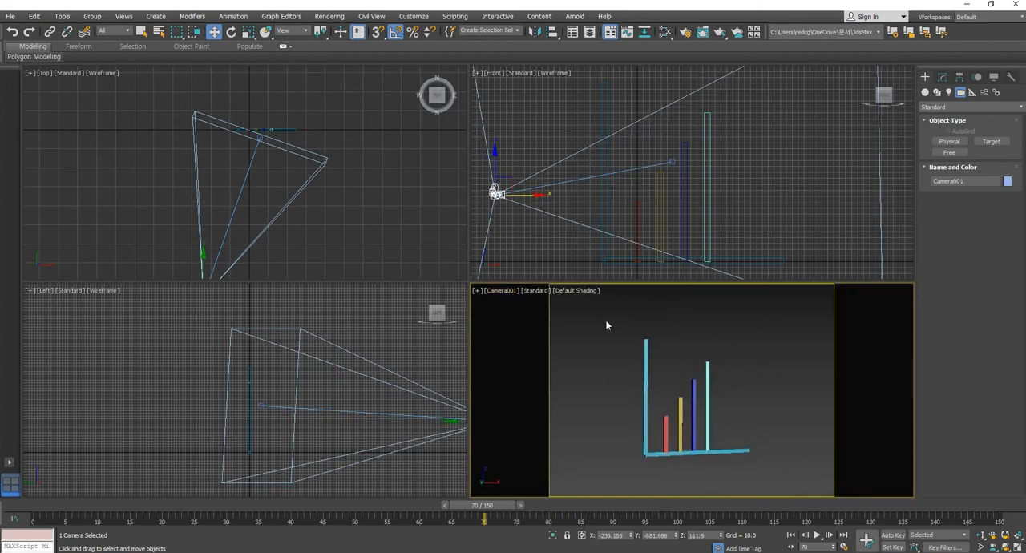
- Narrow the camera's field of view and truck it to about Z 102 so the graph appears larger inside the safe frame
{"action": "left_click", "coordinate": [478, 292]}
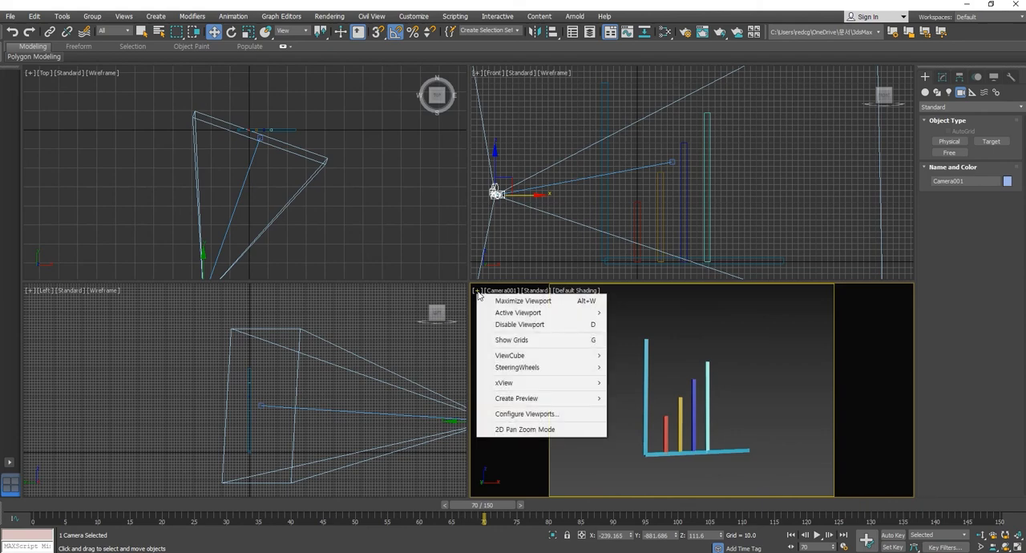
{"action": "left_click", "coordinate": [742, 399]}
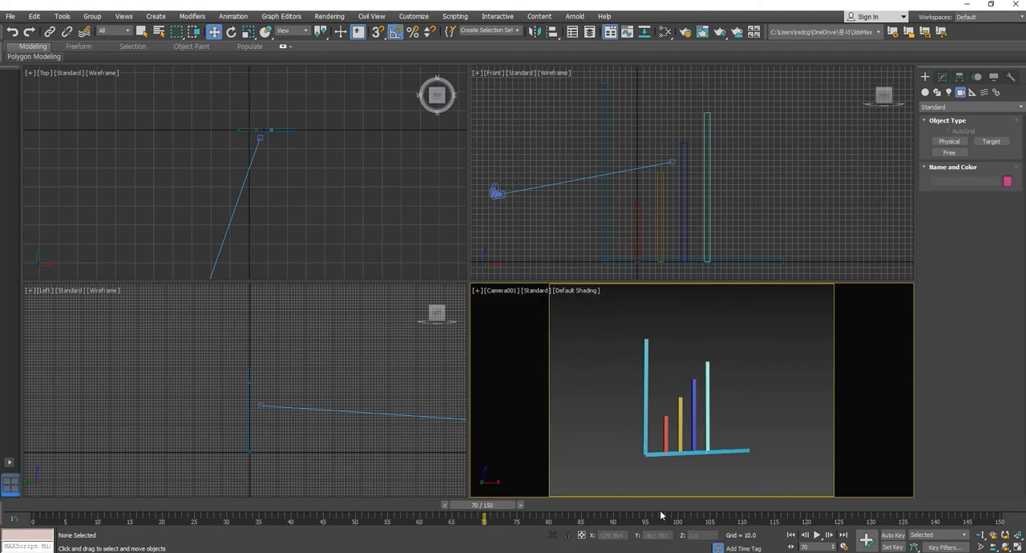
{"action": "left_click", "coordinate": [980, 548]}
{"action": "left_click_drag", "start_coordinate": [751, 444], "coordinate": [721, 447]}
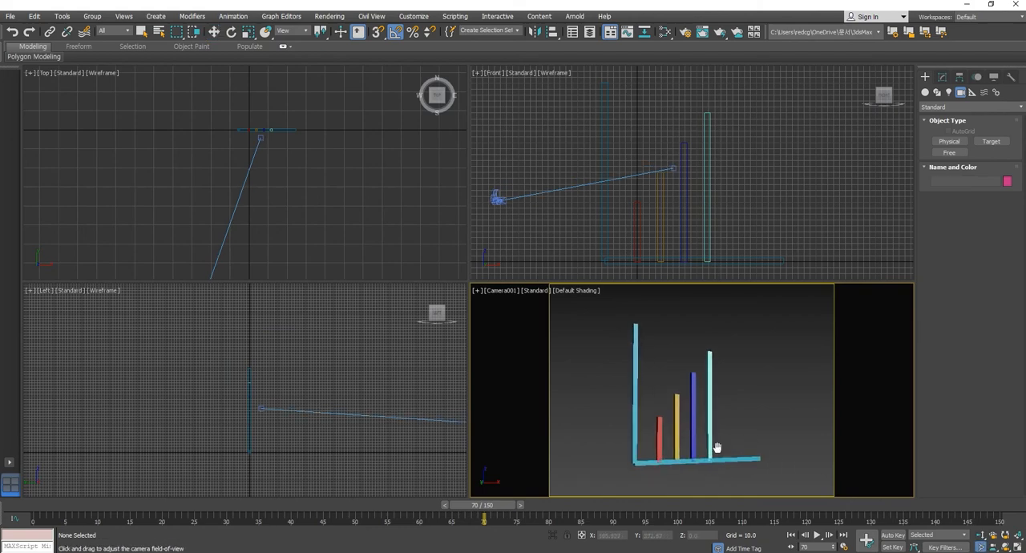
- Move the camera in the top view to about X -456 for an angled view of the graph, and go to frame 0
{"action": "left_click", "coordinate": [213, 31]}
{"action": "scroll", "coordinate": [310, 183], "scroll_direction": "down", "scroll_amount": 5}
{"action": "left_click", "coordinate": [253, 224]}
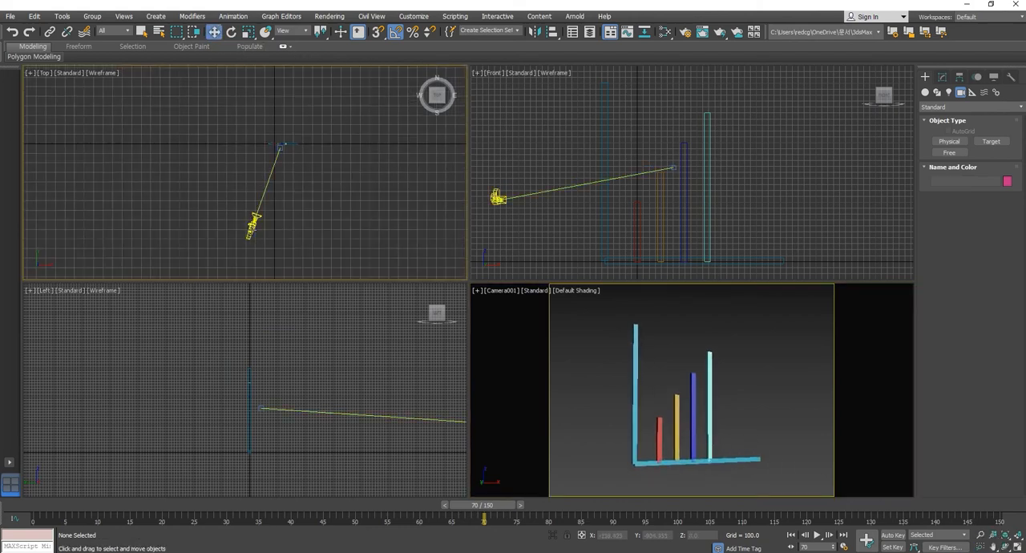
{"action": "left_click", "coordinate": [255, 224]}
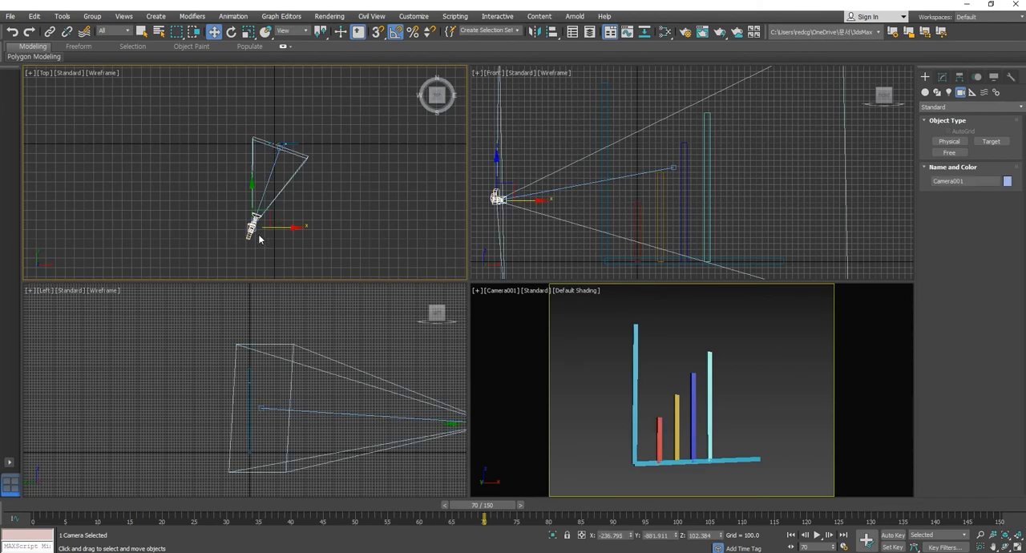
{"action": "left_click_drag", "start_coordinate": [280, 228], "coordinate": [246, 209]}
{"action": "key", "text": "Home"}
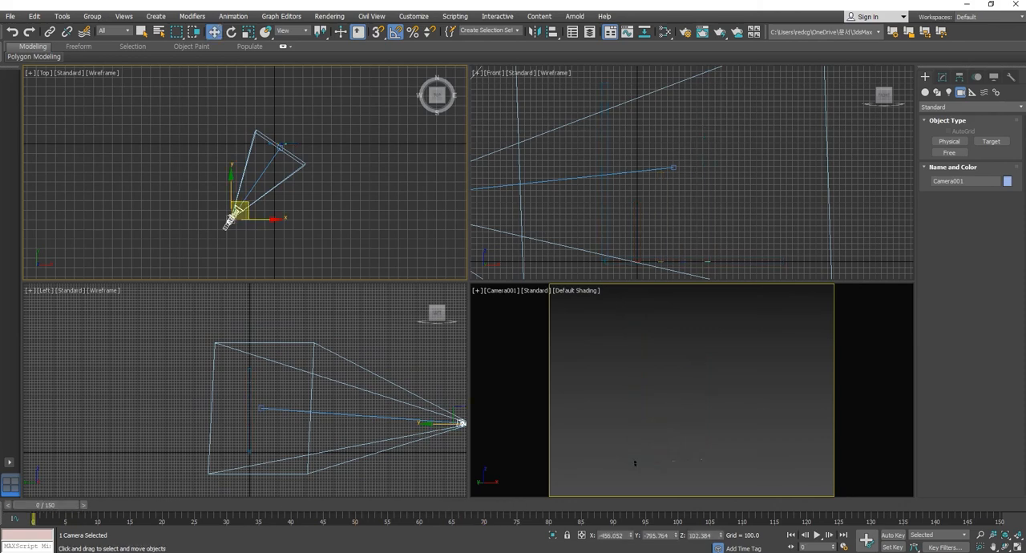
- Animate the camera with Auto Key by moving it across the front of the graph to about X 328 at frame 150
{"action": "left_click", "coordinate": [893, 536]}
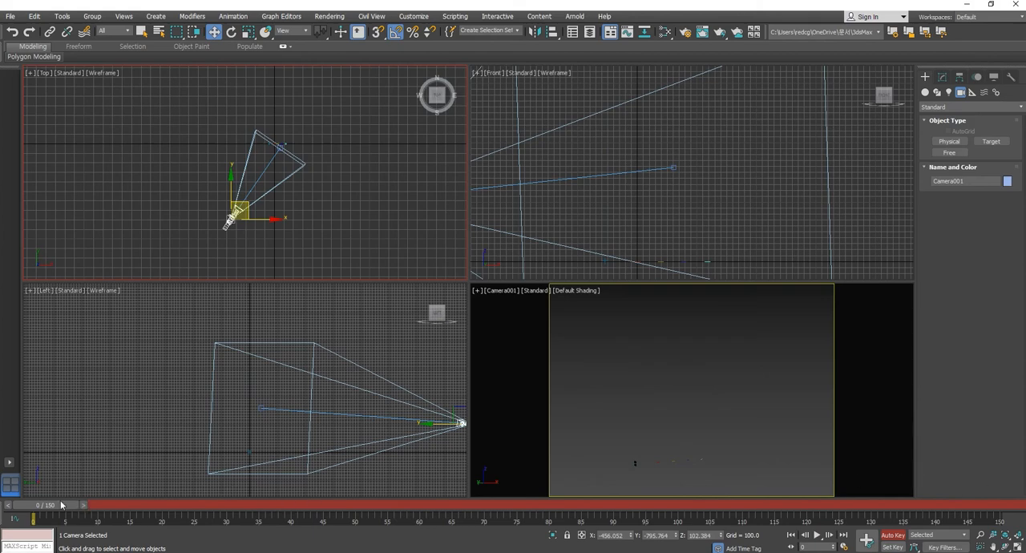
{"action": "left_click_drag", "start_coordinate": [53, 510], "coordinate": [994, 507]}
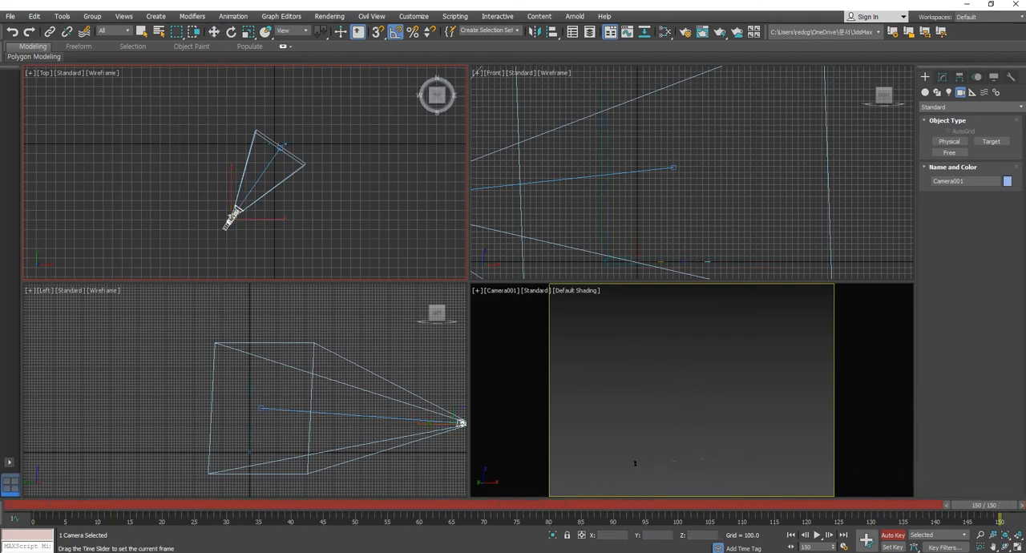
{"action": "key", "text": "w"}
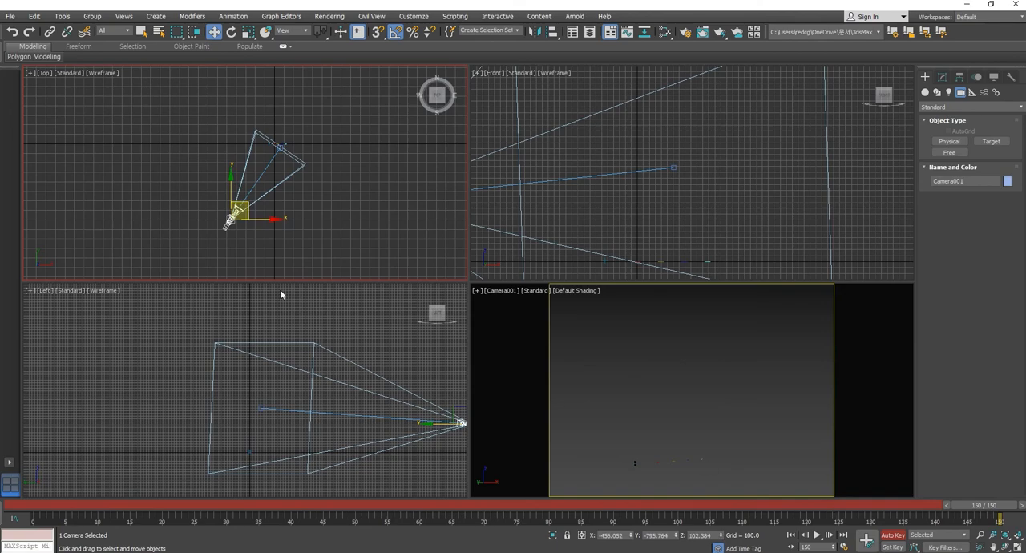
{"action": "left_click_drag", "start_coordinate": [247, 216], "coordinate": [321, 228]}
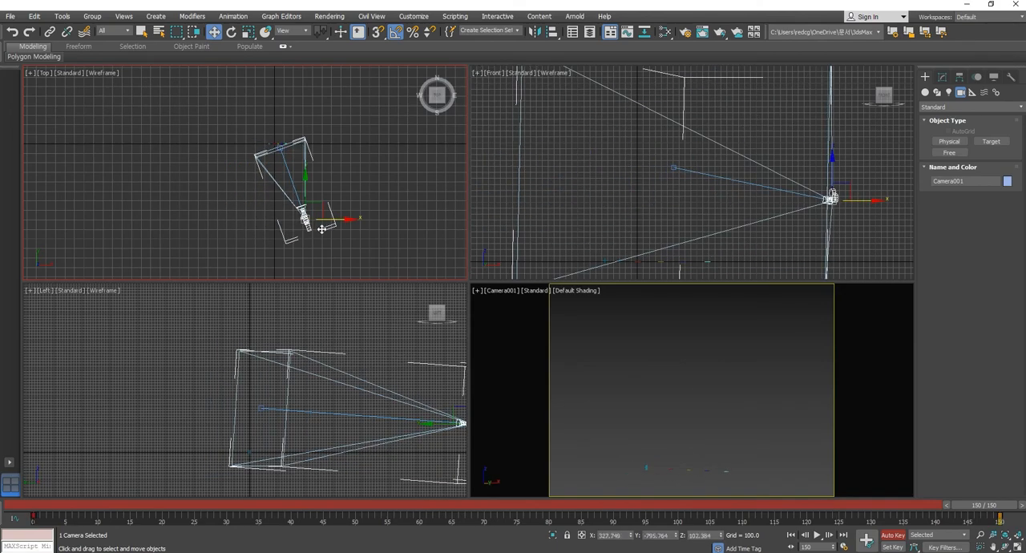
- Play the camera animation from the start in the camera view, turn off Auto Key, and return to frame 0
{"action": "left_click", "coordinate": [793, 535]}
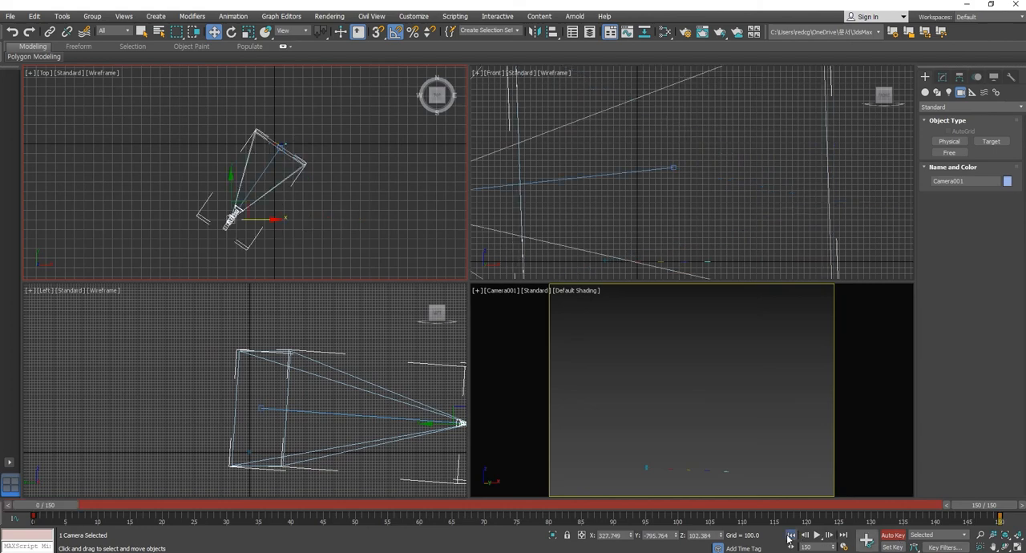
{"action": "left_click", "coordinate": [817, 536]}
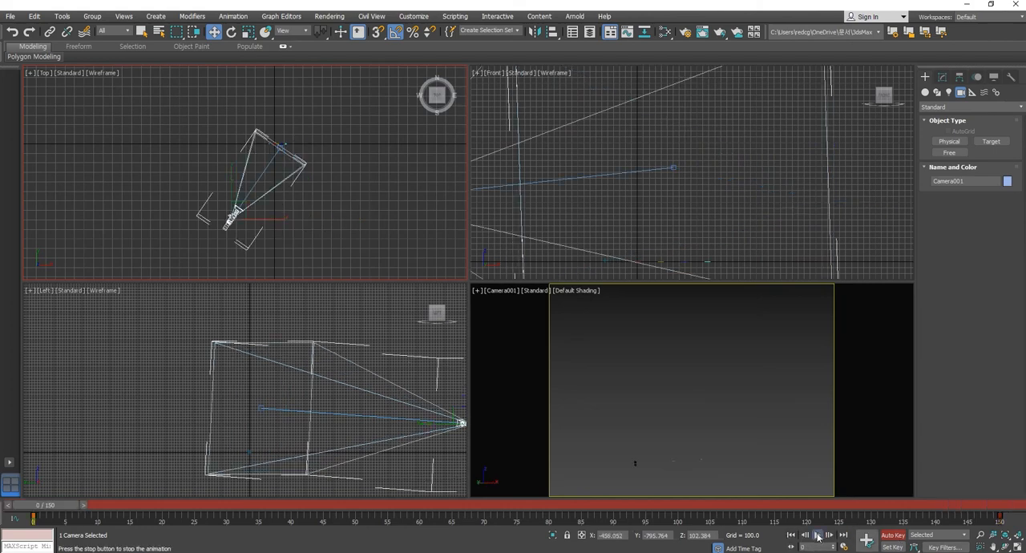
{"action": "right_click", "coordinate": [776, 450]}
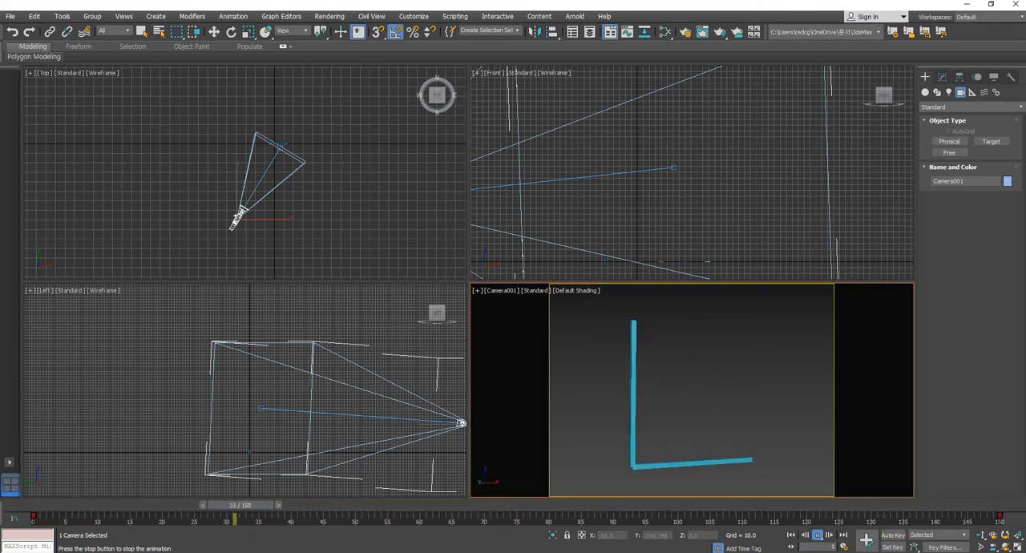
{"action": "left_click", "coordinate": [817, 536]}
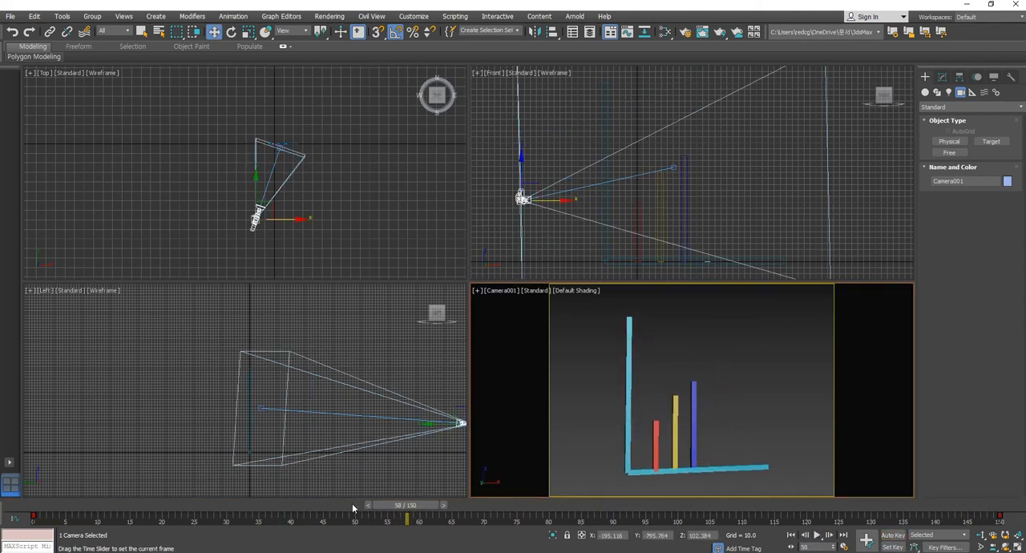
{"action": "left_click_drag", "start_coordinate": [352, 505], "coordinate": [14, 506]}
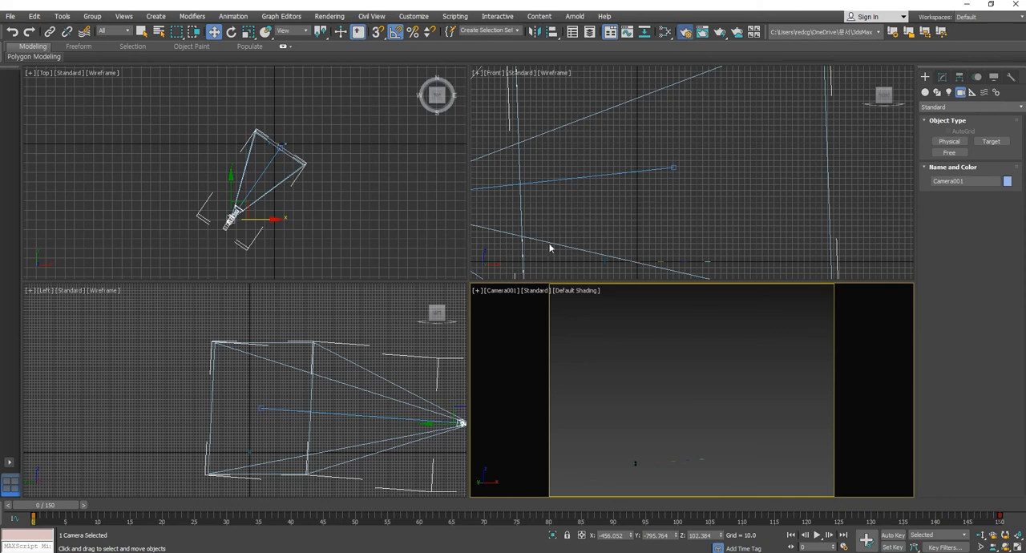
- Set the render output size to HDTV (video) at 1280x720 and close the render setup
{"action": "left_click_drag", "start_coordinate": [422, 26], "coordinate": [487, 29]}
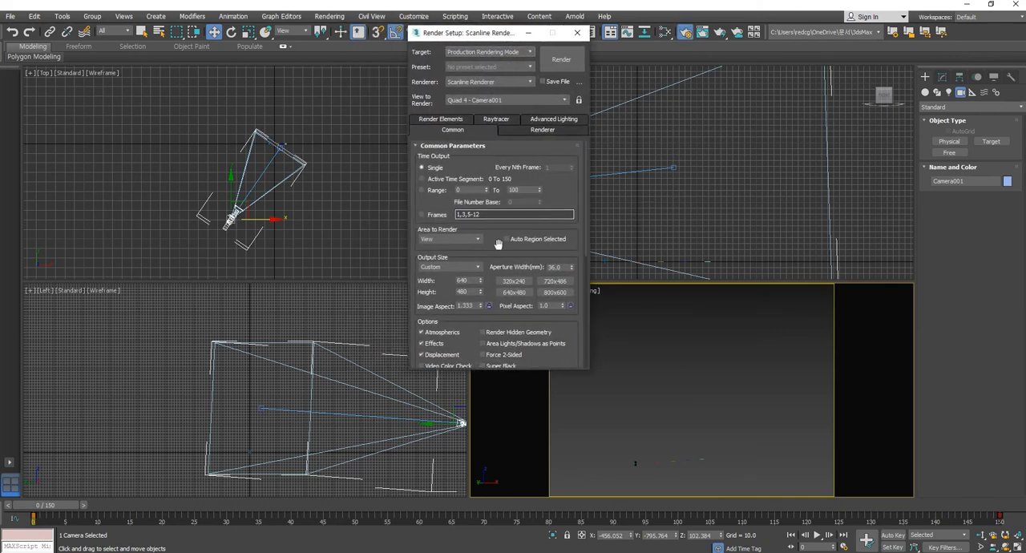
{"action": "left_click", "coordinate": [460, 267]}
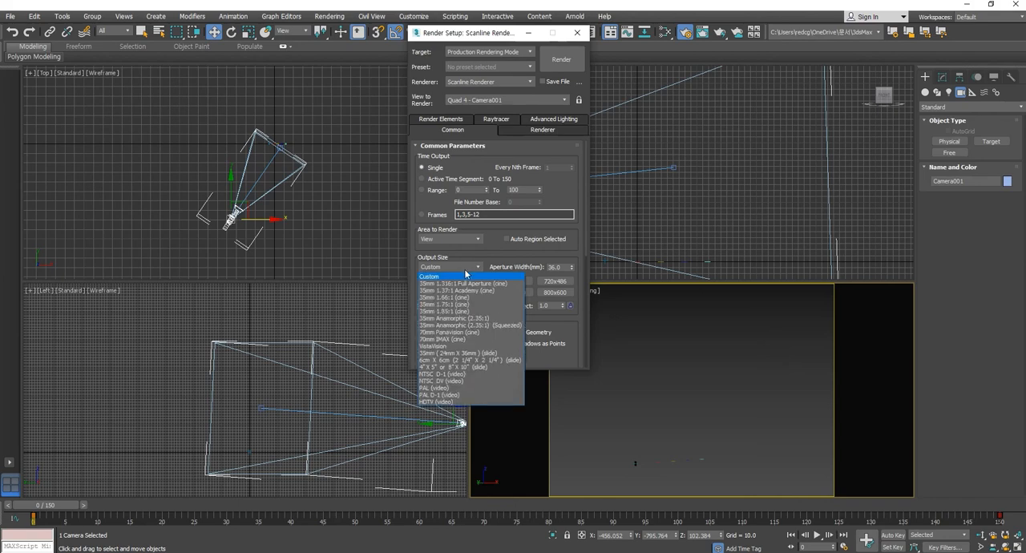
{"action": "left_click", "coordinate": [437, 407]}
{"action": "left_click", "coordinate": [514, 292]}
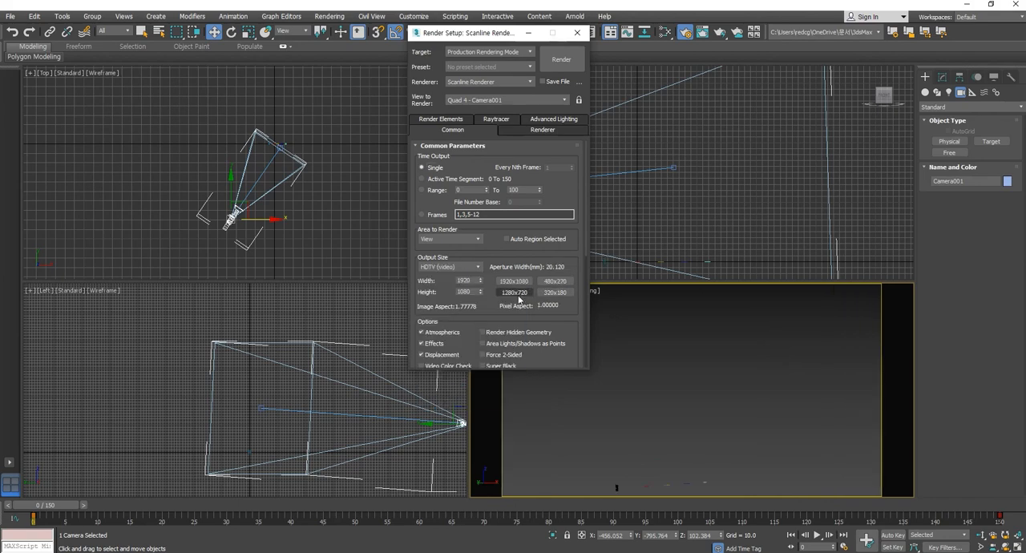
{"action": "left_click", "coordinate": [578, 33]}
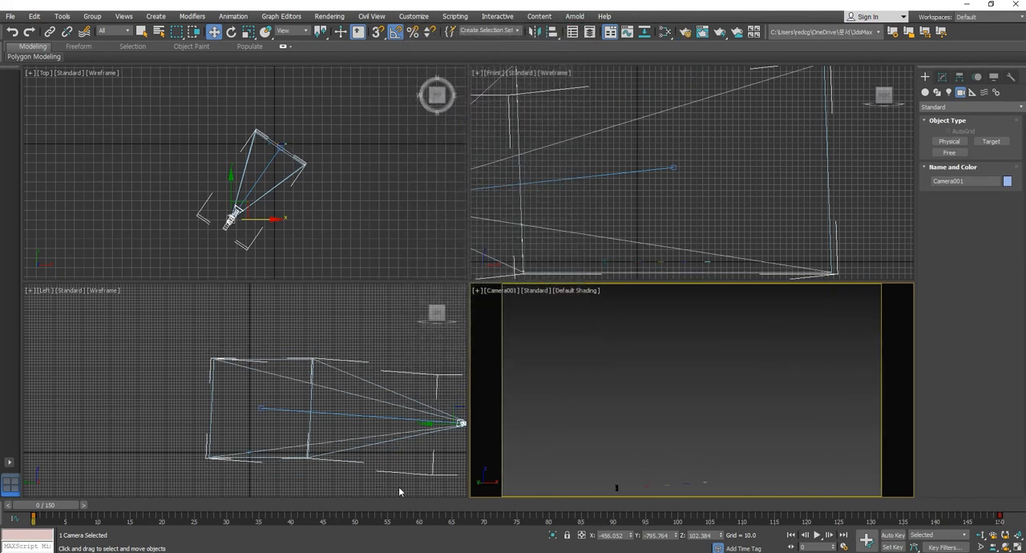
- Move the camera in the top view at frame 0 to about X -546, farther from the graph, and scrub through to frame 150
{"action": "mouse_move", "coordinate": [63, 509]}
{"action": "left_mouse_down"}
{"action": "mouse_move", "coordinate": [592, 509]}
{"action": "mouse_move", "coordinate": [57, 502]}
{"action": "left_mouse_up"}
{"action": "key", "text": "w"}
{"action": "left_click_drag", "start_coordinate": [238, 212], "coordinate": [238, 219]}
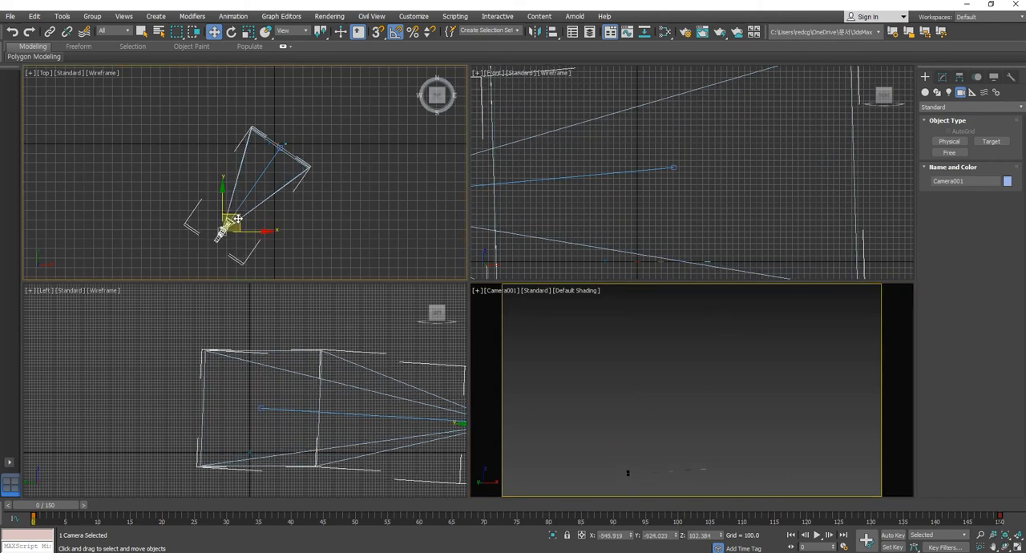
{"action": "left_click_drag", "start_coordinate": [57, 510], "coordinate": [1017, 526]}
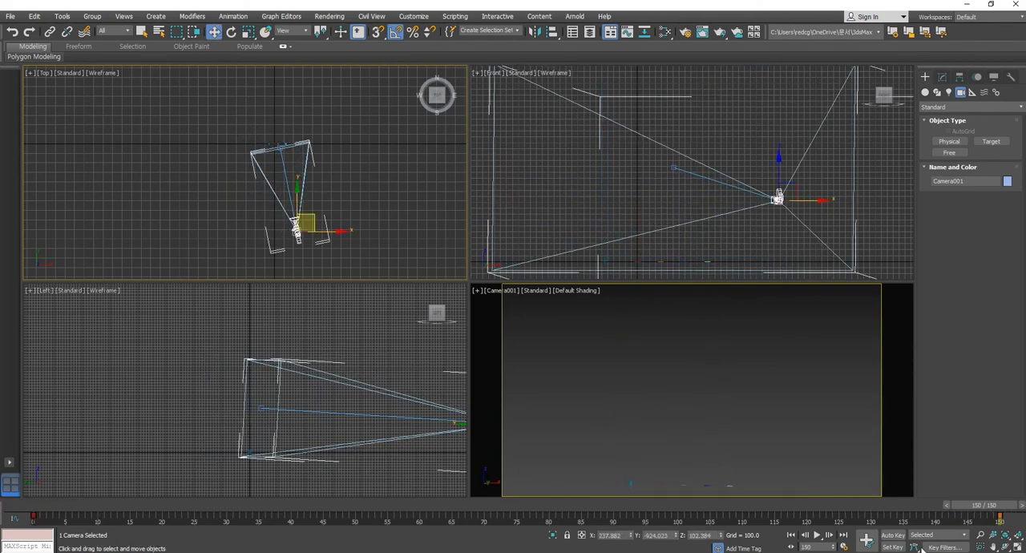
- Create an AVI preview of the Camera001 view over the active time segment at 50 percent output, and close the player once it has played
{"action": "left_click", "coordinate": [528, 305]}
{"action": "left_click", "coordinate": [477, 291]}
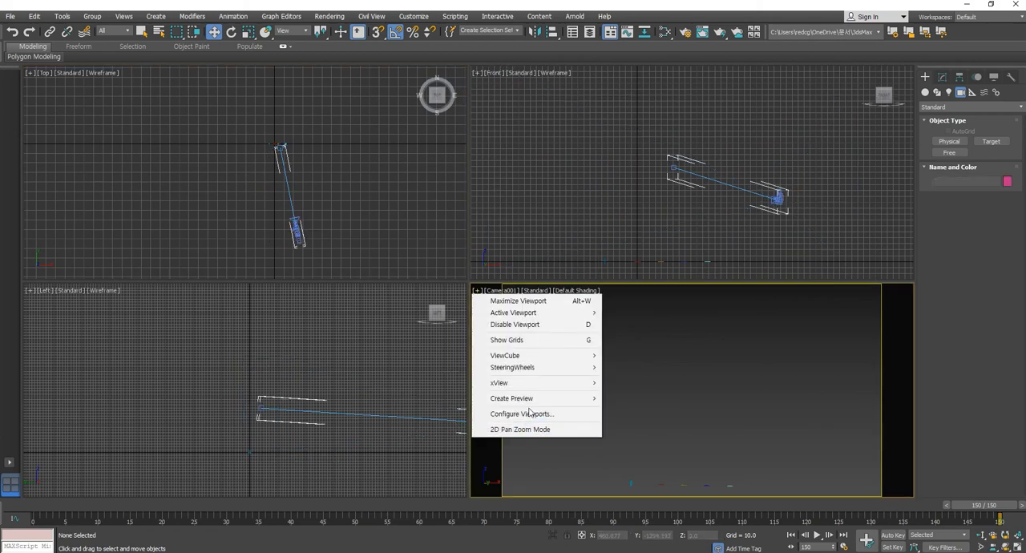
{"action": "mouse_move", "coordinate": [531, 403]}
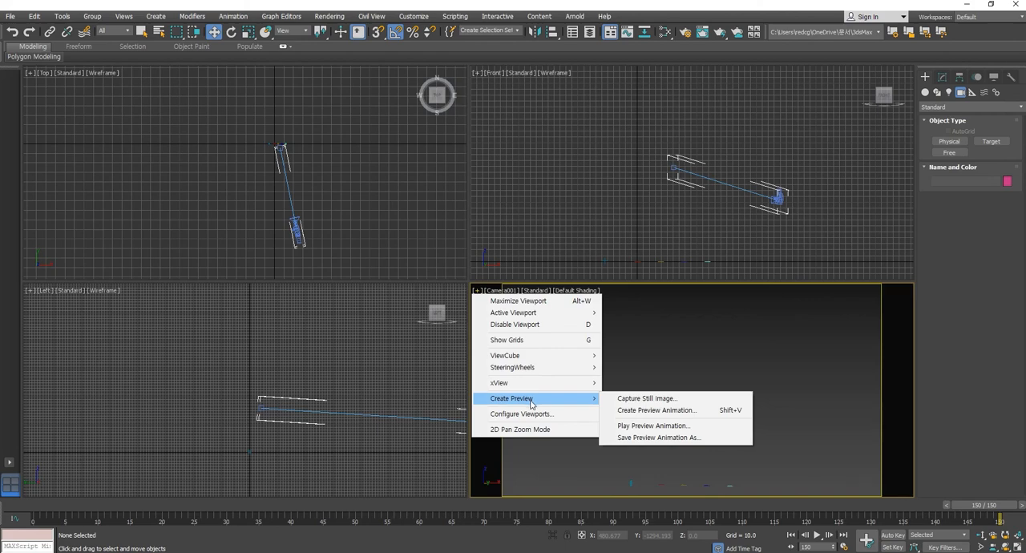
{"action": "left_click", "coordinate": [669, 348]}
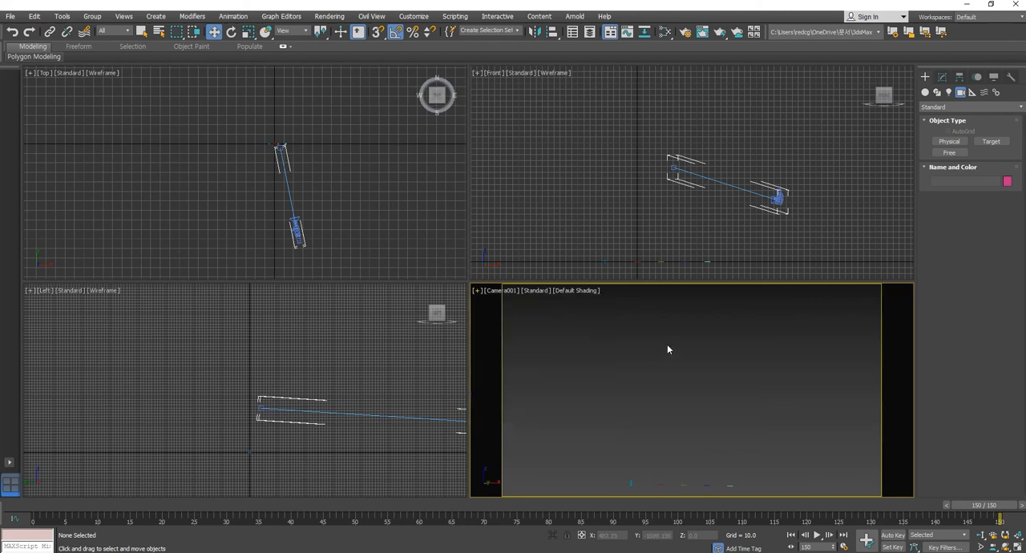
{"action": "key", "text": "shift+v"}
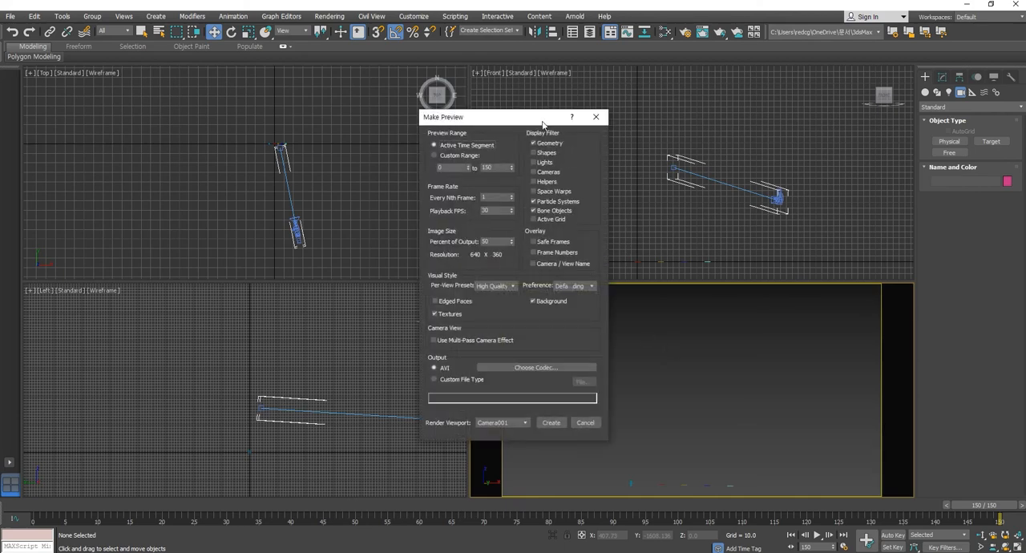
{"action": "left_click_drag", "start_coordinate": [519, 115], "coordinate": [741, 125]}
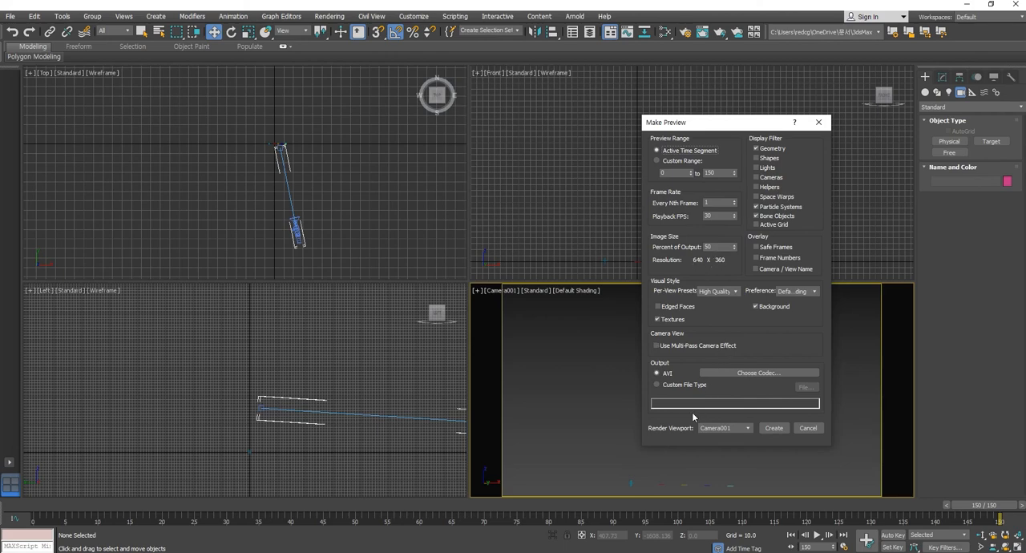
{"action": "left_click", "coordinate": [752, 372]}
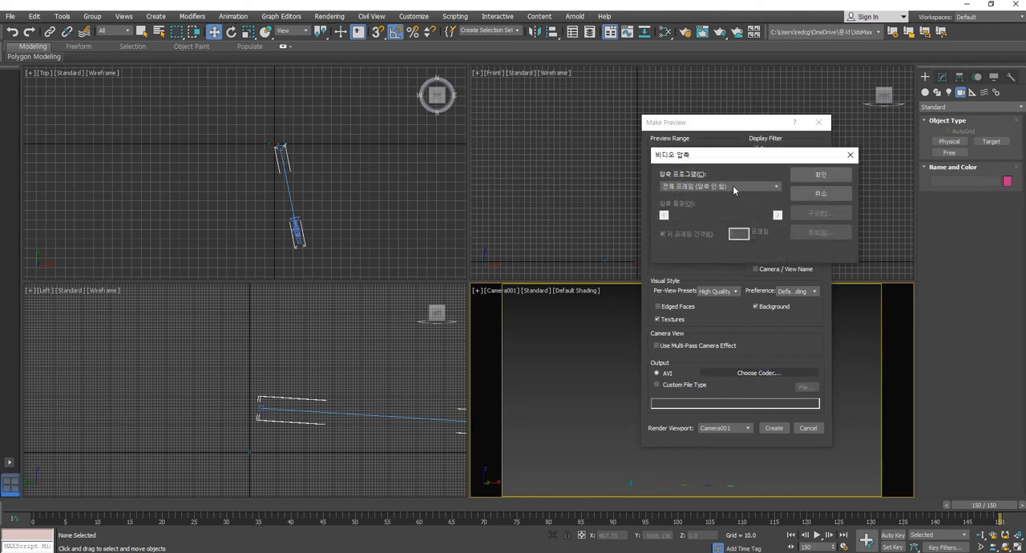
{"action": "left_click", "coordinate": [851, 154]}
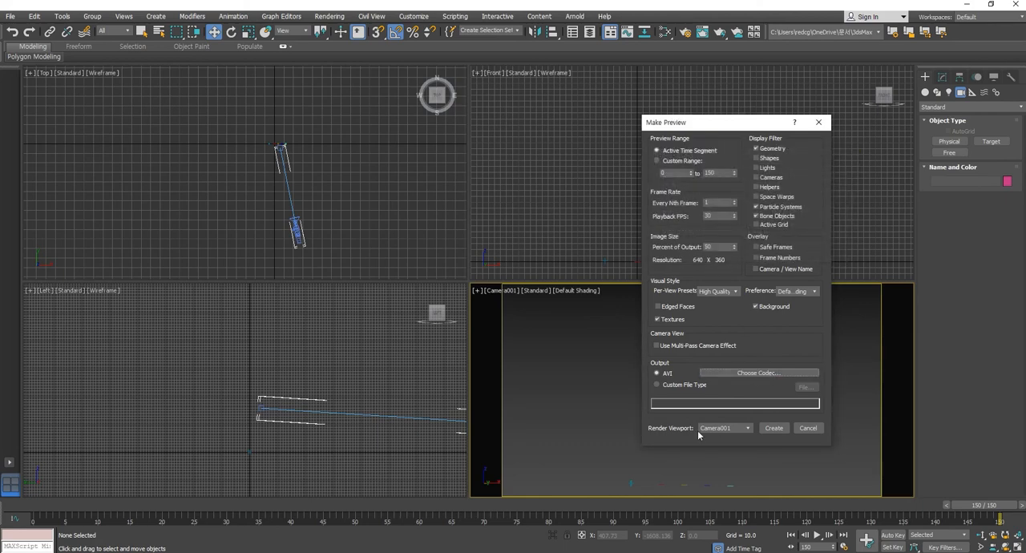
{"action": "left_click", "coordinate": [774, 429]}
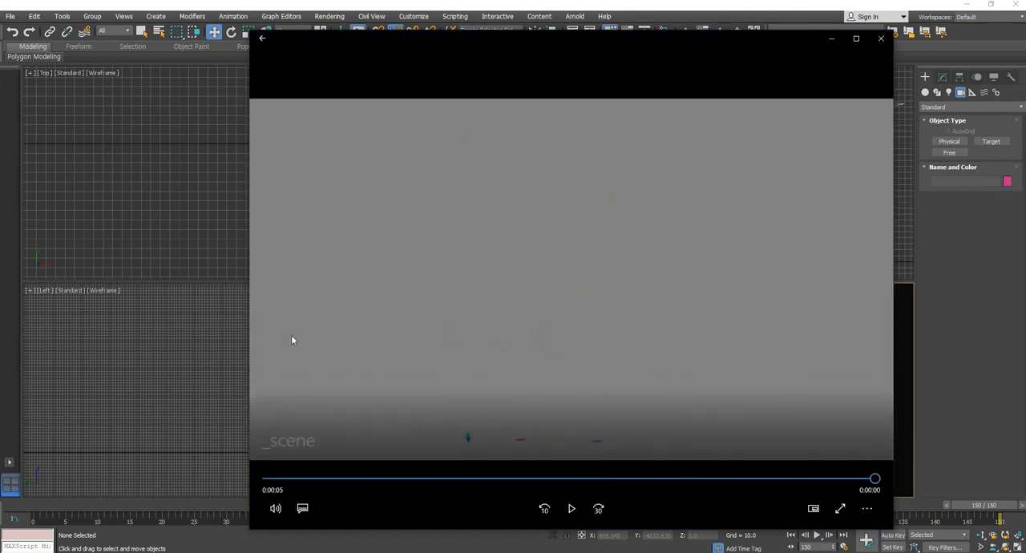
{"action": "left_click", "coordinate": [881, 38]}
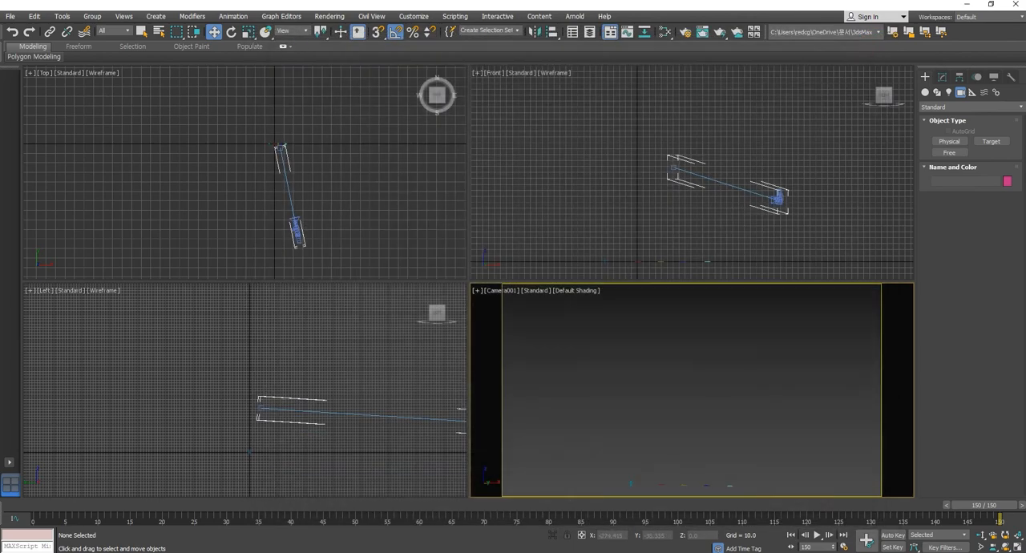